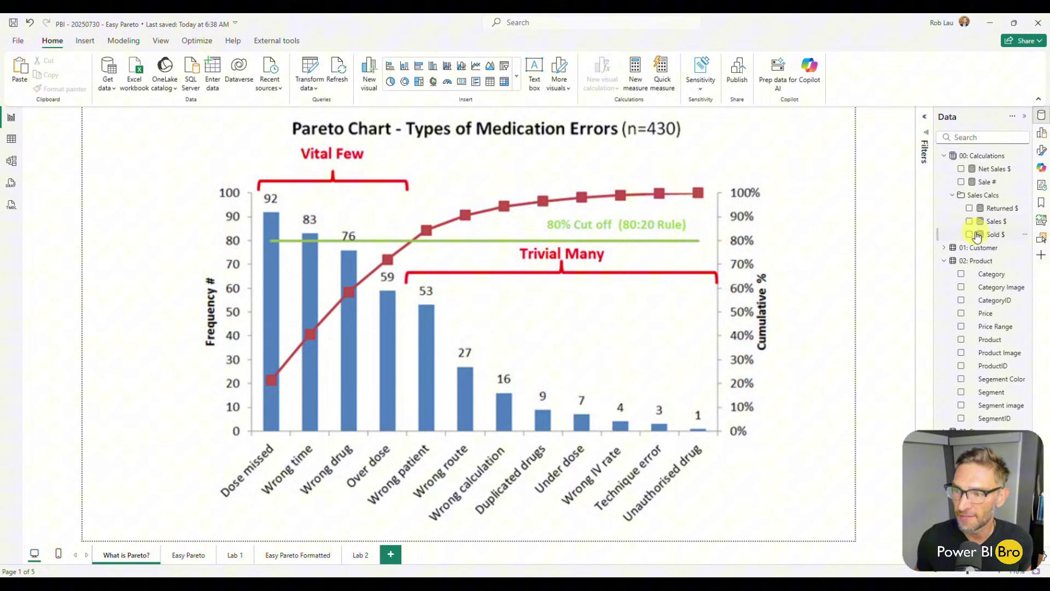
pyautogui.click(945, 261)
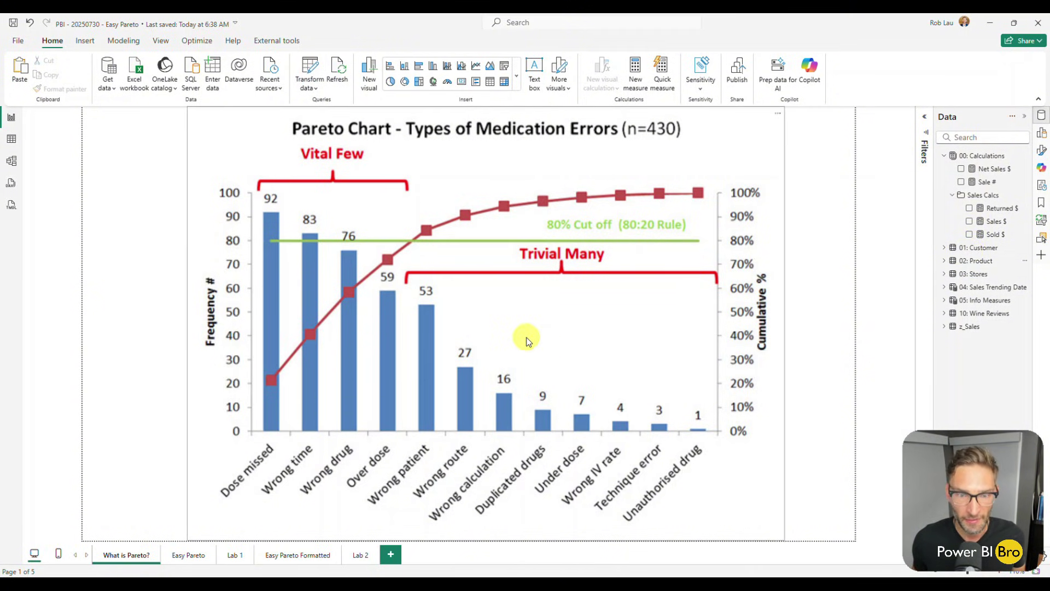
pyautogui.click(191, 555)
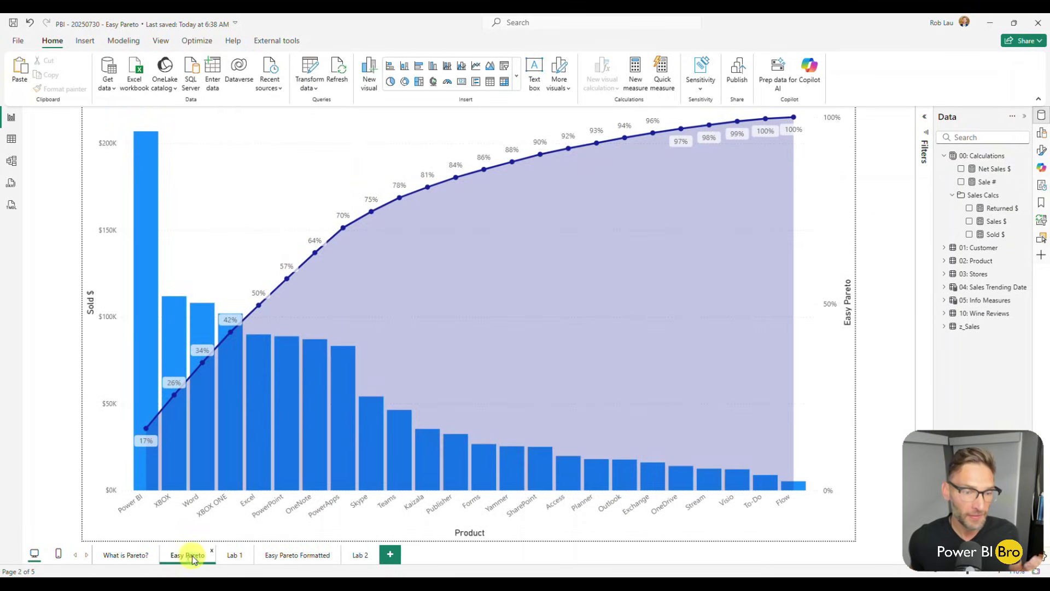
pyautogui.click(235, 555)
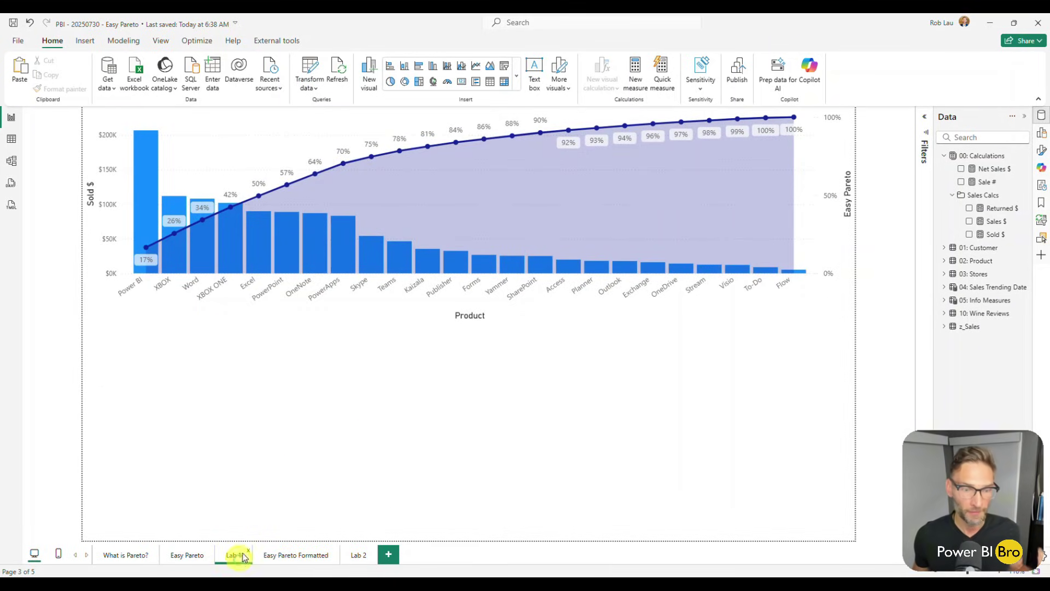
pyautogui.click(290, 554)
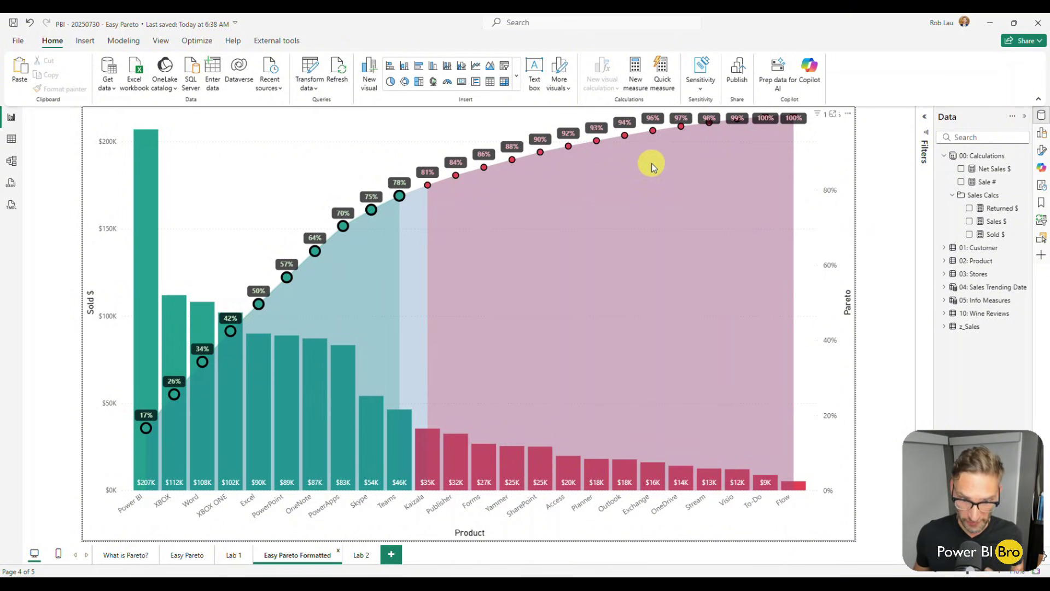
pyautogui.click(357, 557)
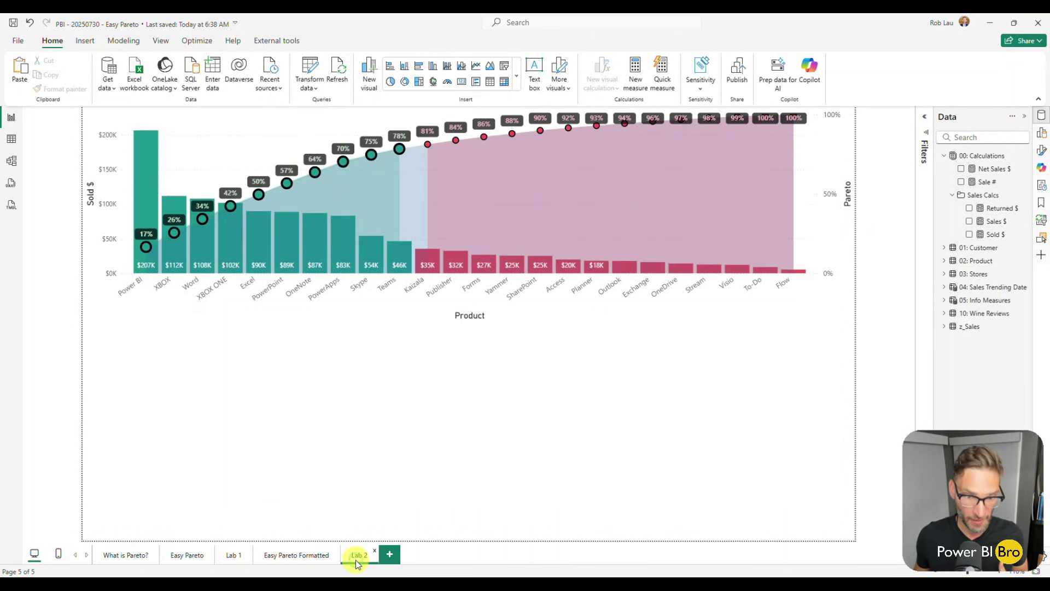
pyautogui.click(116, 558)
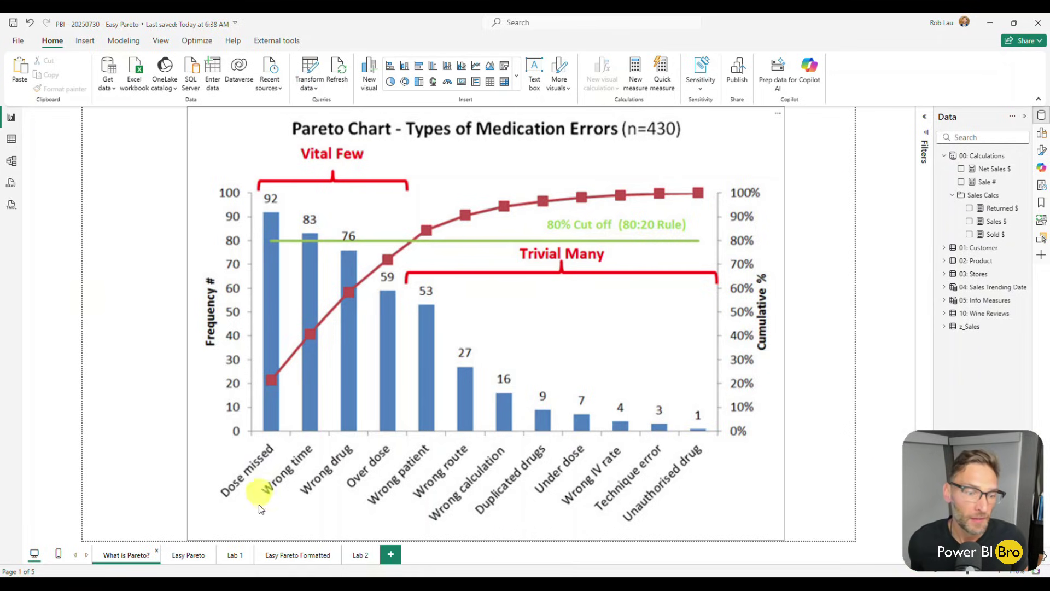
# Switch to the Easy Pareto page and inspect the Sold $ by Product bar values.
pyautogui.click(196, 560)
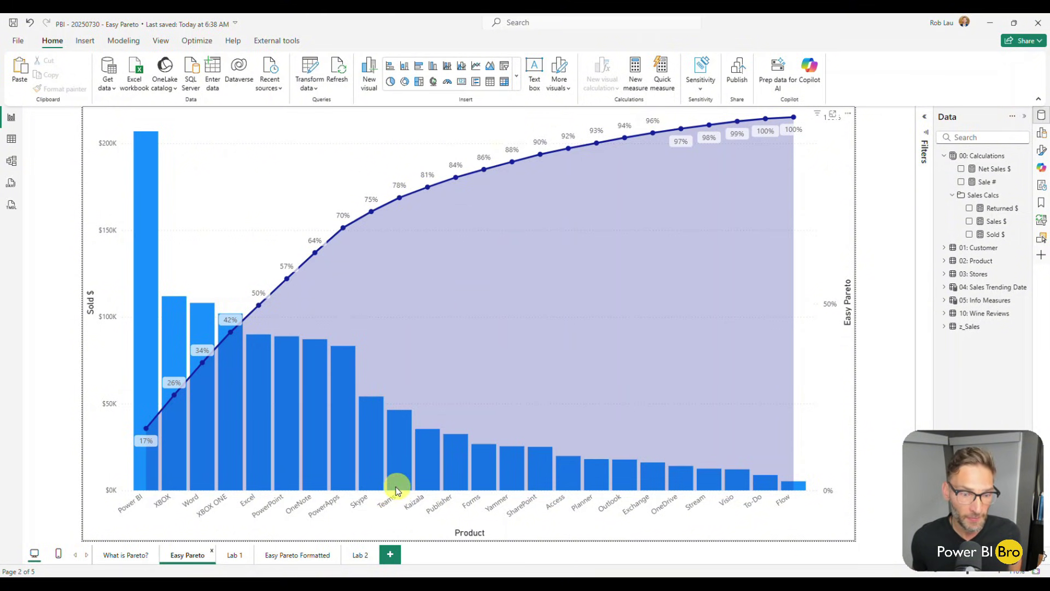
pyautogui.moveTo(183, 489)
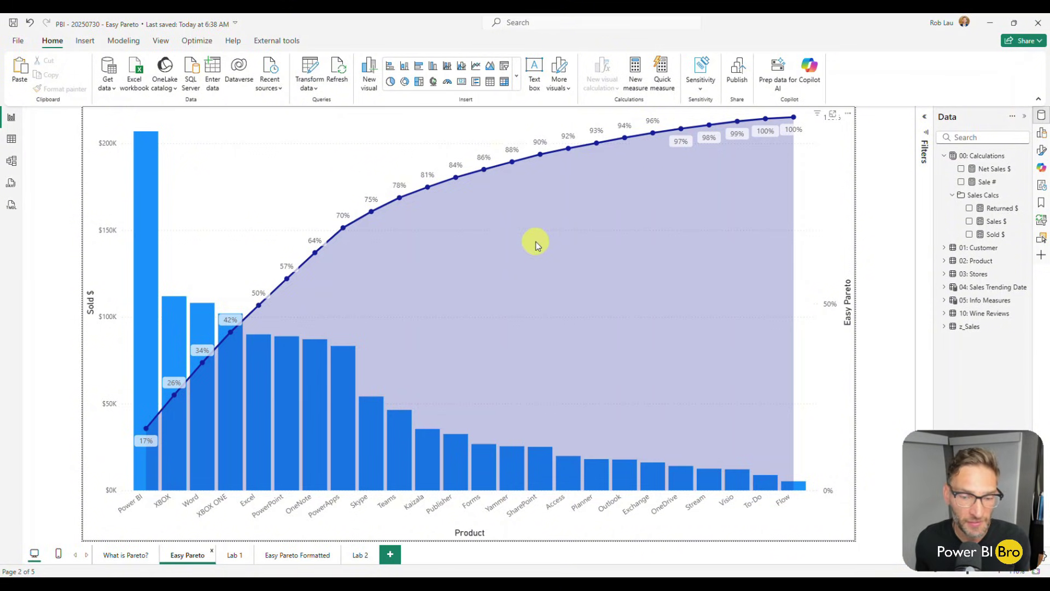
# On Lab 1, build a column chart of Product and Sold $ below the Pareto chart.
pyautogui.click(233, 555)
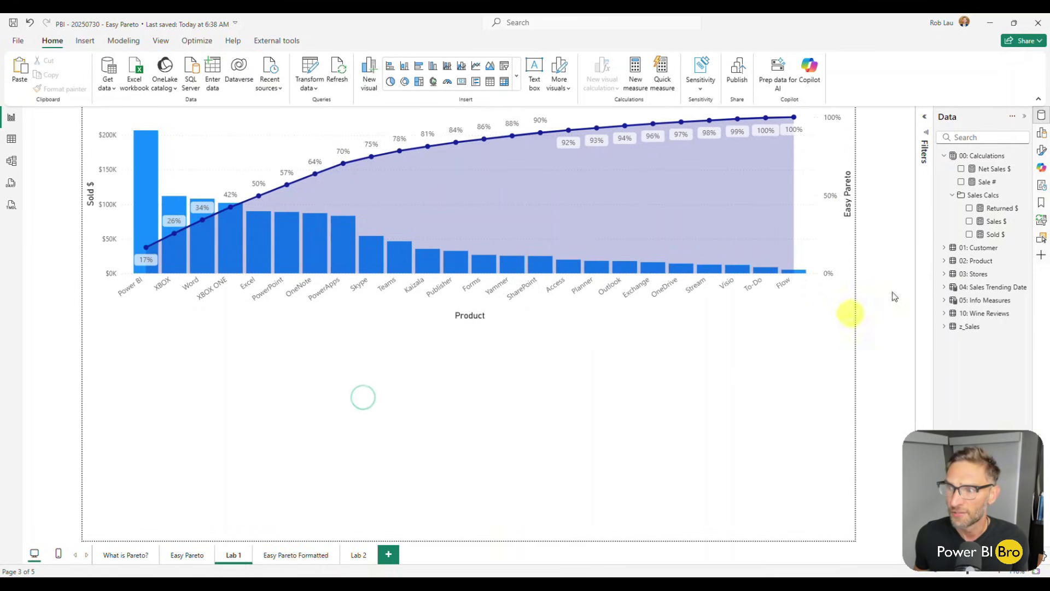
pyautogui.click(942, 262)
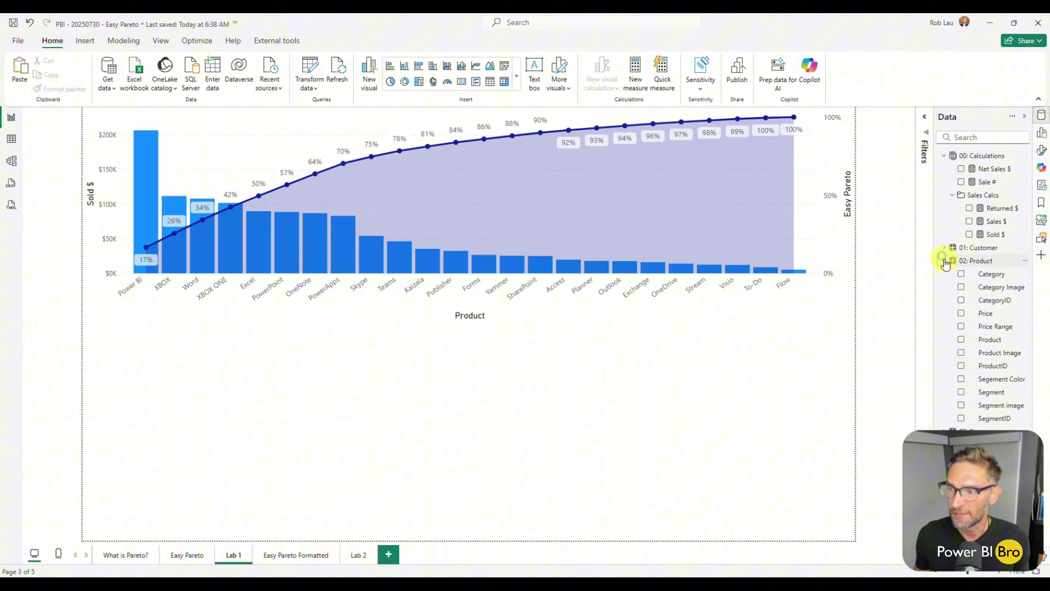
pyautogui.click(961, 340)
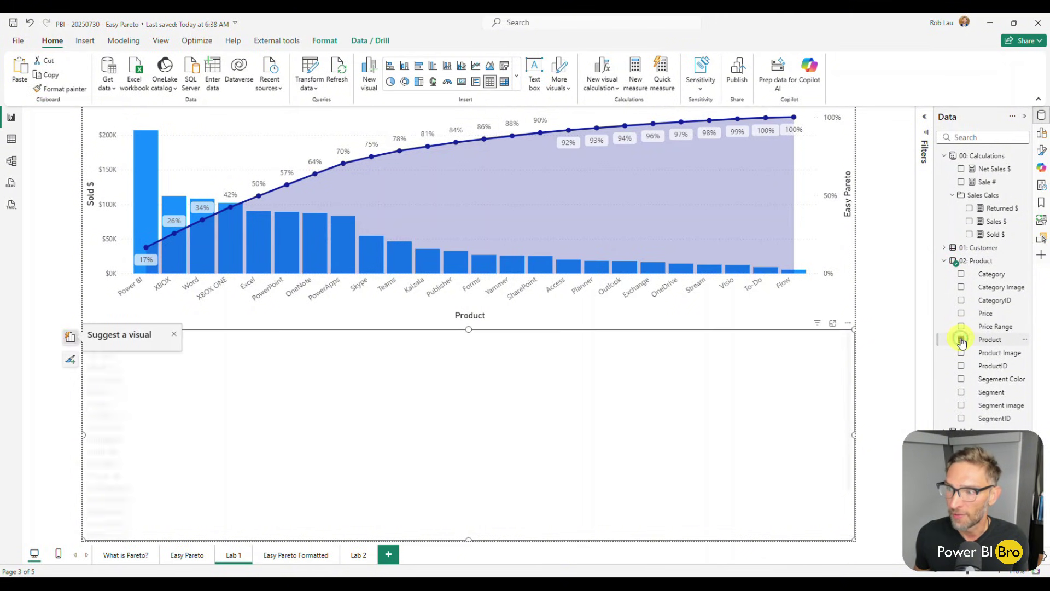
pyautogui.click(969, 235)
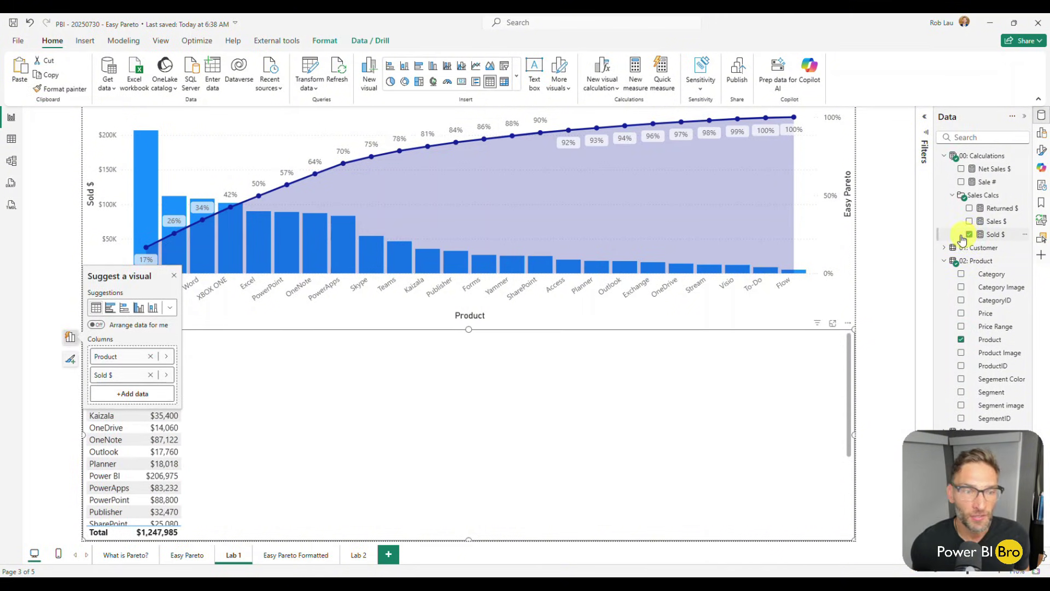
pyautogui.click(447, 66)
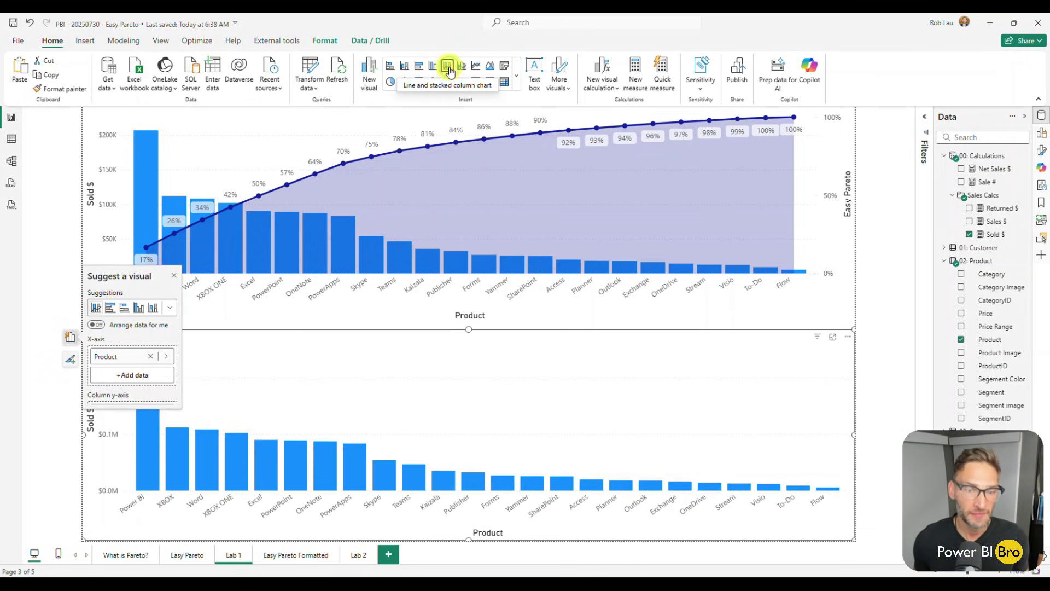
pyautogui.click(58, 399)
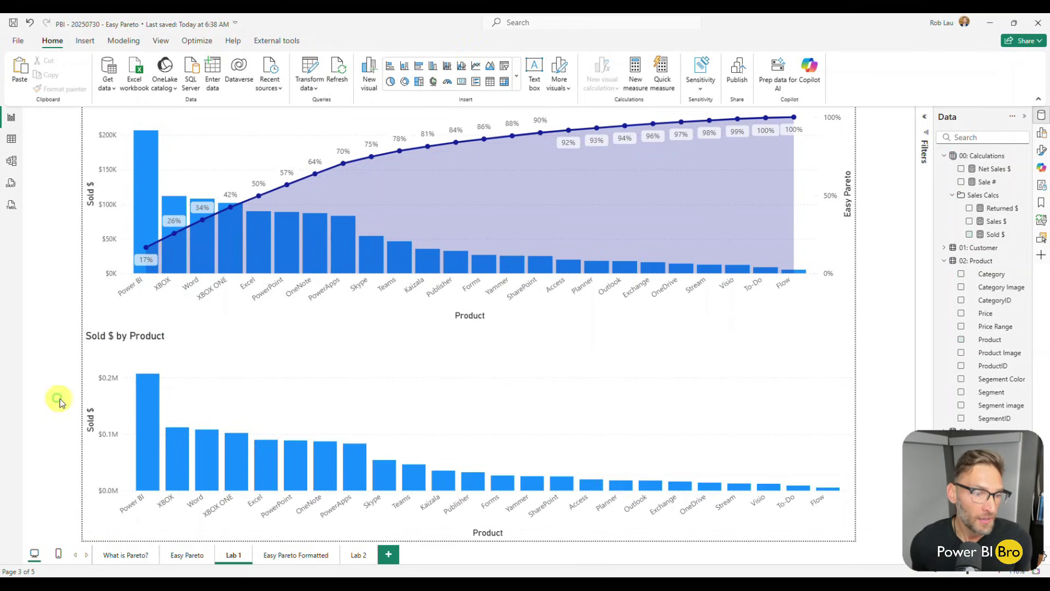
pyautogui.click(104, 458)
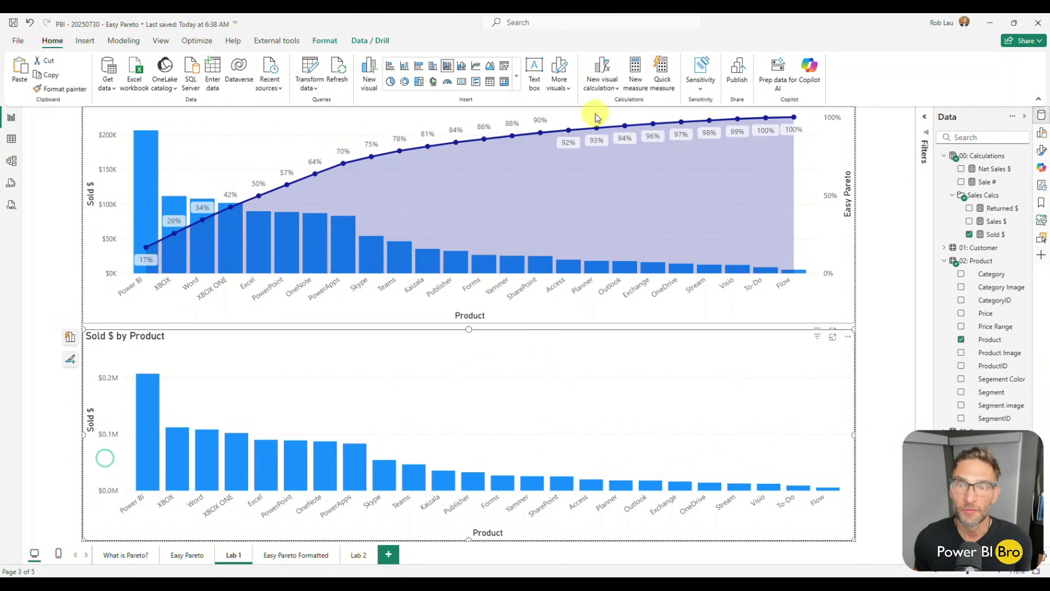
# Start a custom visual calculation from the Percent of grand total template, dividing Sold $.
pyautogui.click(601, 82)
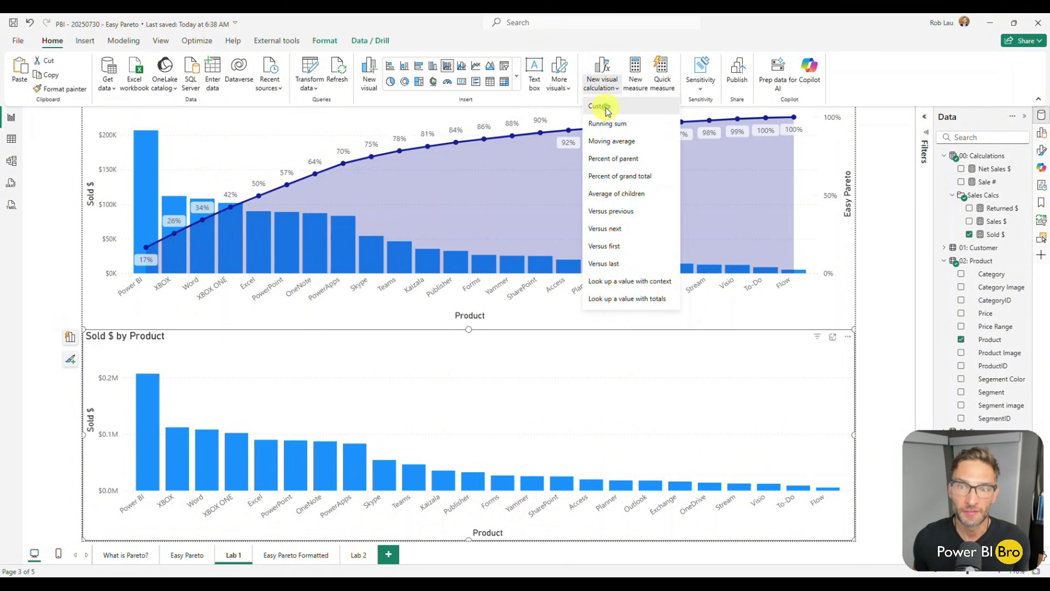
pyautogui.click(605, 107)
pyautogui.click(65, 370)
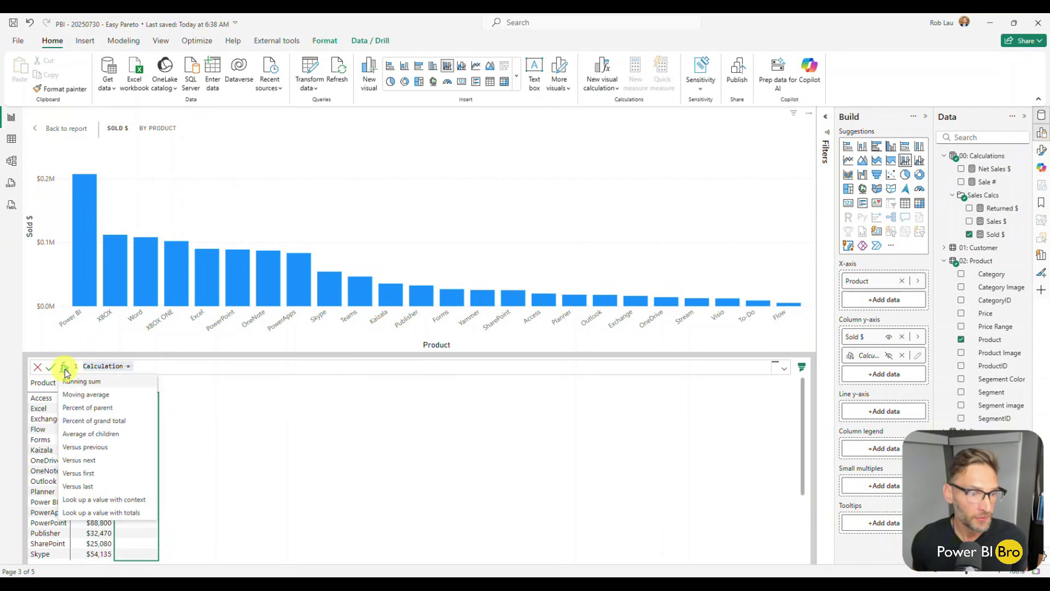
pyautogui.click(131, 420)
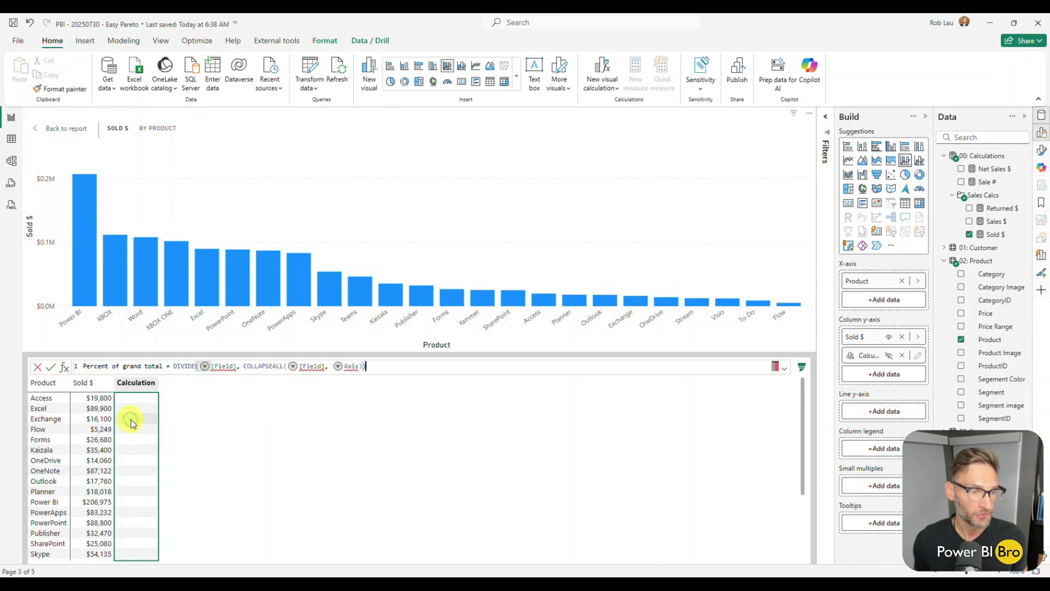
pyautogui.click(229, 366)
pyautogui.write('[F')
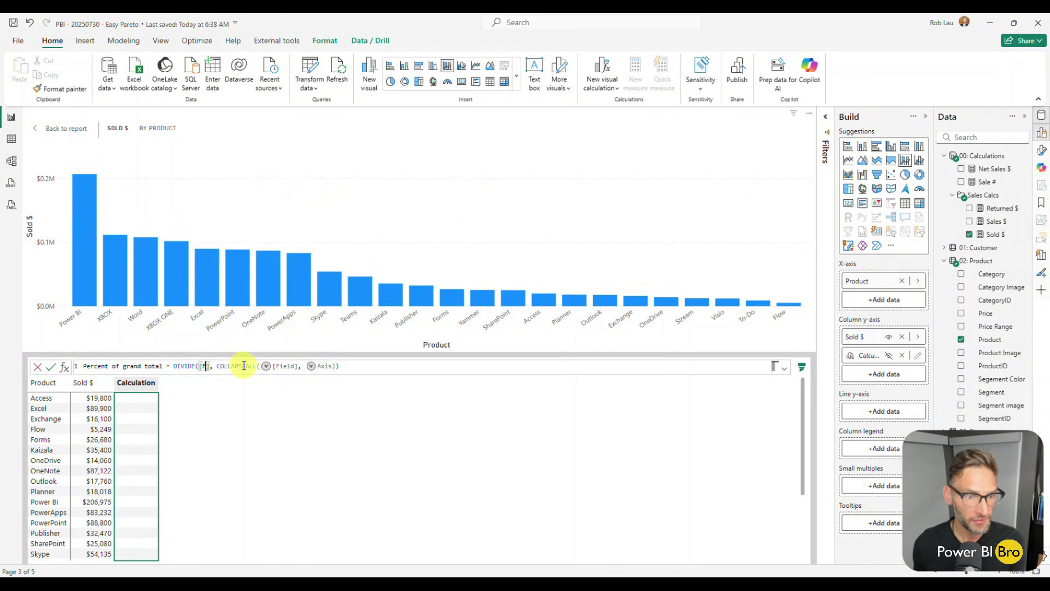
pyautogui.press('BackSpace')
pyautogui.press('Tab')
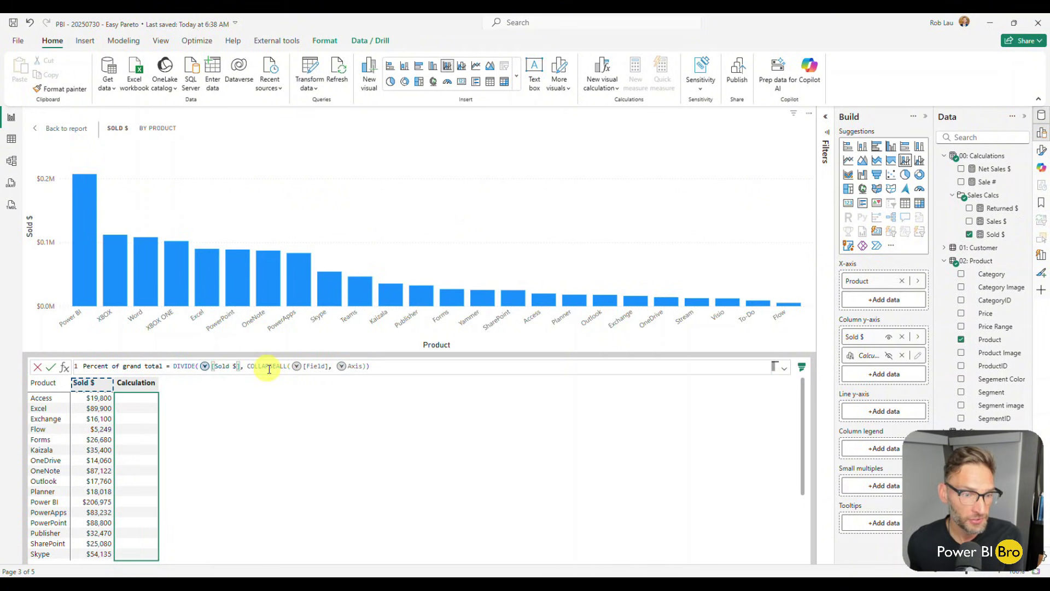
# Complete the formula as DIVIDE([Sold $], COLLAPSEALL([Sold $], ROWS)) and commit it.
pyautogui.click(324, 365)
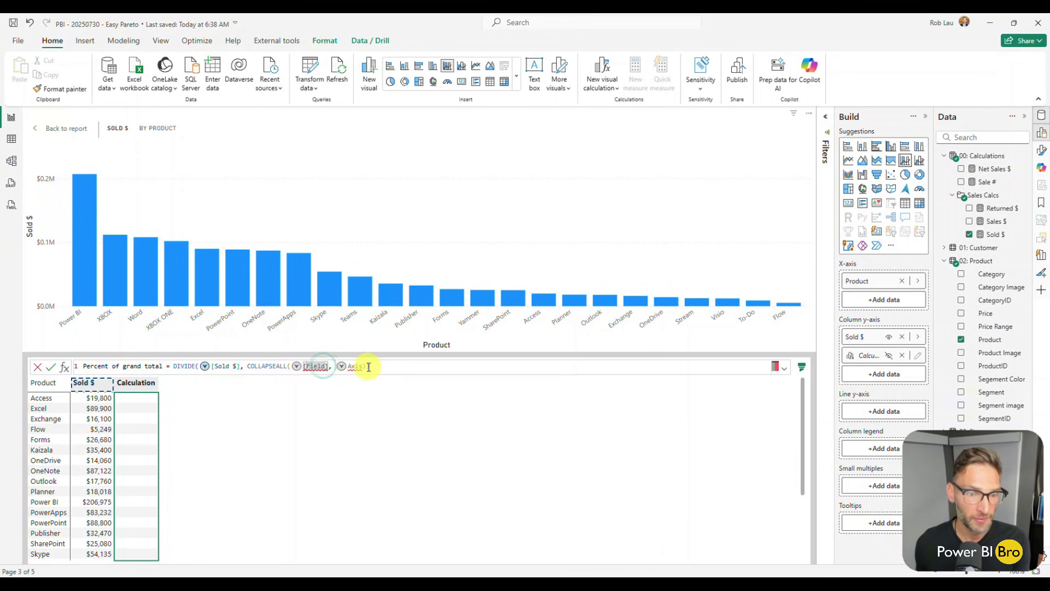
pyautogui.write('[F')
pyautogui.press('BackSpace')
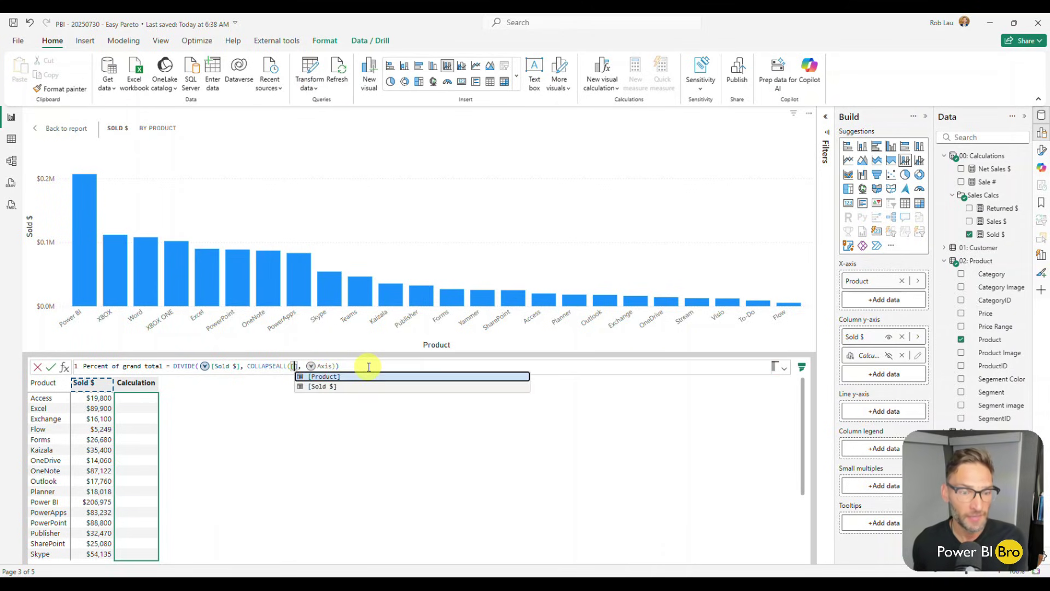
pyautogui.press('Down')
pyautogui.press('Tab')
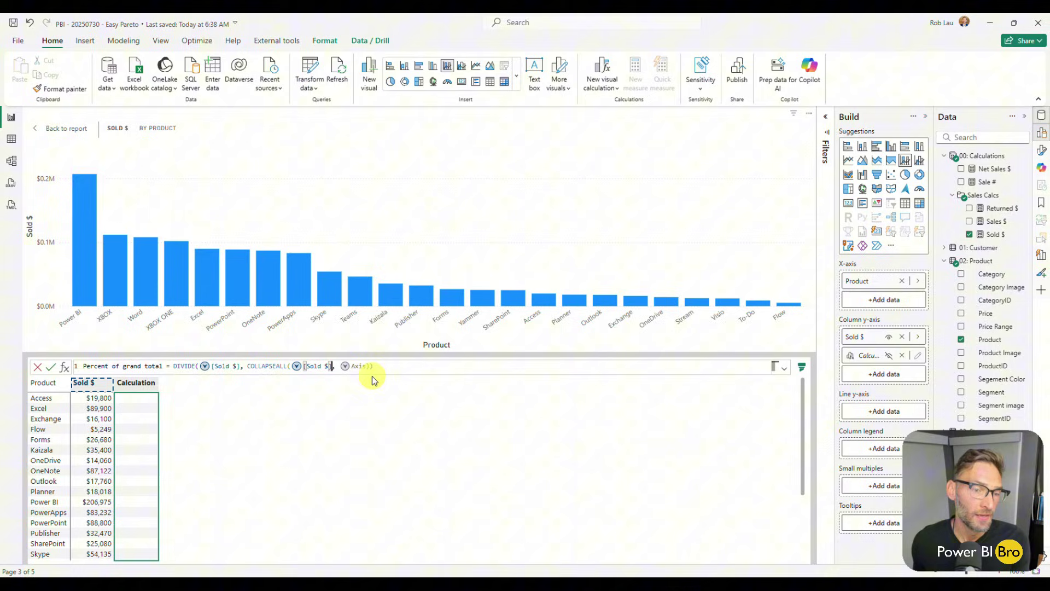
pyautogui.click(363, 366)
pyautogui.press('BackSpace')
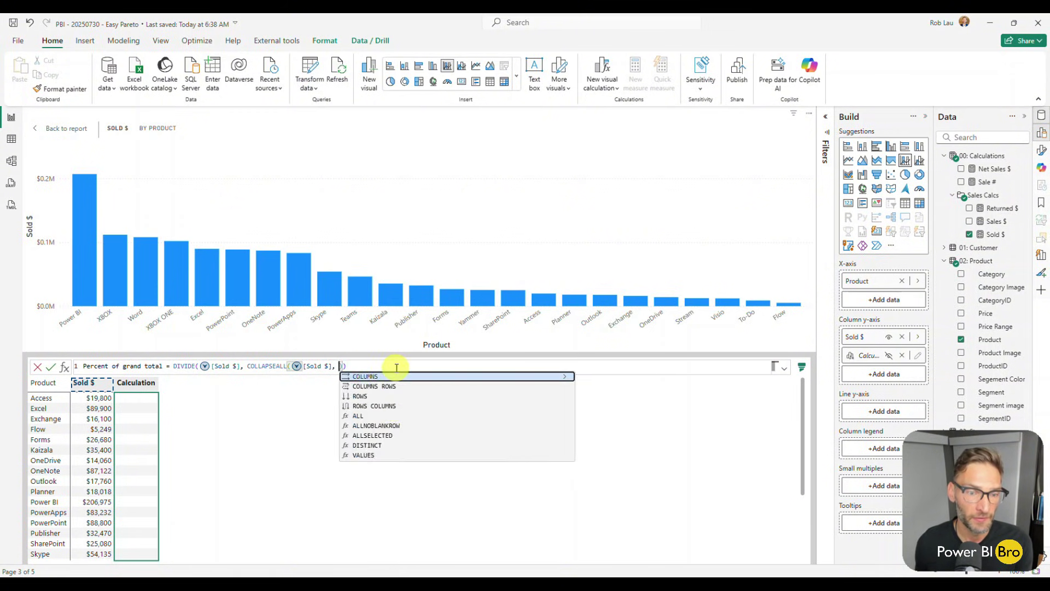
pyautogui.write('ROWS')
pyautogui.press('Return')
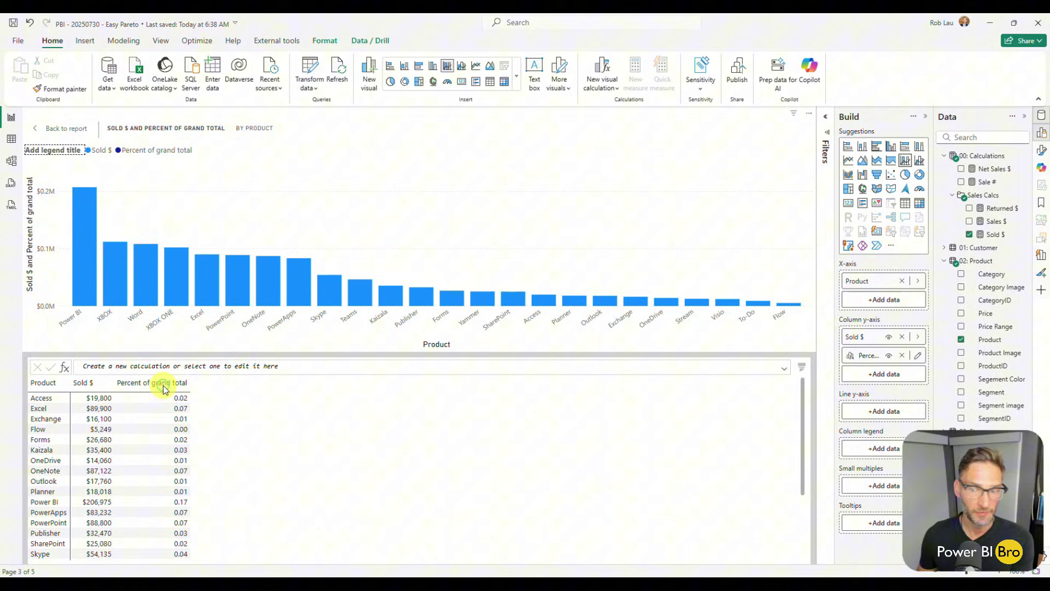
pyautogui.click(919, 355)
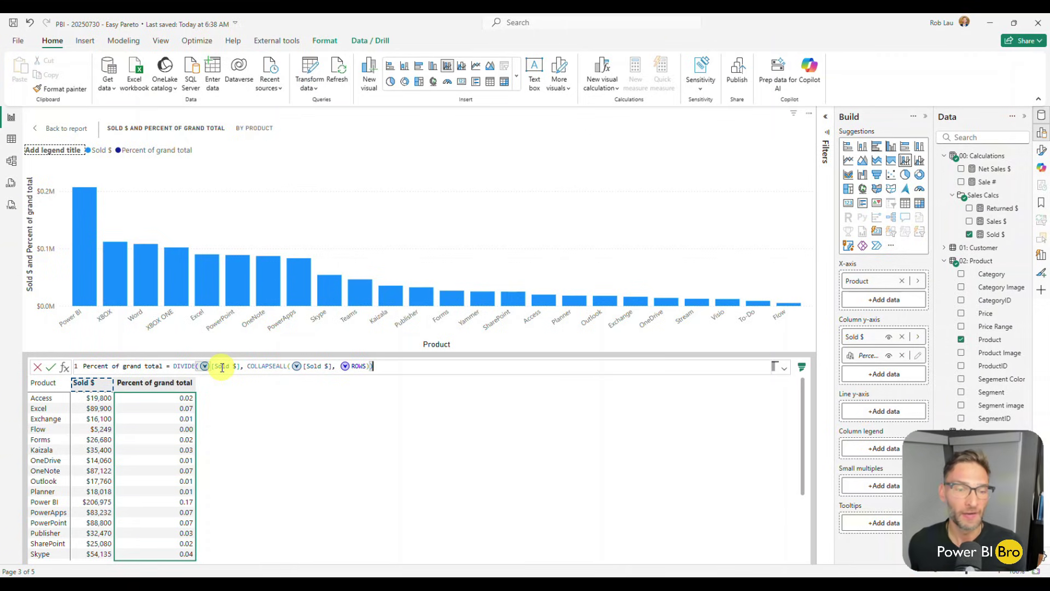
pyautogui.press('Escape')
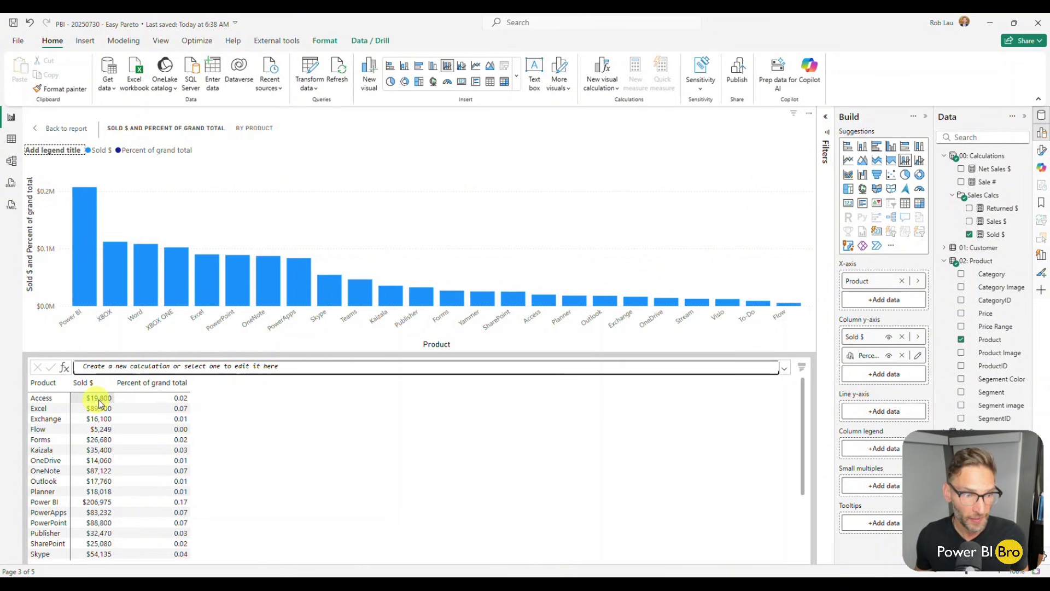
pyautogui.click(65, 367)
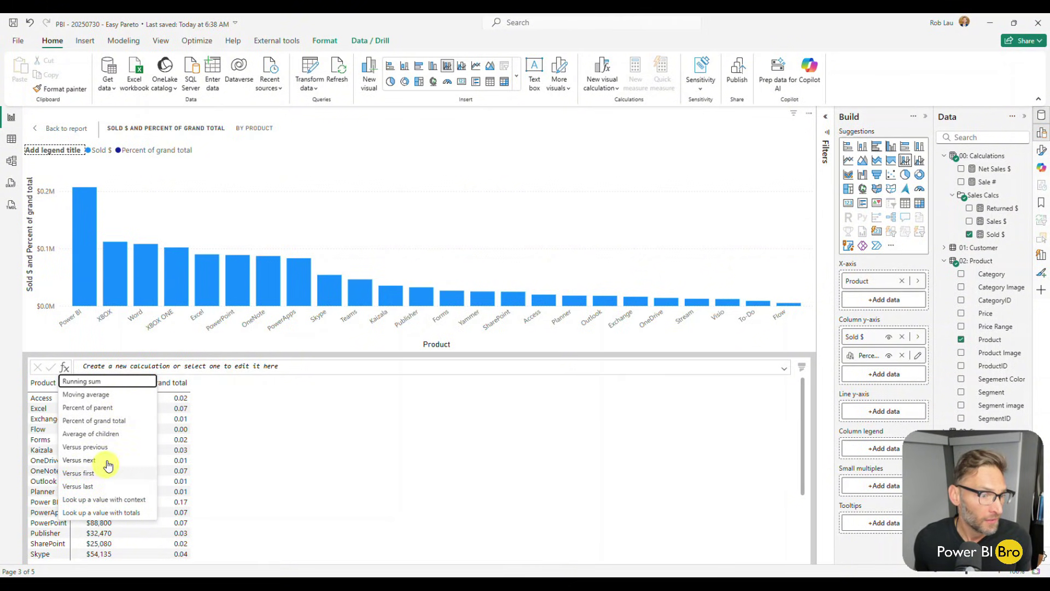
# Add a running sum calculation RUNNINGSUM([Percent of grand total],ORDERBY([Sold $],DESC)).
pyautogui.click(82, 381)
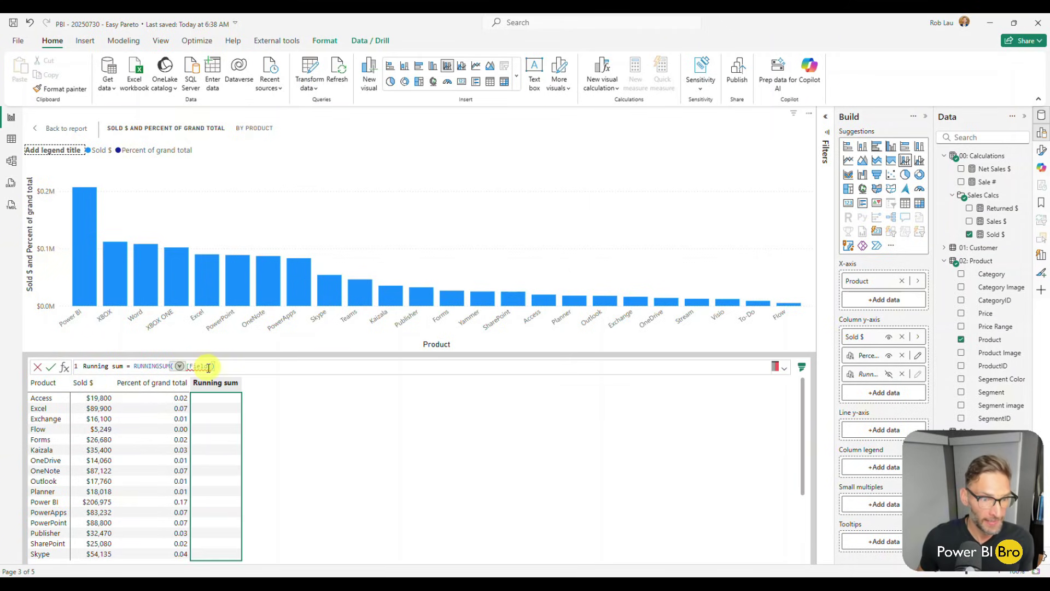
pyautogui.write('[')
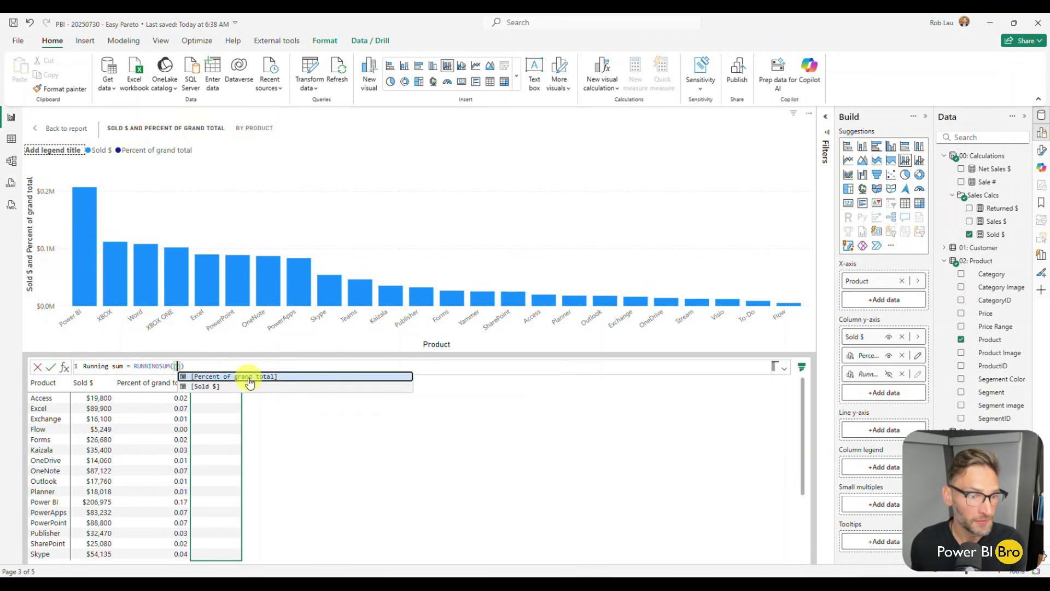
pyautogui.click(249, 376)
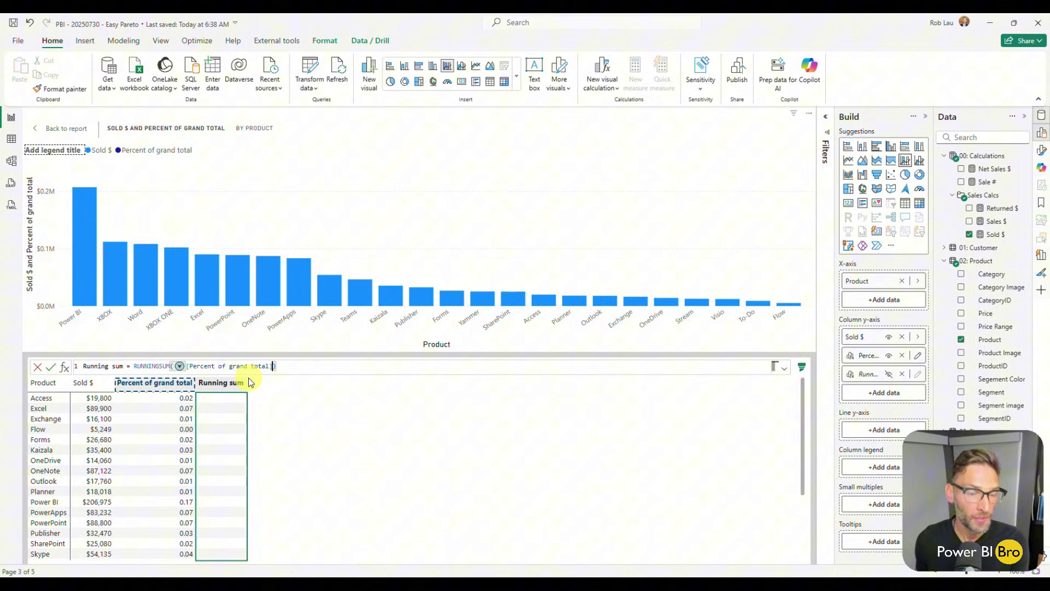
pyautogui.write(',ORDERBY(')
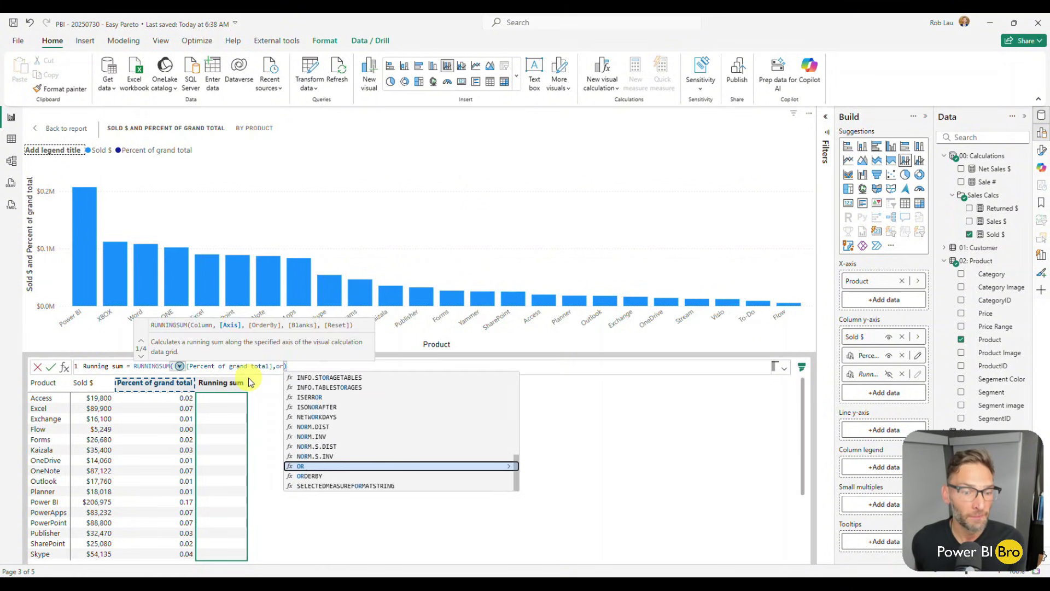
pyautogui.write('[Sold $],')
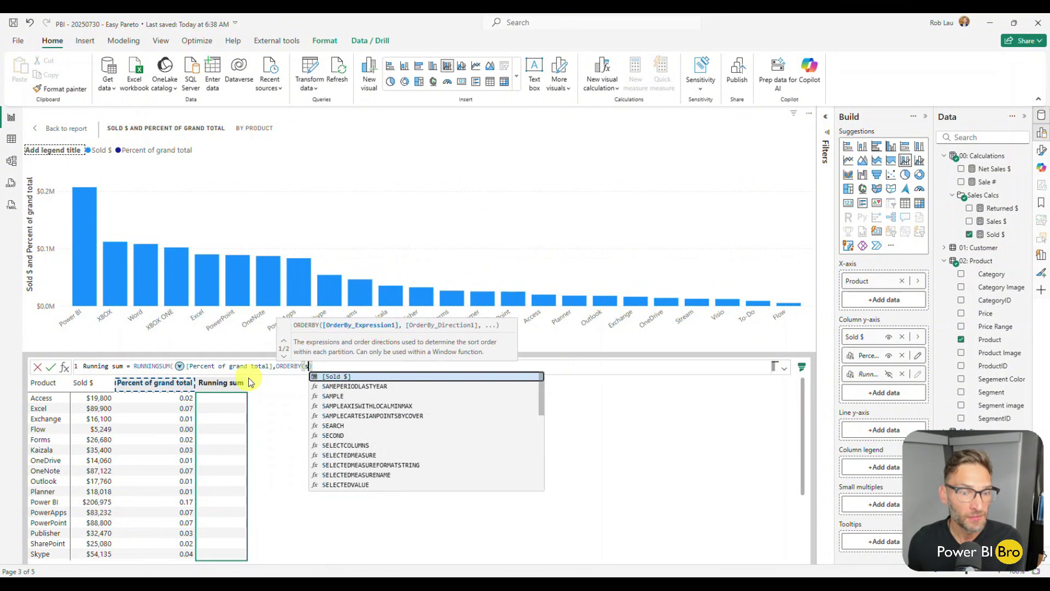
pyautogui.write('DESC')
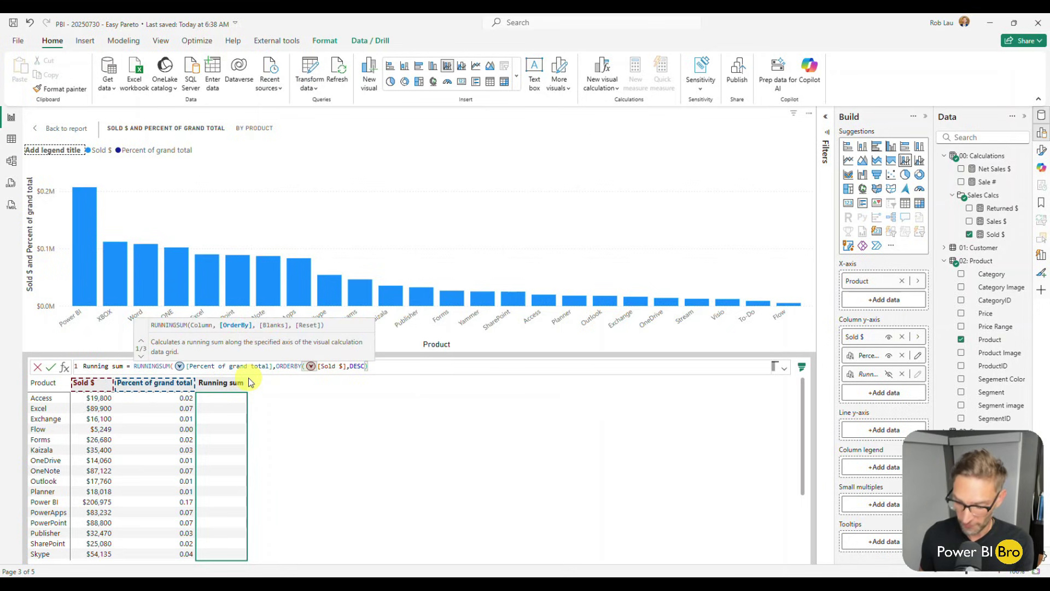
pyautogui.press('Return')
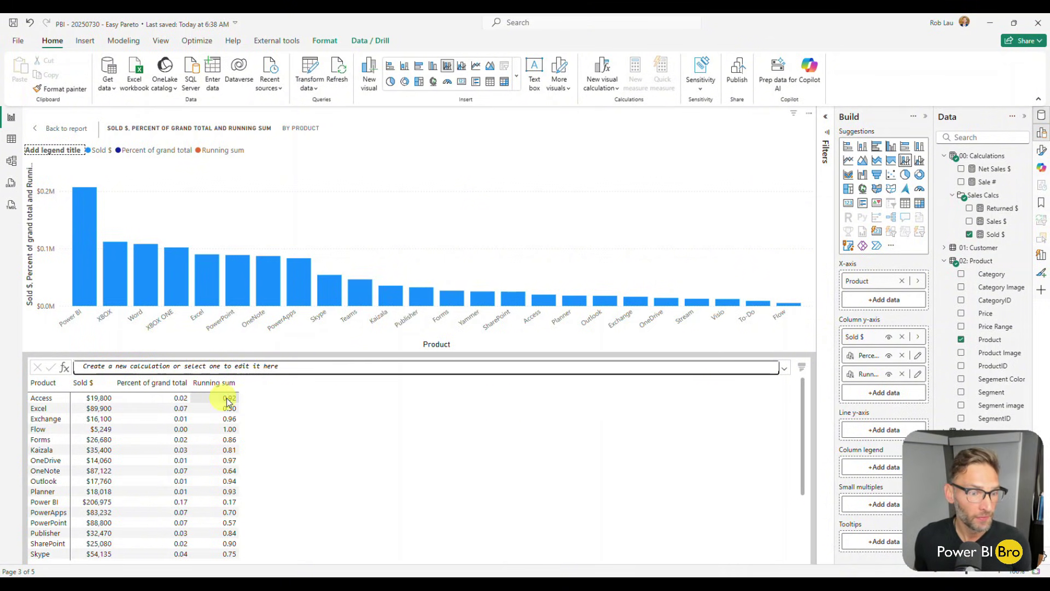
# Rename the running sum calculation to 'Easy Pareto'.
pyautogui.click(918, 374)
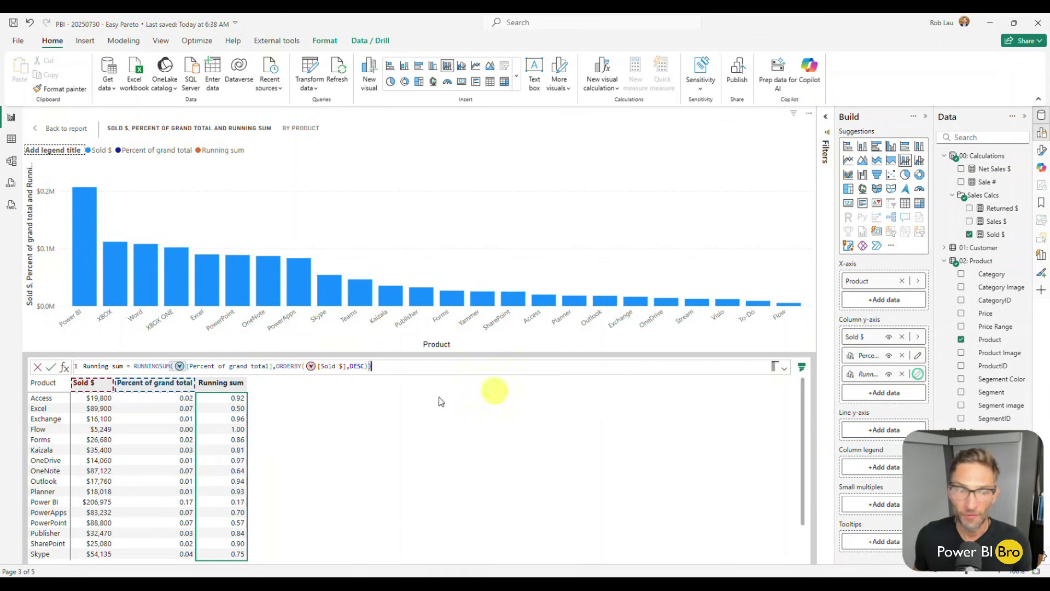
pyautogui.moveTo(124, 367); pyautogui.dragTo(79, 366)
pyautogui.write('Easy Par')
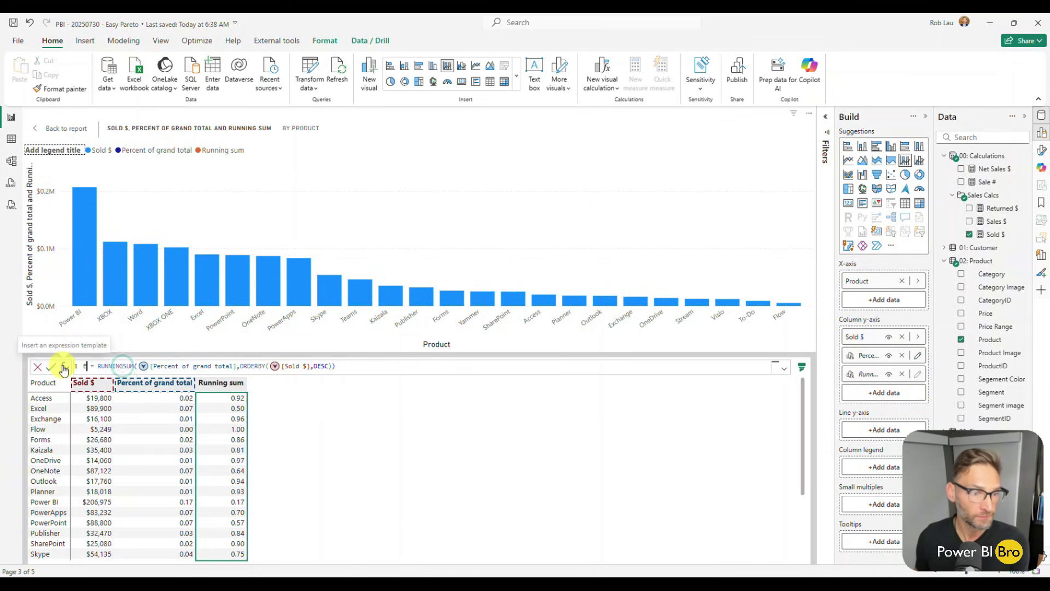
pyautogui.write('eto')
pyautogui.press('Return')
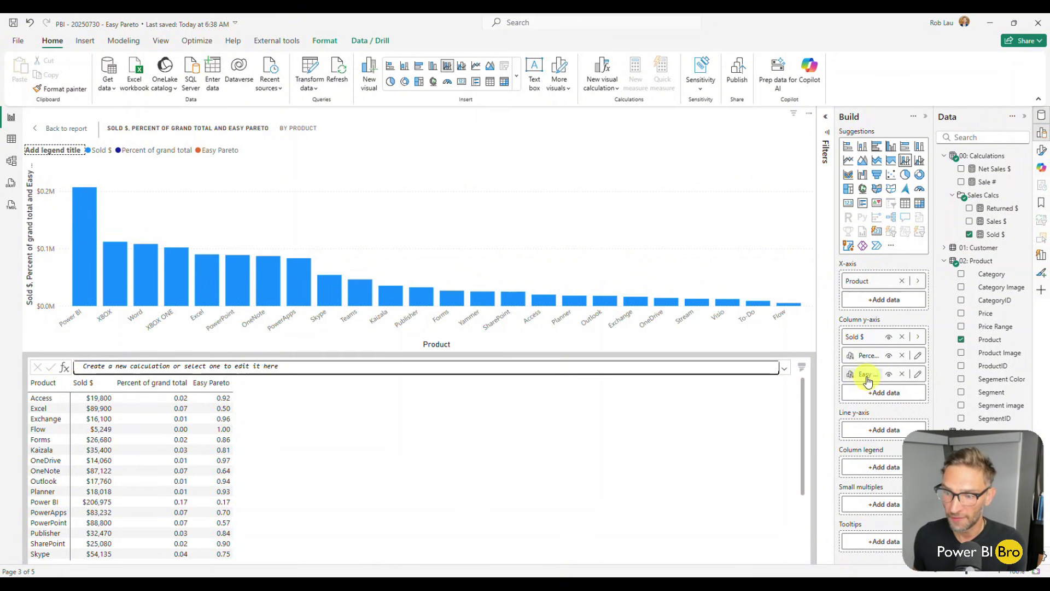
# Plot Easy Pareto on the line y-axis and remove the chart's title and legend.
pyautogui.moveTo(865, 374); pyautogui.dragTo(866, 432)
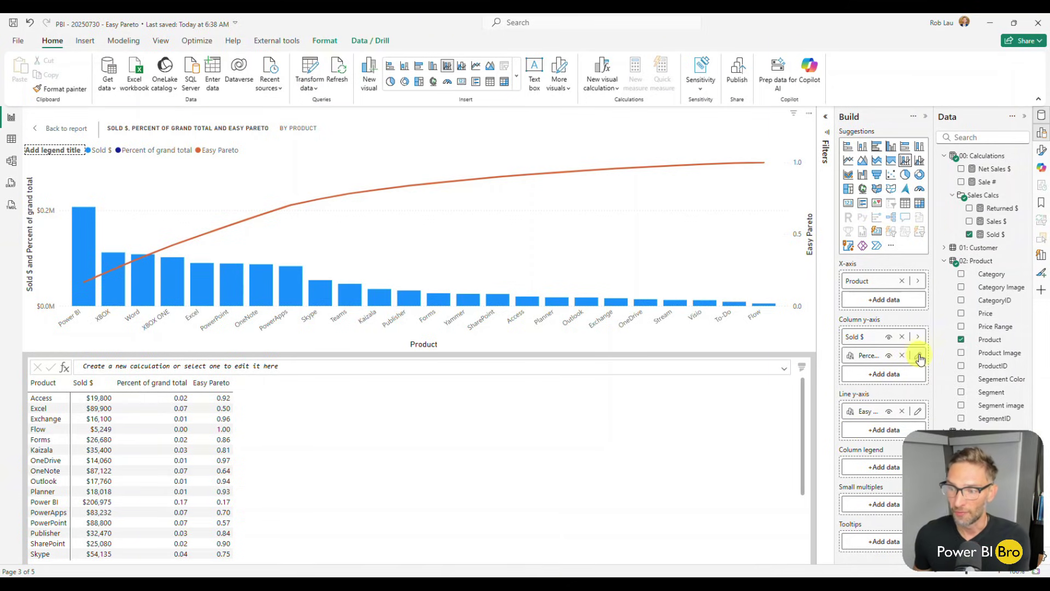
pyautogui.click(918, 355)
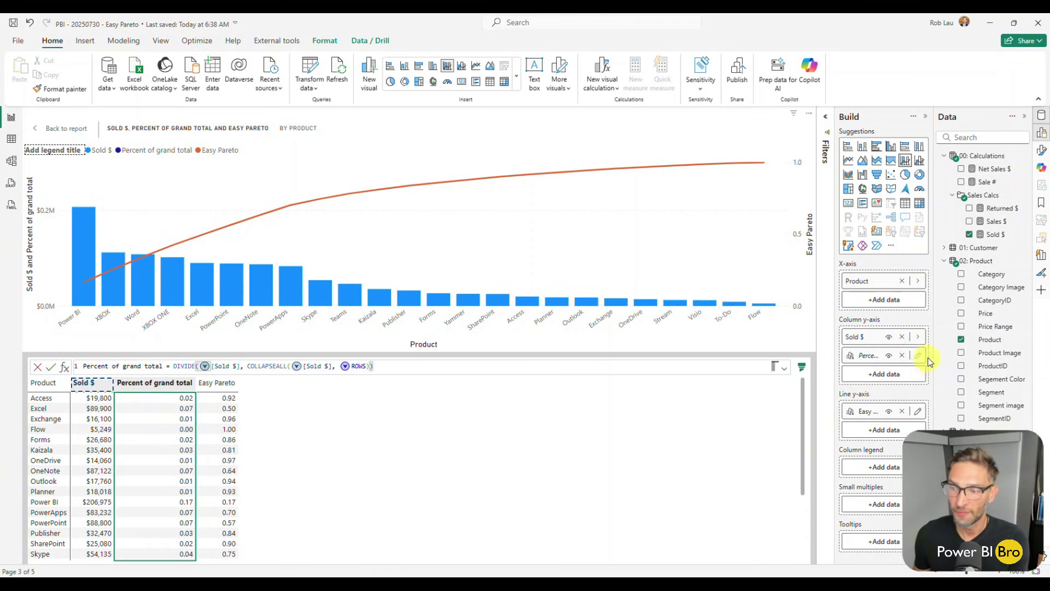
pyautogui.click(58, 132)
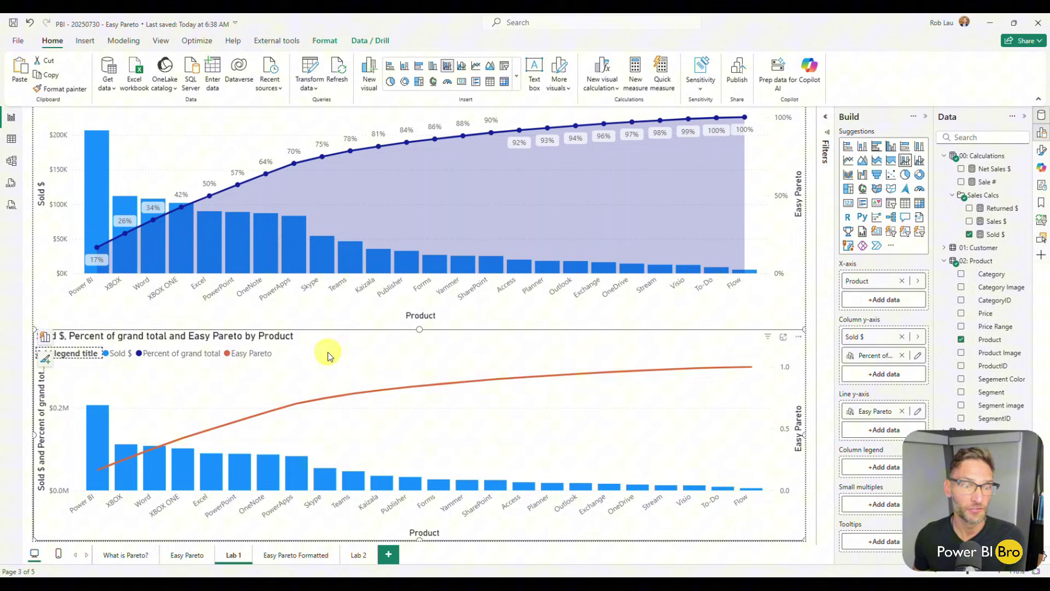
pyautogui.click(1041, 149)
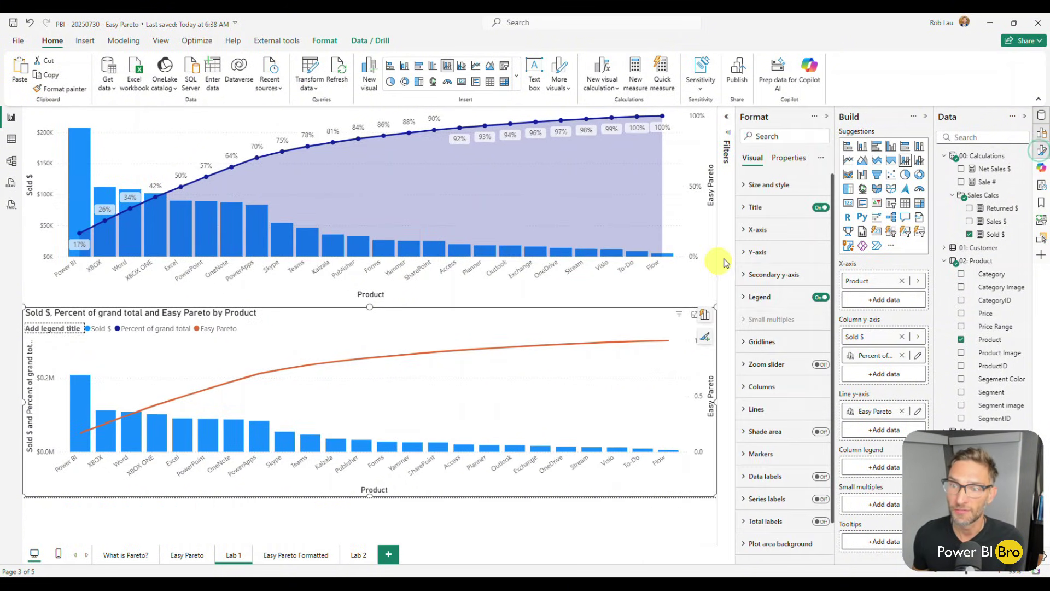
pyautogui.click(820, 208)
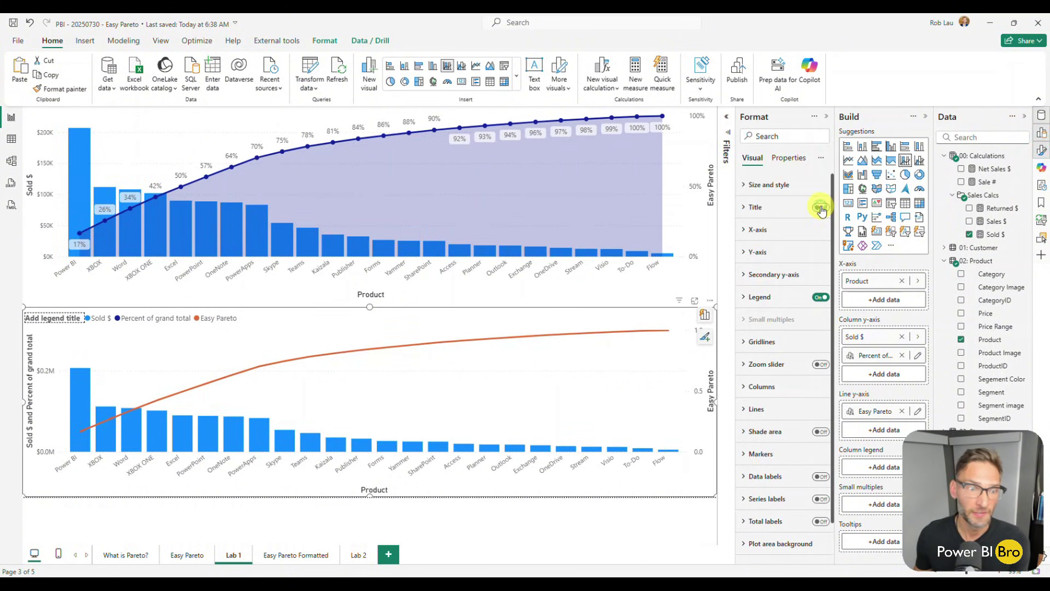
pyautogui.click(818, 299)
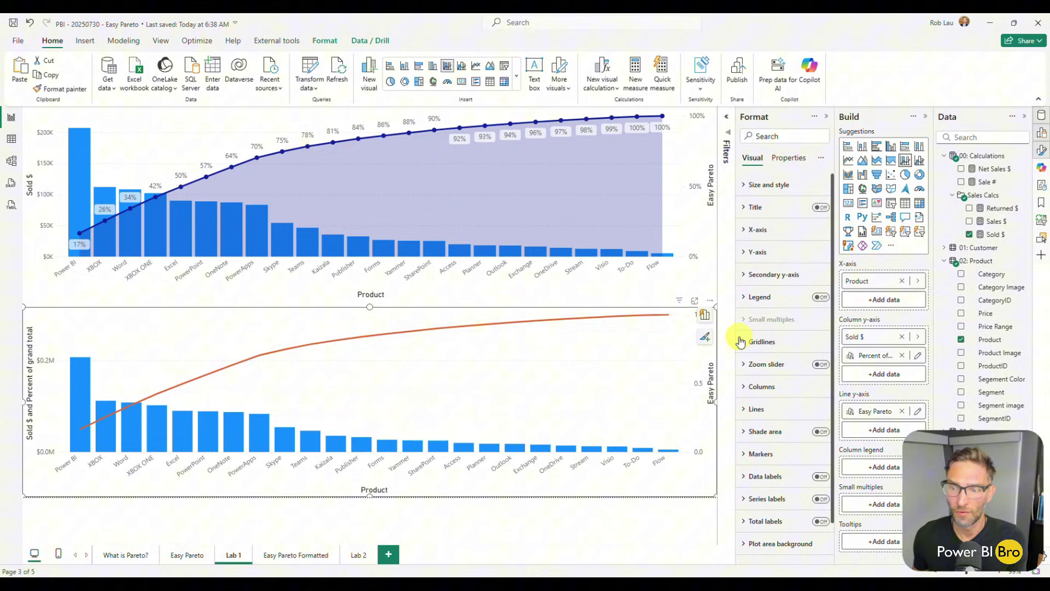
# Shade the area under the Easy Pareto line, show markers on all points, and enable data labels.
pyautogui.click(820, 432)
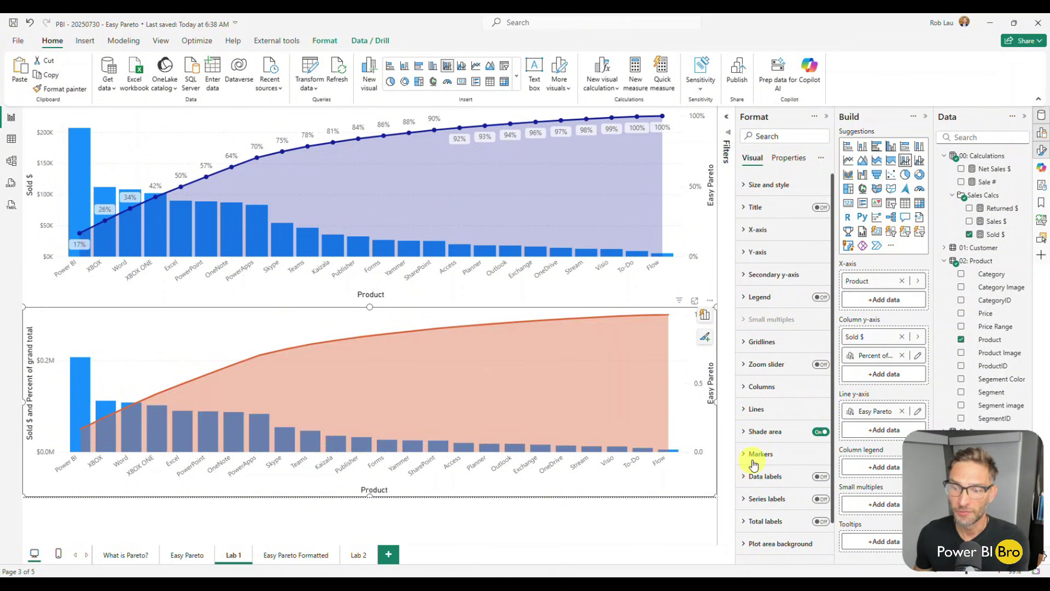
pyautogui.click(815, 453)
pyautogui.scroll(-1, 816, 465)
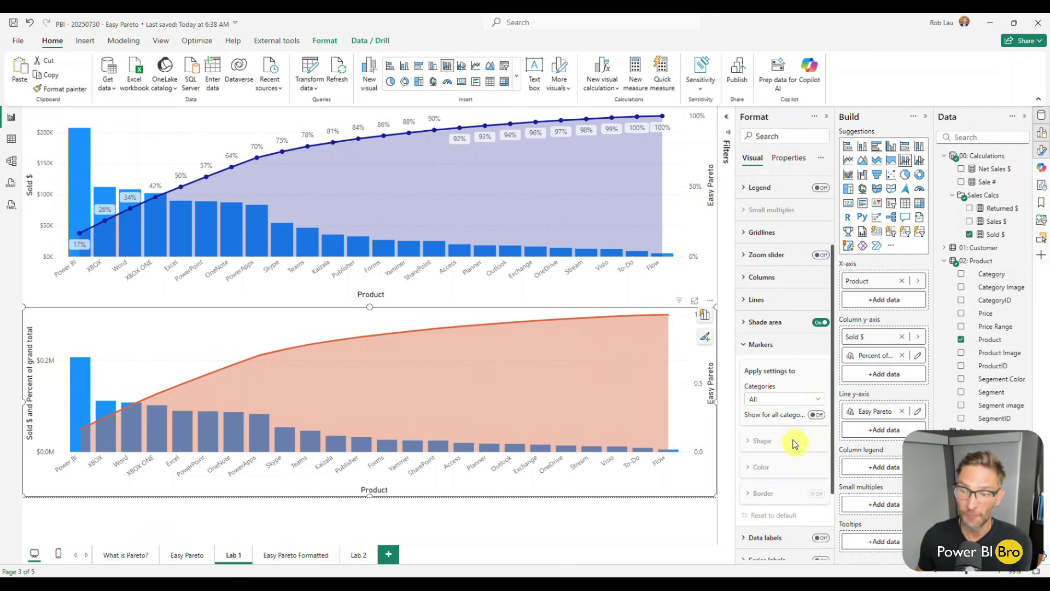
pyautogui.click(796, 402)
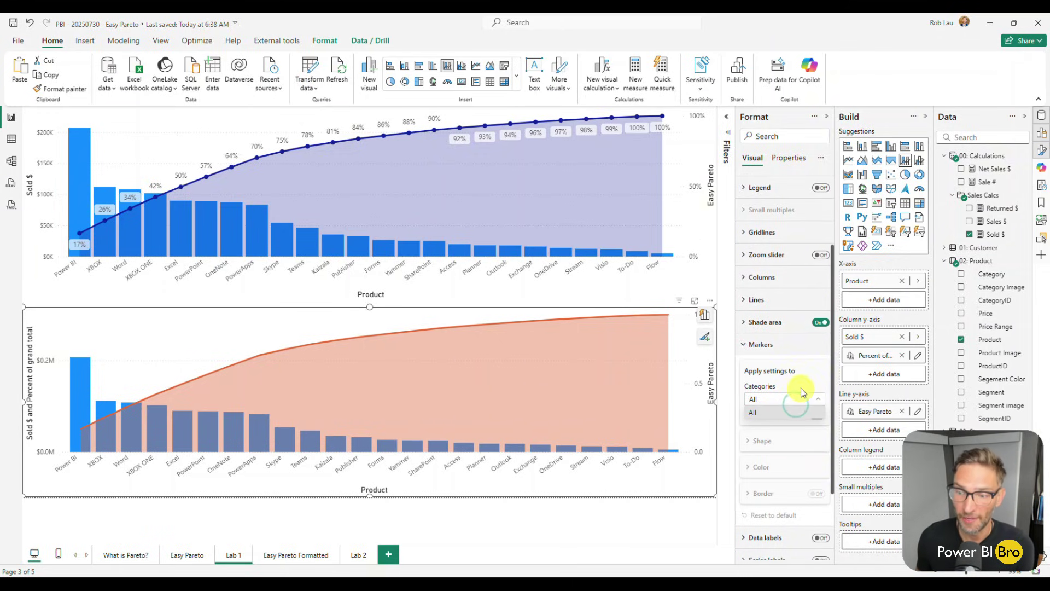
pyautogui.click(799, 412)
pyautogui.click(816, 414)
pyautogui.scroll(-3, 806, 435)
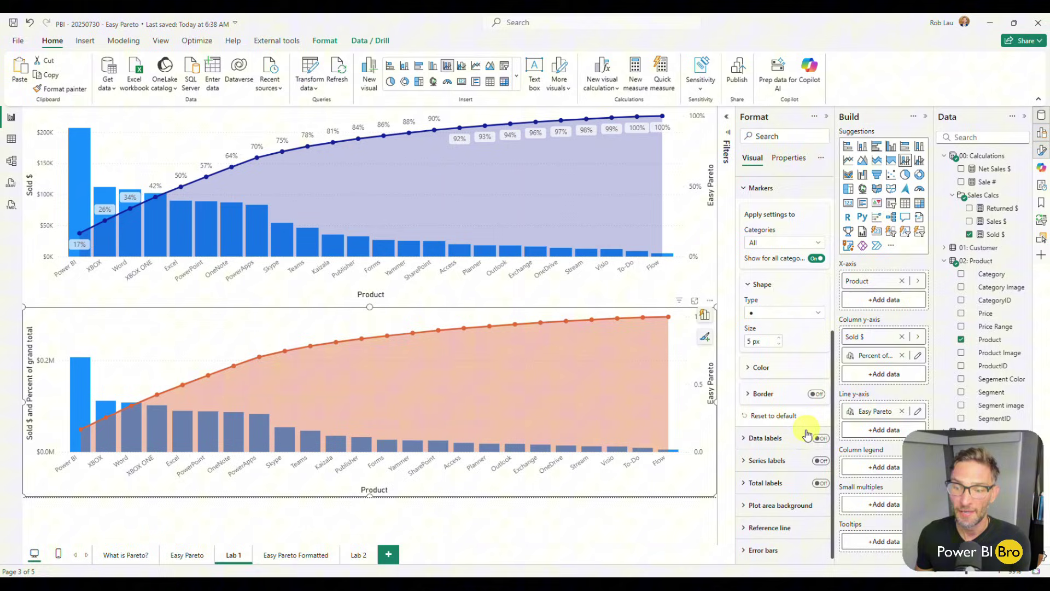
pyautogui.click(818, 438)
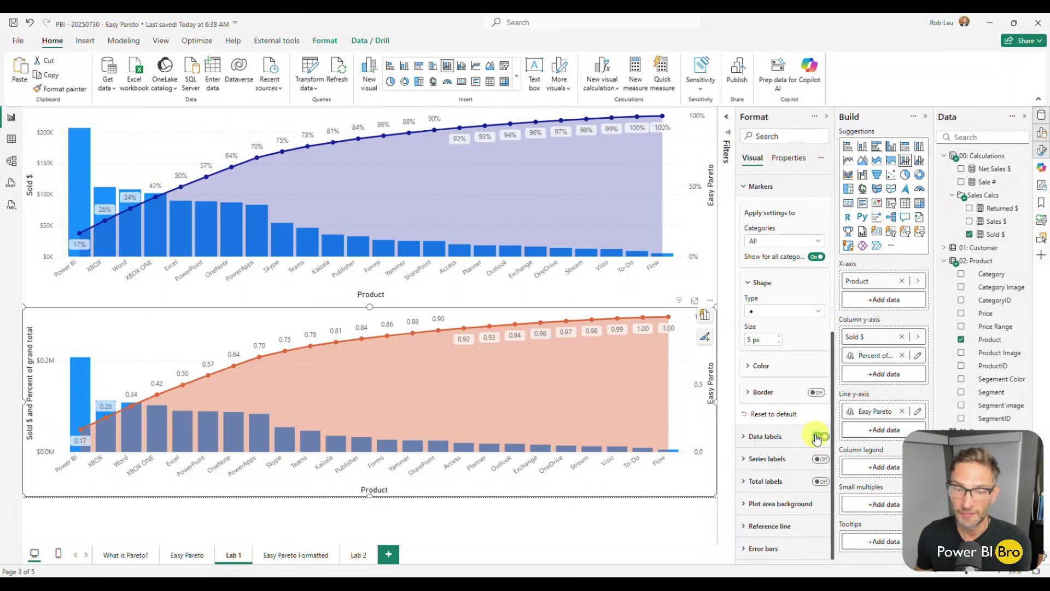
pyautogui.click(755, 436)
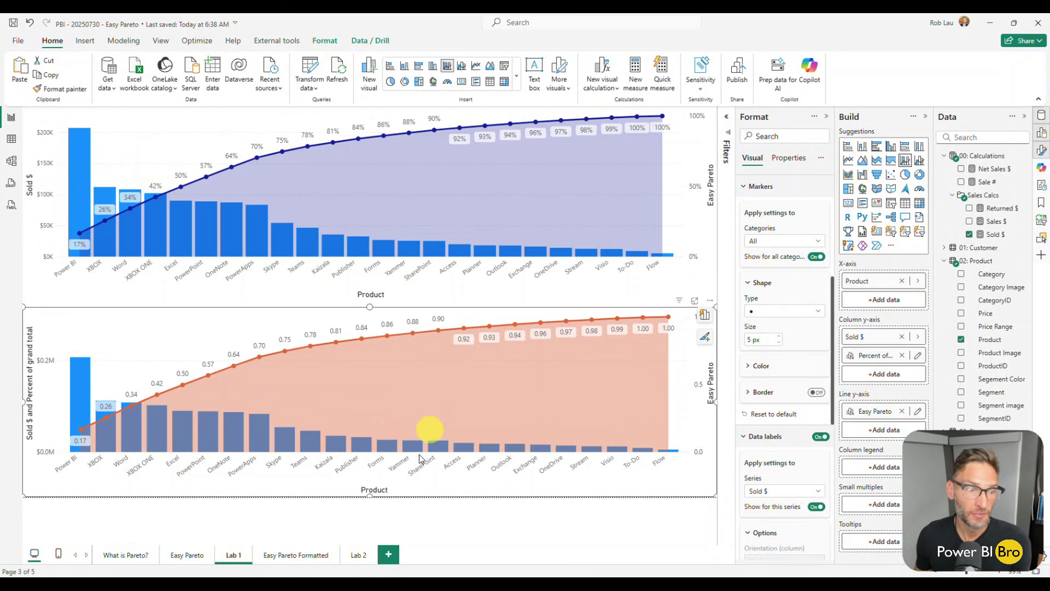
pyautogui.click(435, 519)
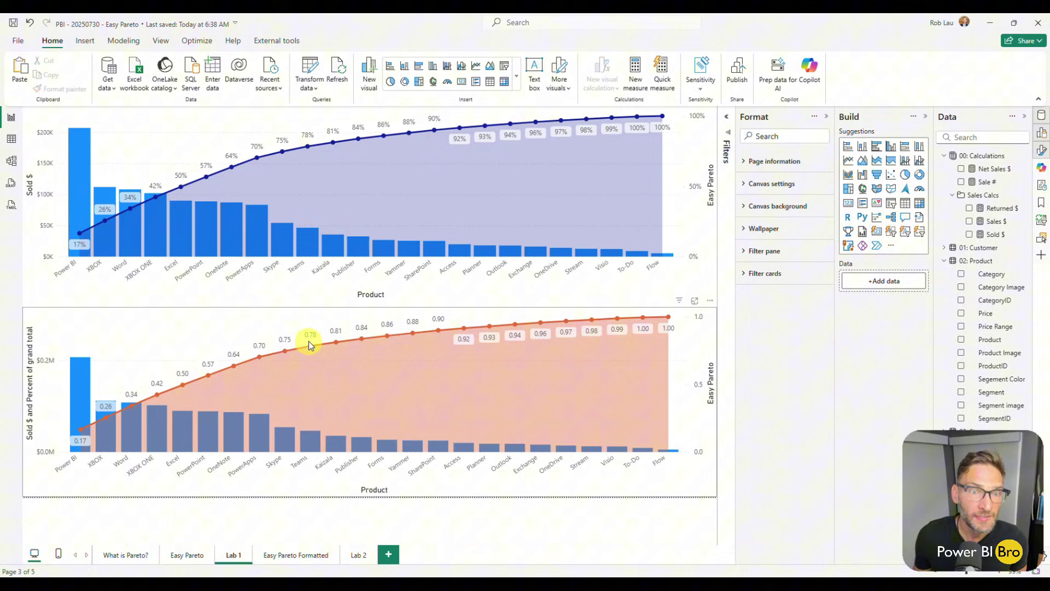
pyautogui.click(194, 323)
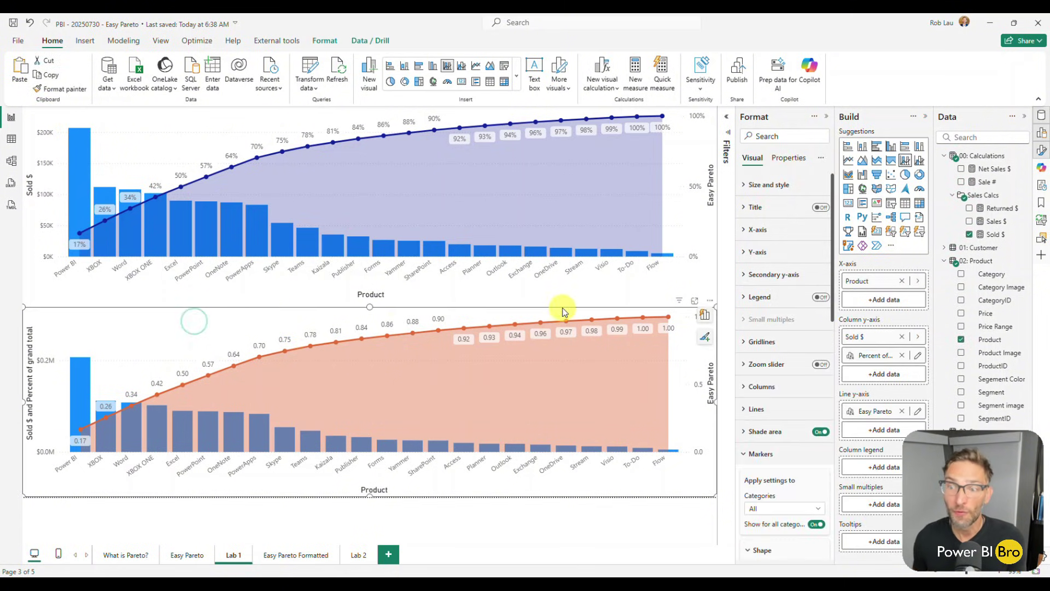
# Format Easy Pareto values as Percentage with 0 decimal places.
pyautogui.click(792, 159)
pyautogui.click(769, 187)
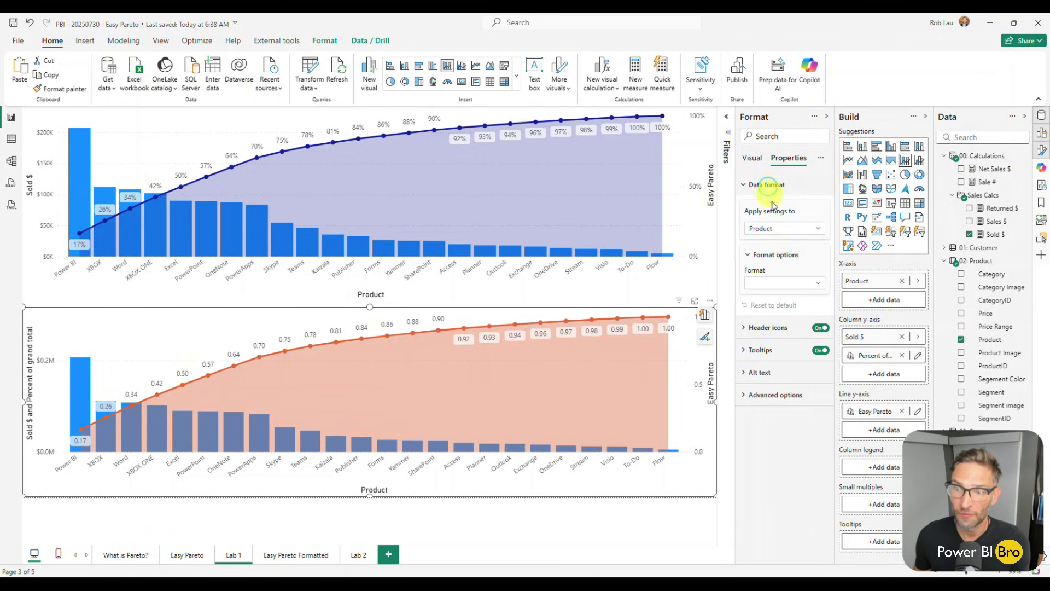
pyautogui.click(771, 228)
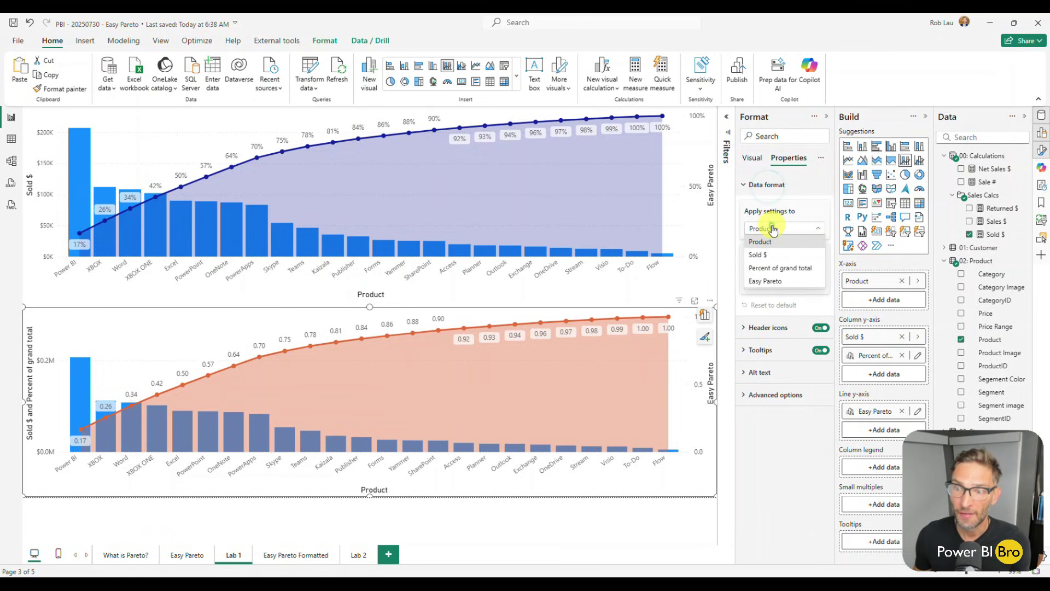
pyautogui.click(779, 281)
pyautogui.click(777, 311)
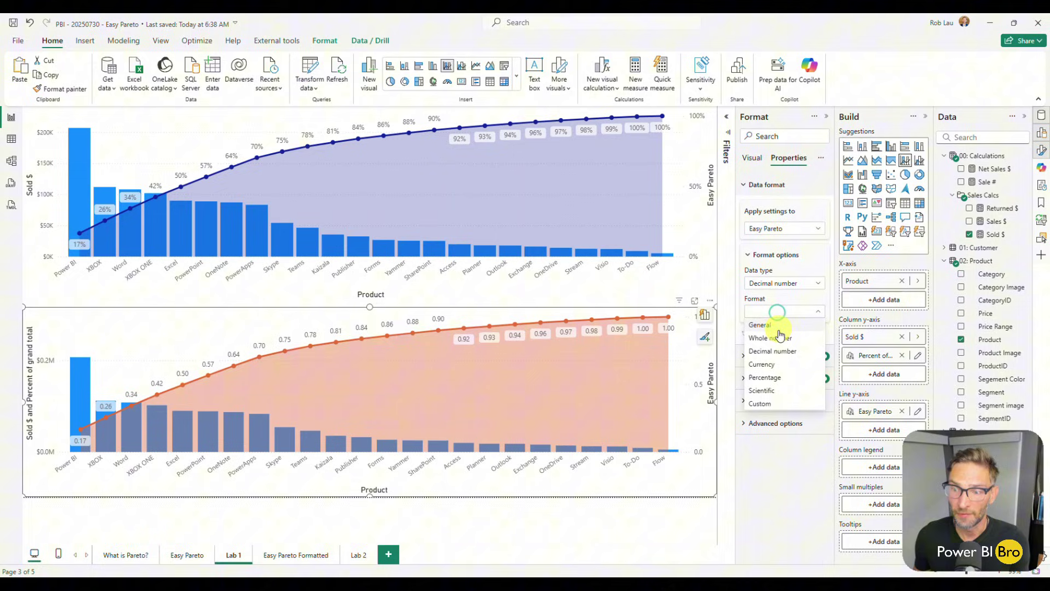
pyautogui.click(771, 377)
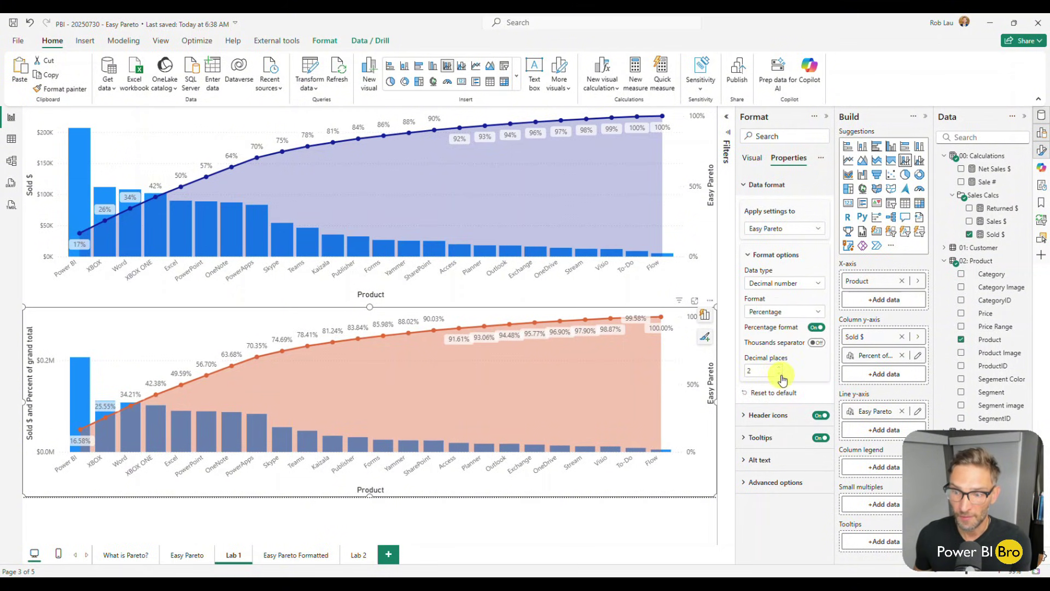
pyautogui.click(779, 374)
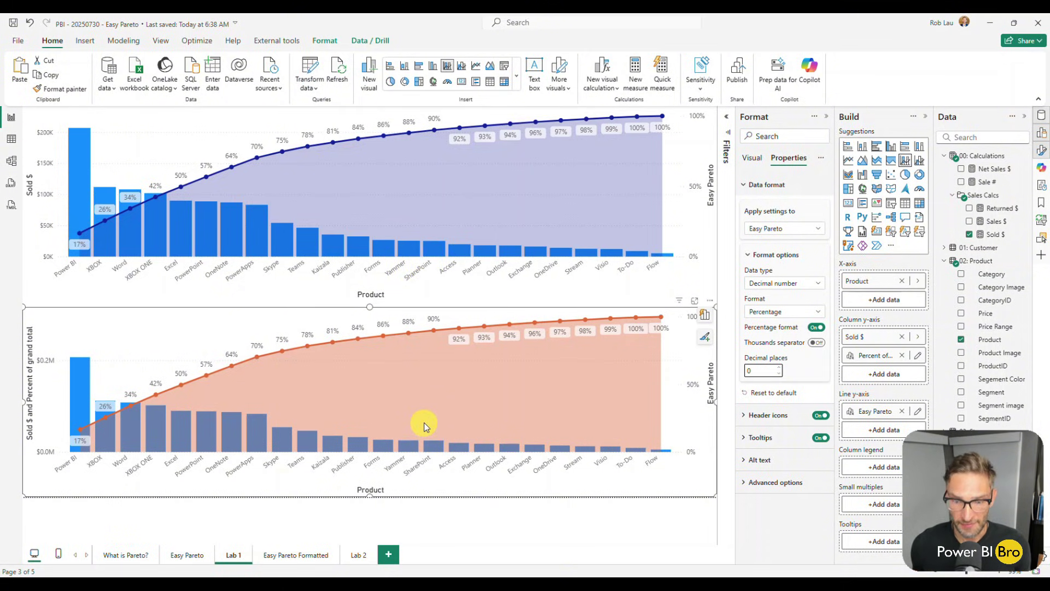
pyautogui.click(300, 553)
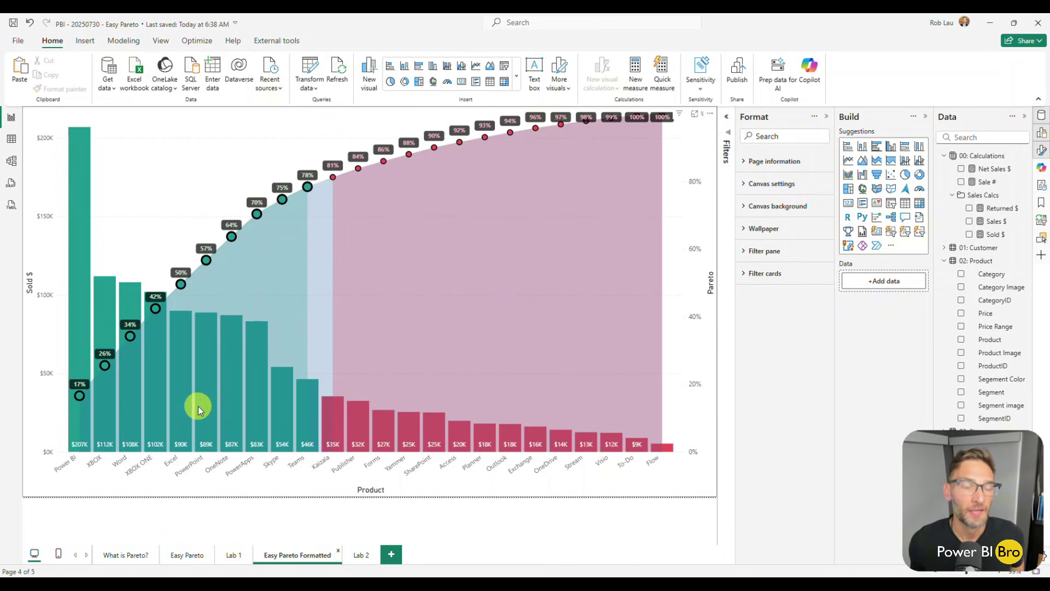
pyautogui.moveTo(252, 390)
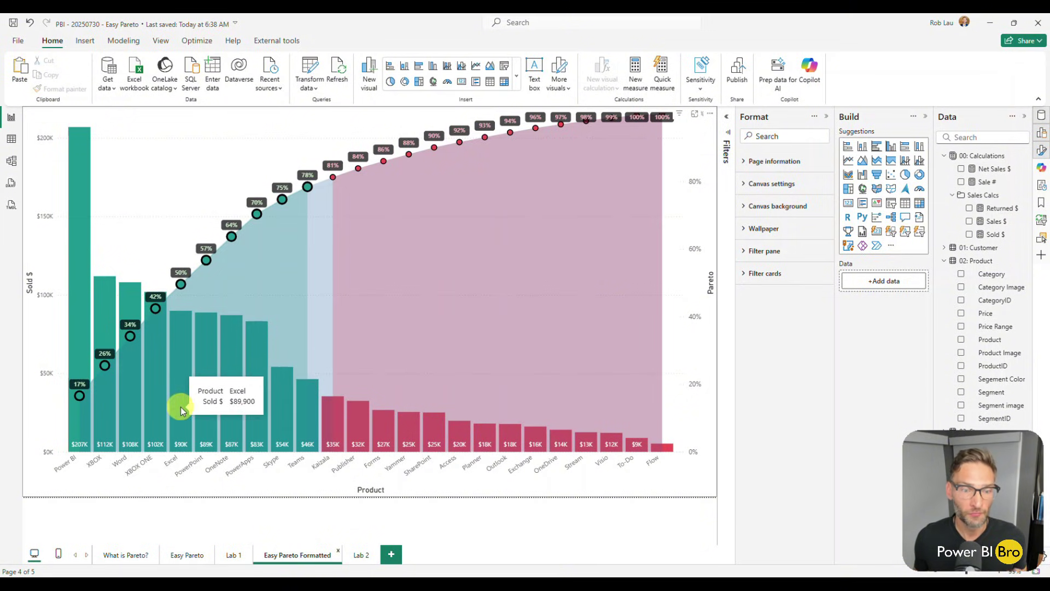
pyautogui.moveTo(262, 329)
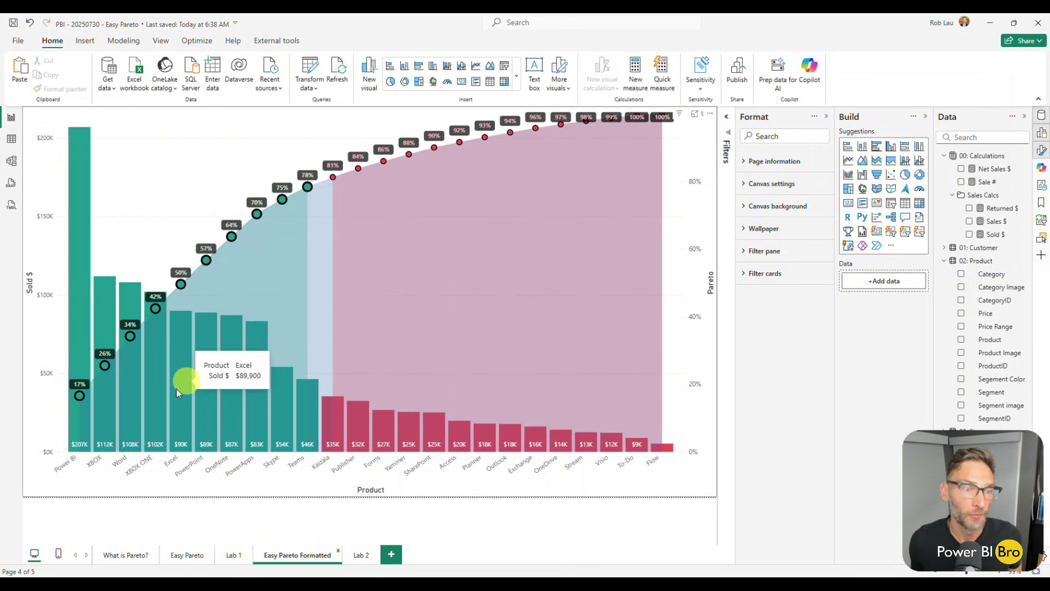
pyautogui.moveTo(97, 411)
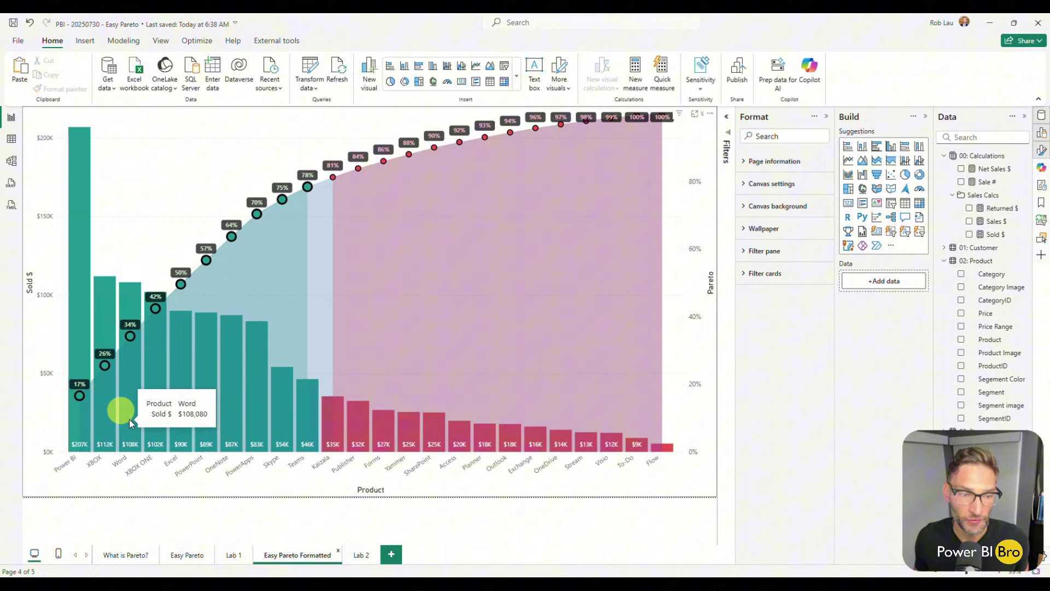
pyautogui.moveTo(321, 296)
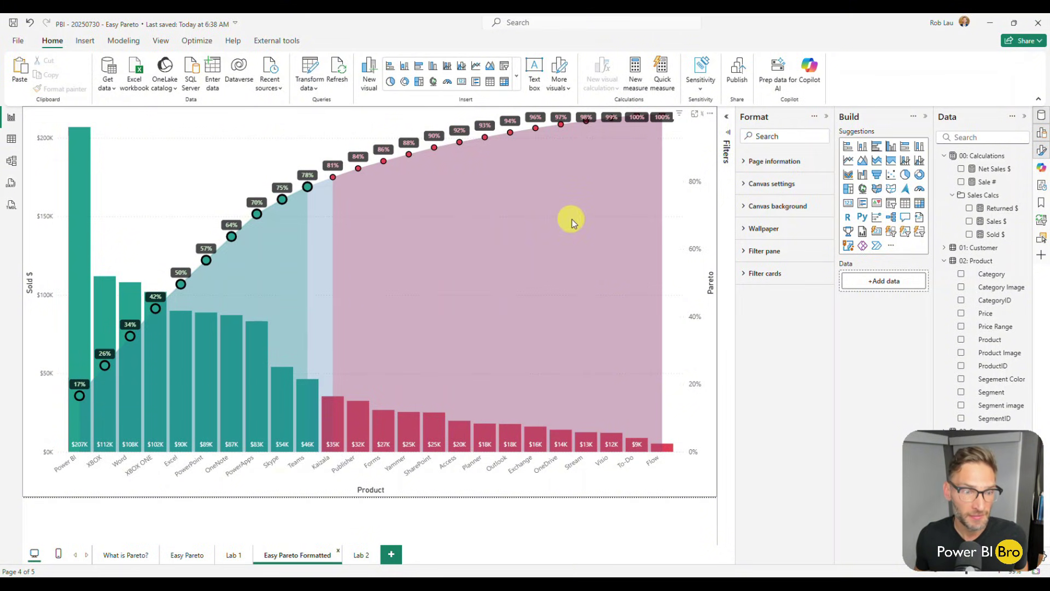
pyautogui.moveTo(76, 438)
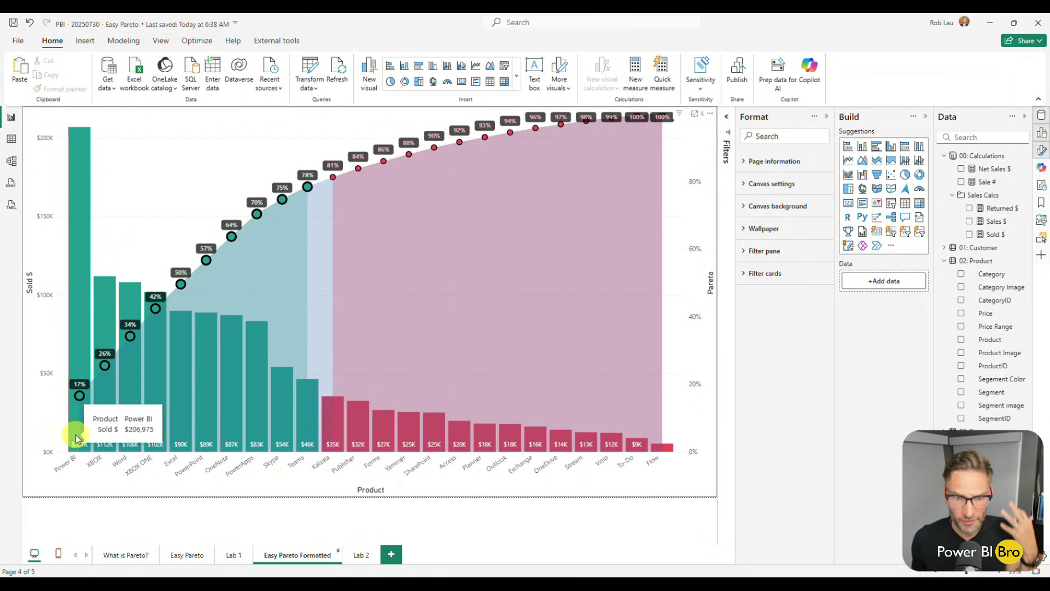
pyautogui.moveTo(337, 429)
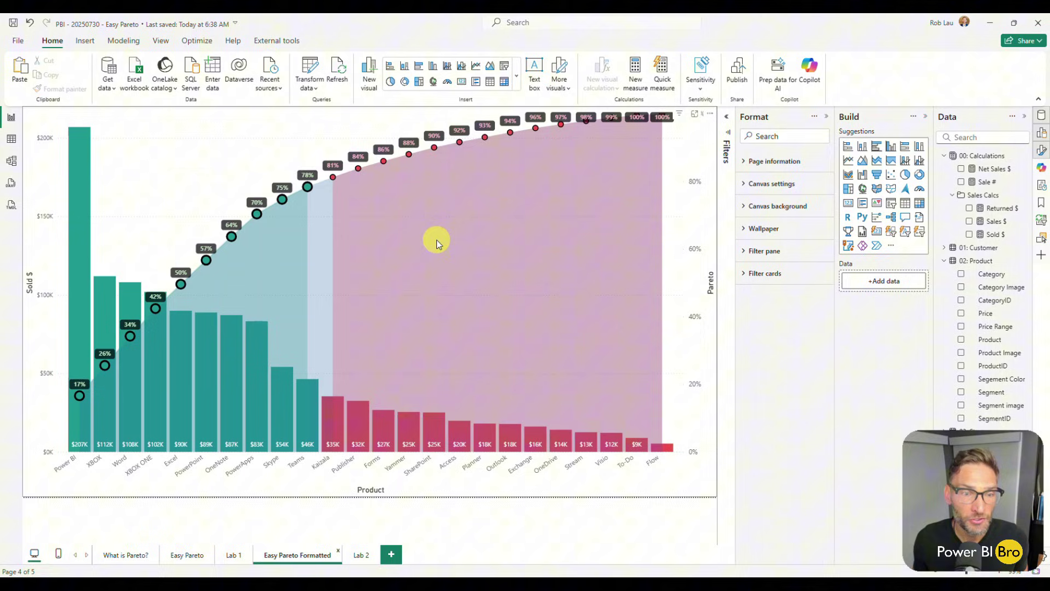
# Copy the blue Pareto chart from Lab 1 and paste it below the existing chart on Lab 2.
pyautogui.click(180, 556)
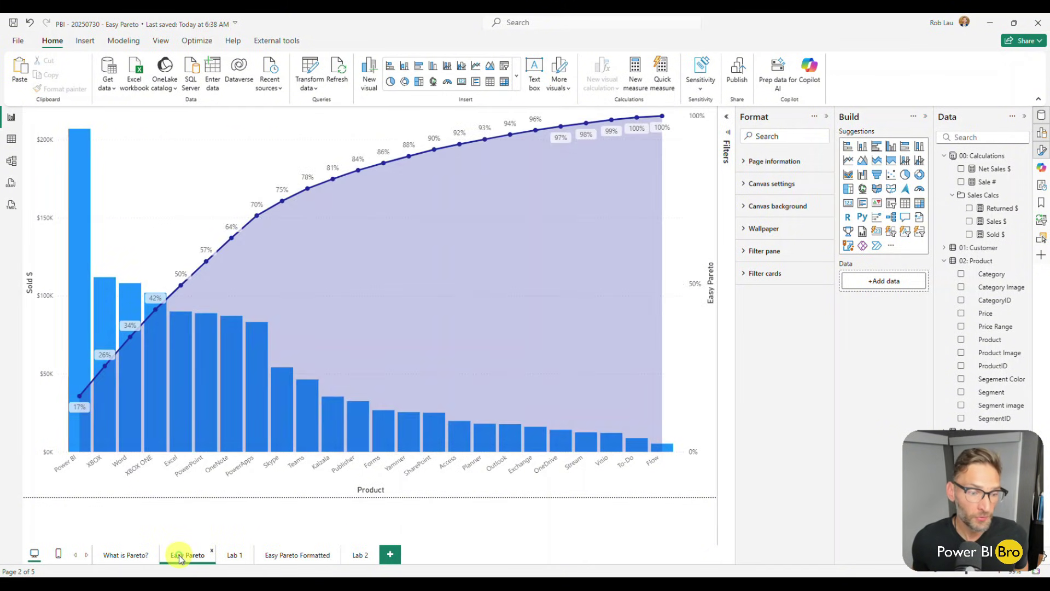
pyautogui.click(228, 555)
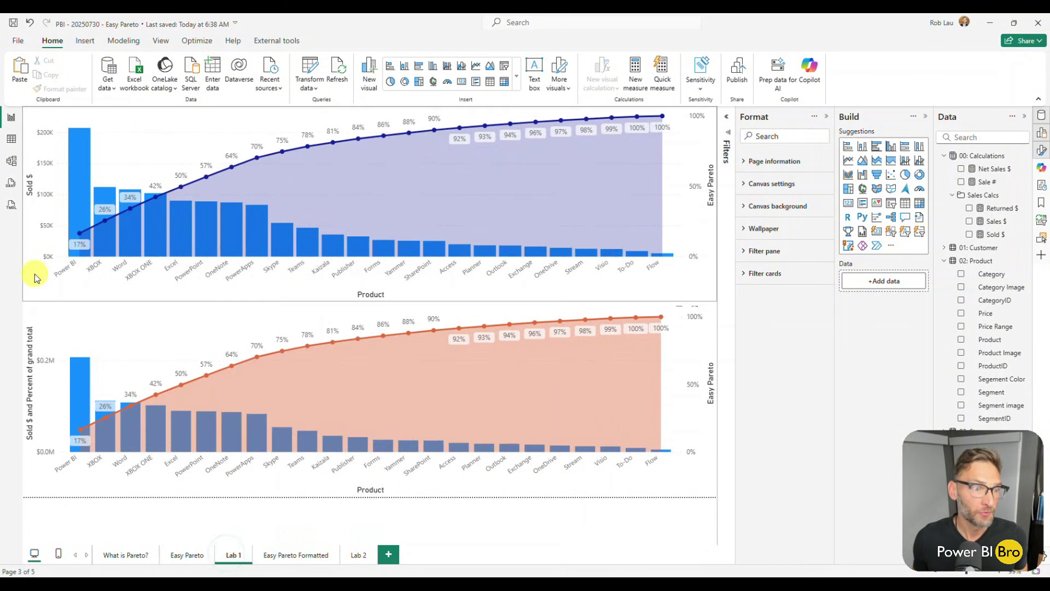
pyautogui.click(35, 277)
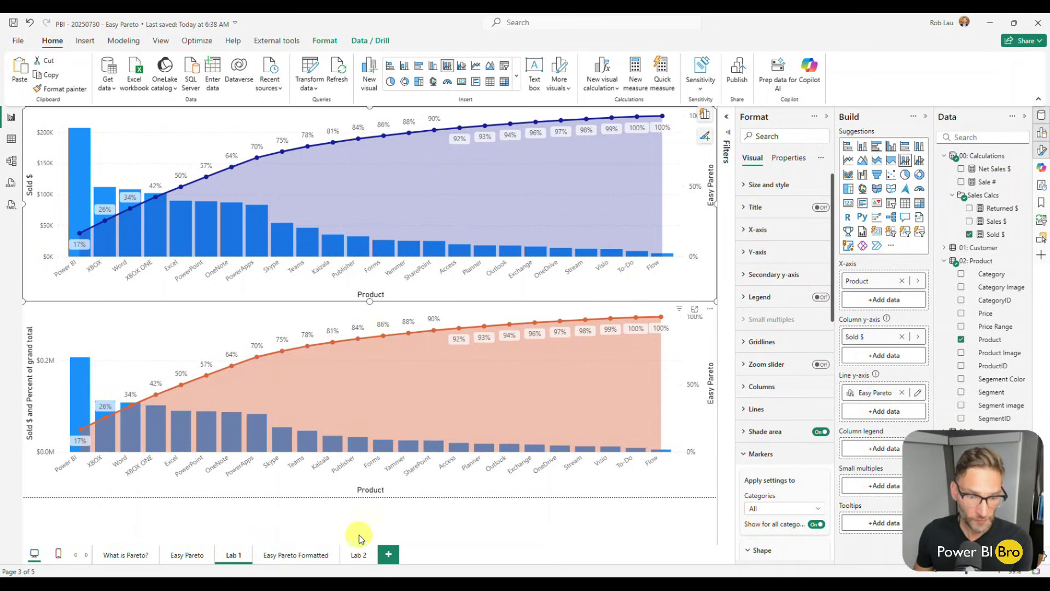
pyautogui.click(362, 558)
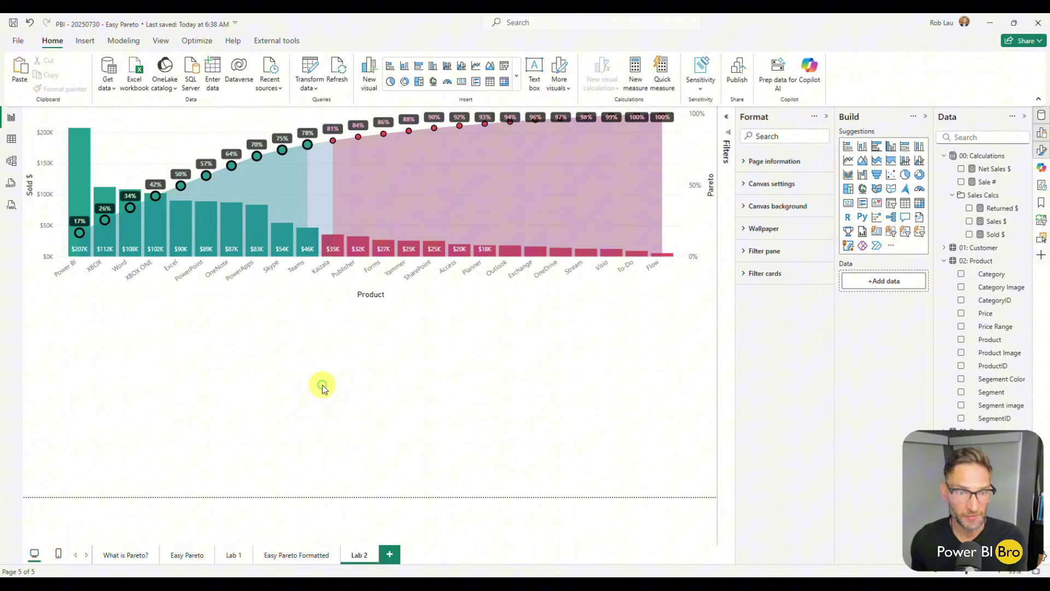
pyautogui.hotkey('ctrl', 'v')
pyautogui.moveTo(303, 299); pyautogui.dragTo(308, 505)
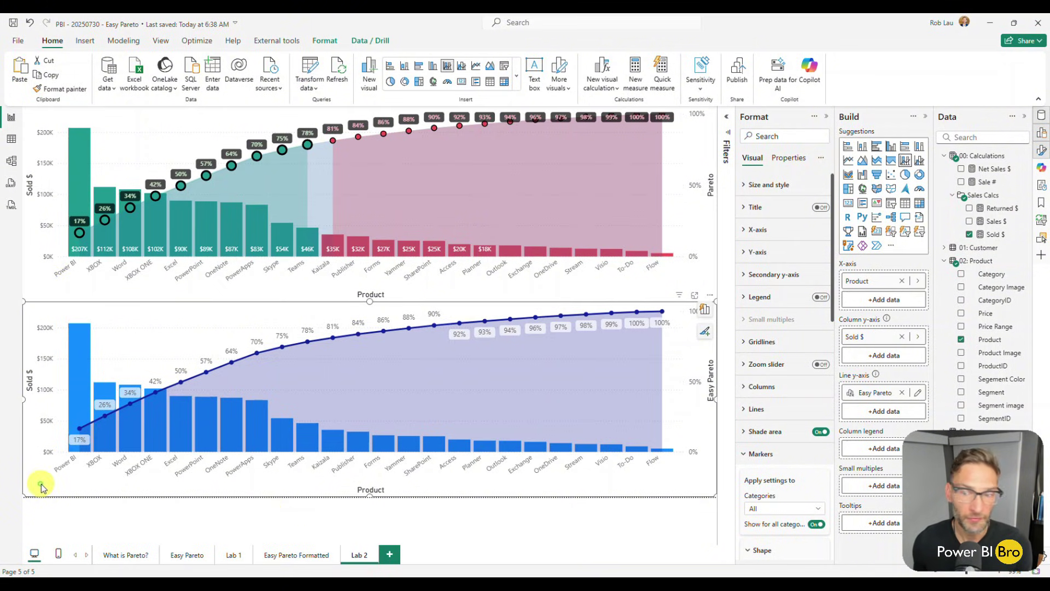
pyautogui.click(55, 280)
pyautogui.click(763, 387)
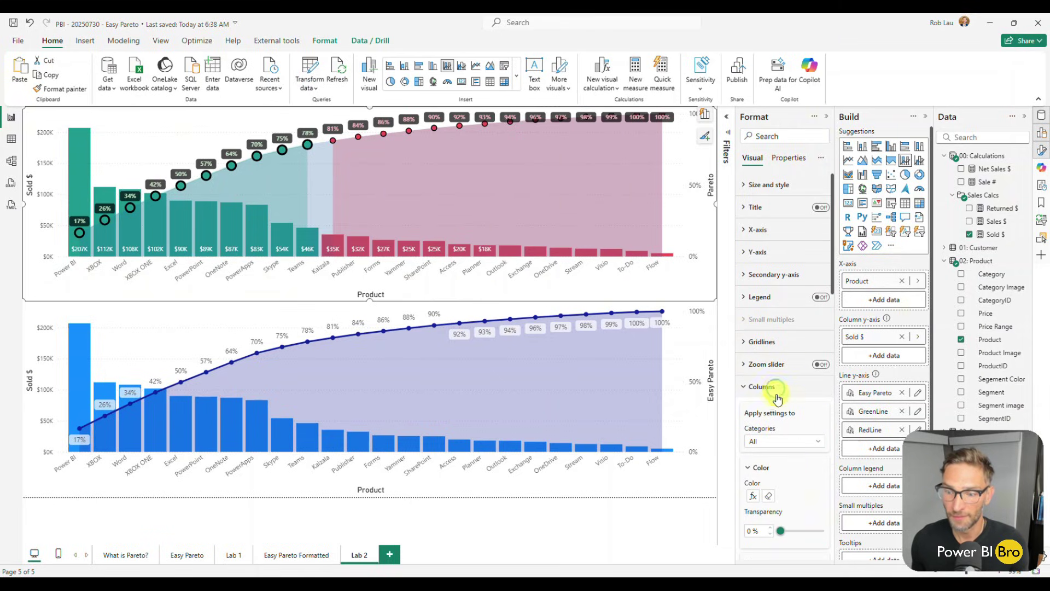
pyautogui.scroll(-2, 765, 421)
pyautogui.click(750, 443)
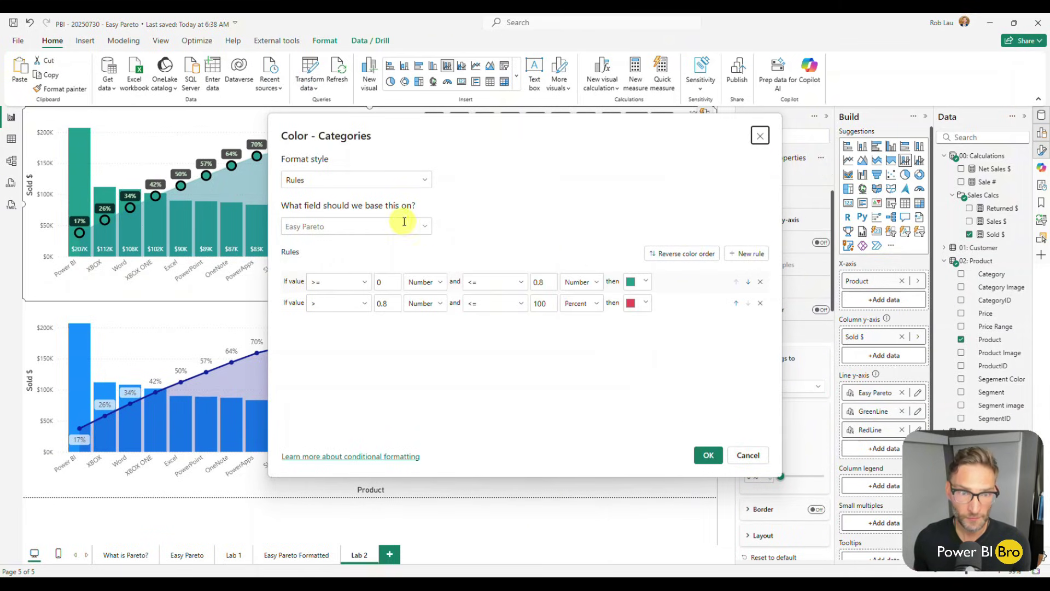
pyautogui.click(645, 282)
pyautogui.click(600, 439)
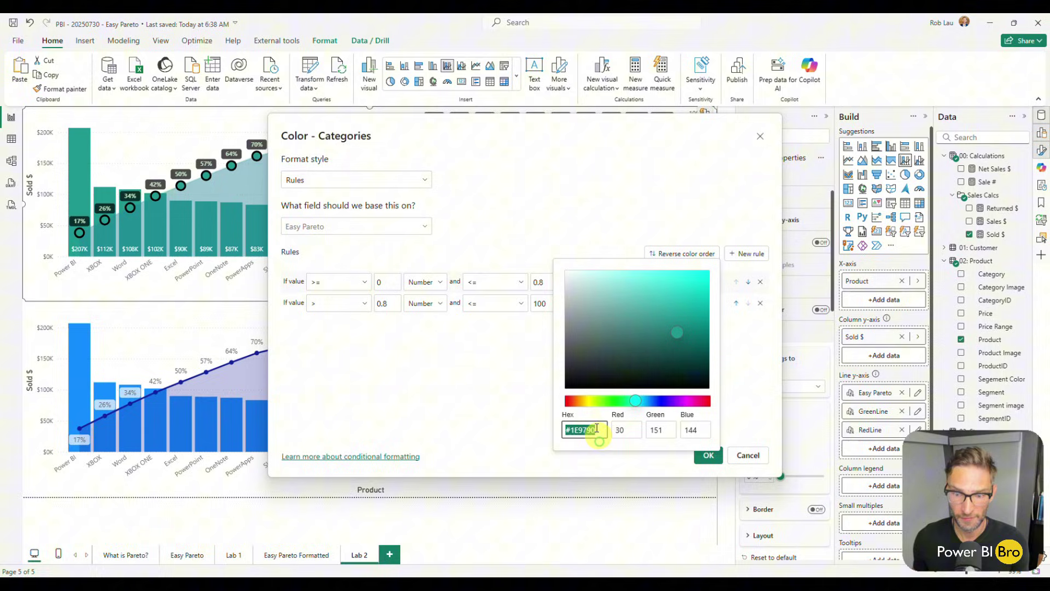
pyautogui.click(600, 429)
pyautogui.moveTo(600, 429); pyautogui.dragTo(563, 430)
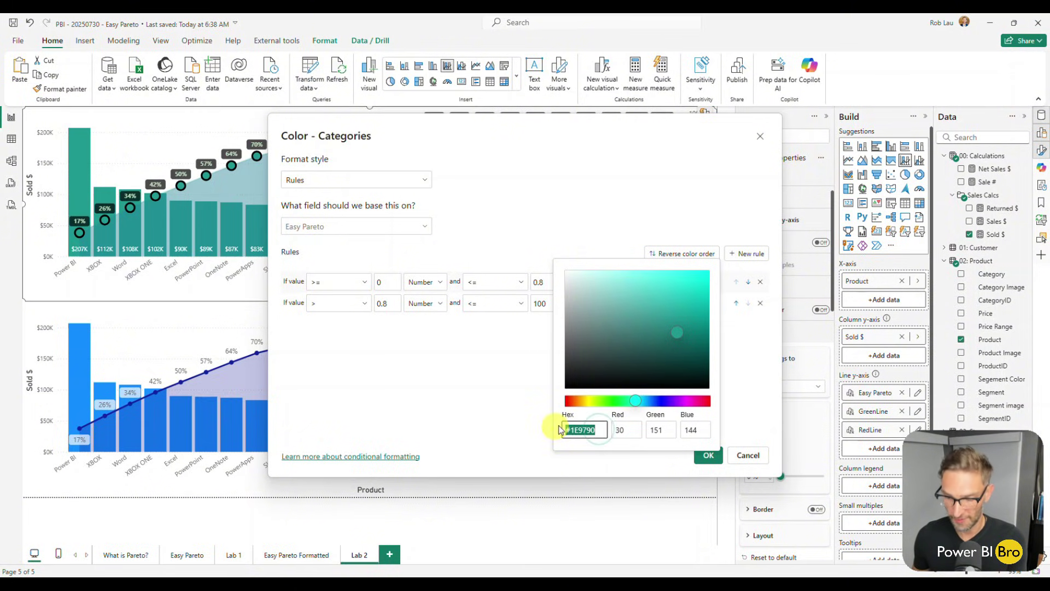
pyautogui.click(747, 457)
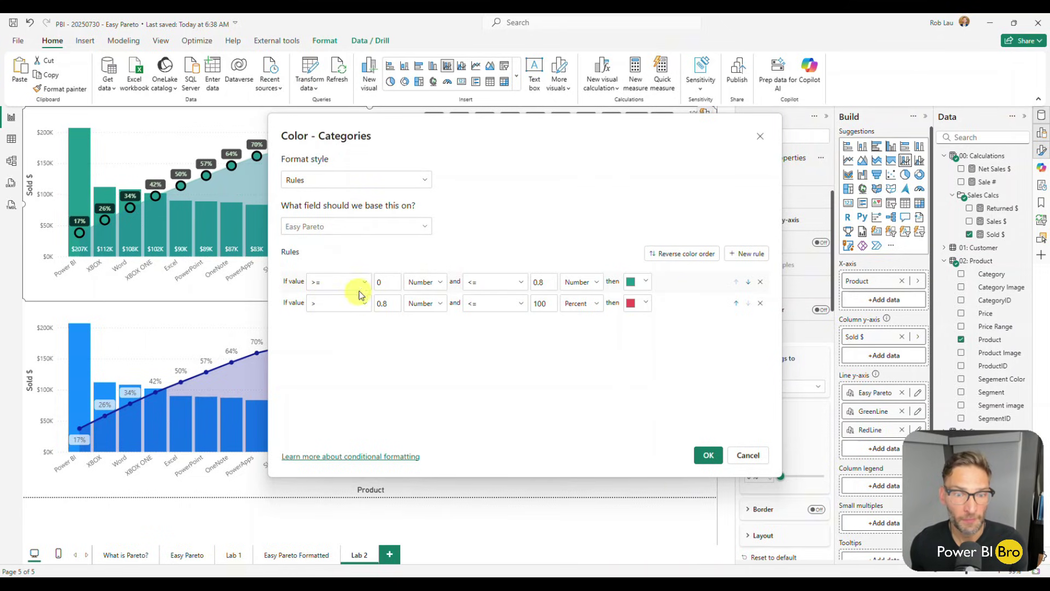
pyautogui.click(760, 136)
# Set the lower chart's column colour to rule-based formatting driven by Easy Pareto.
pyautogui.click(208, 490)
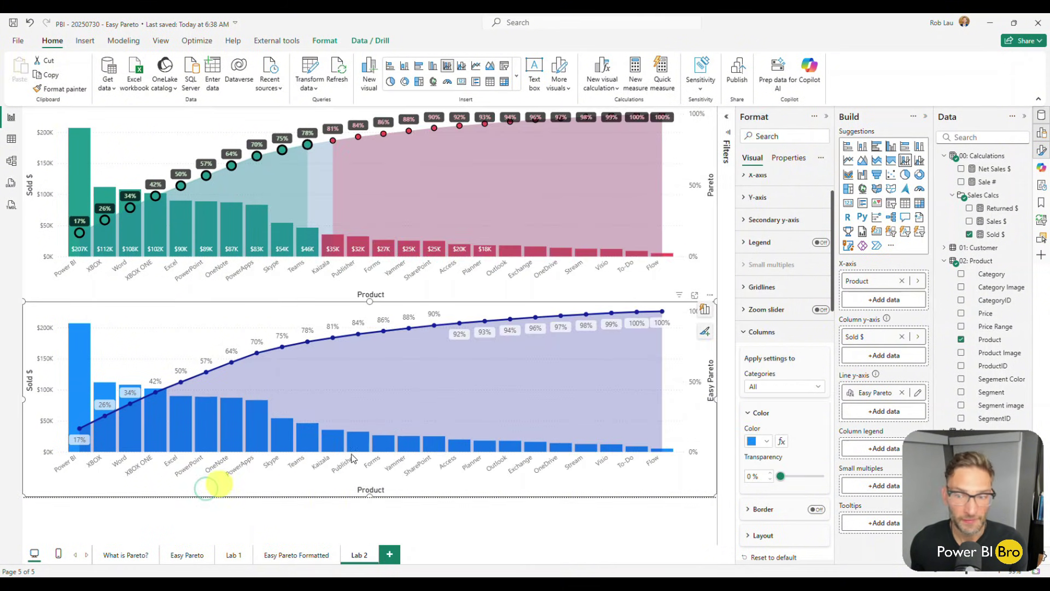
pyautogui.scroll(-2, 793, 361)
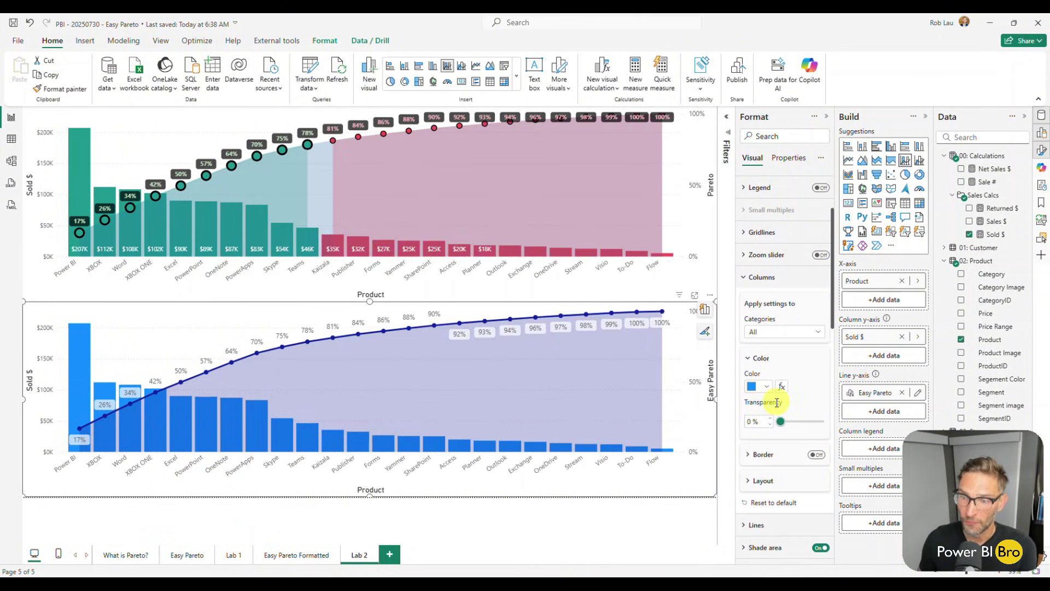
pyautogui.click(783, 387)
pyautogui.click(363, 180)
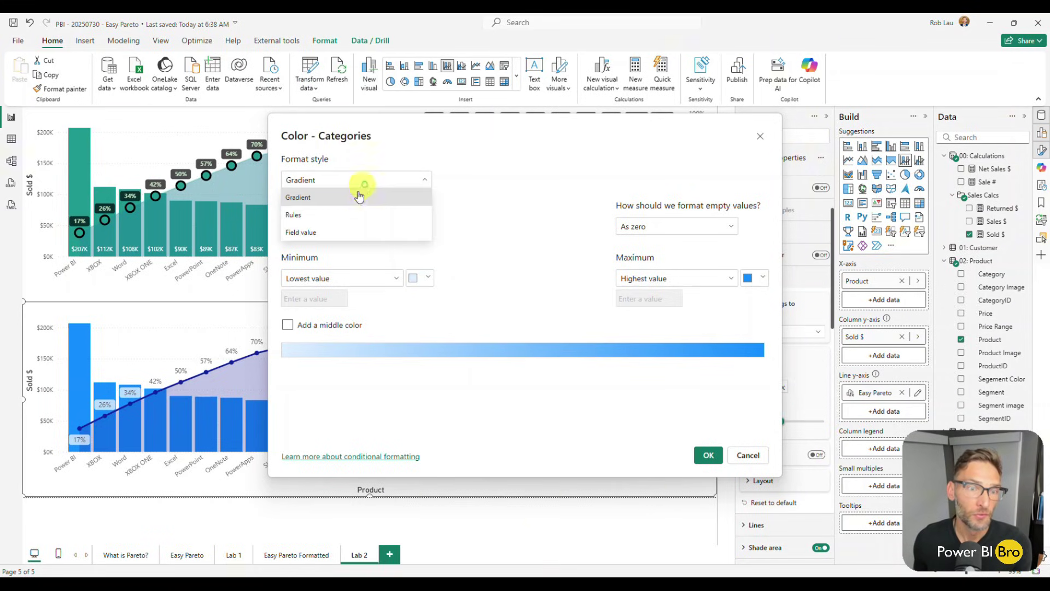
pyautogui.click(355, 213)
pyautogui.click(403, 227)
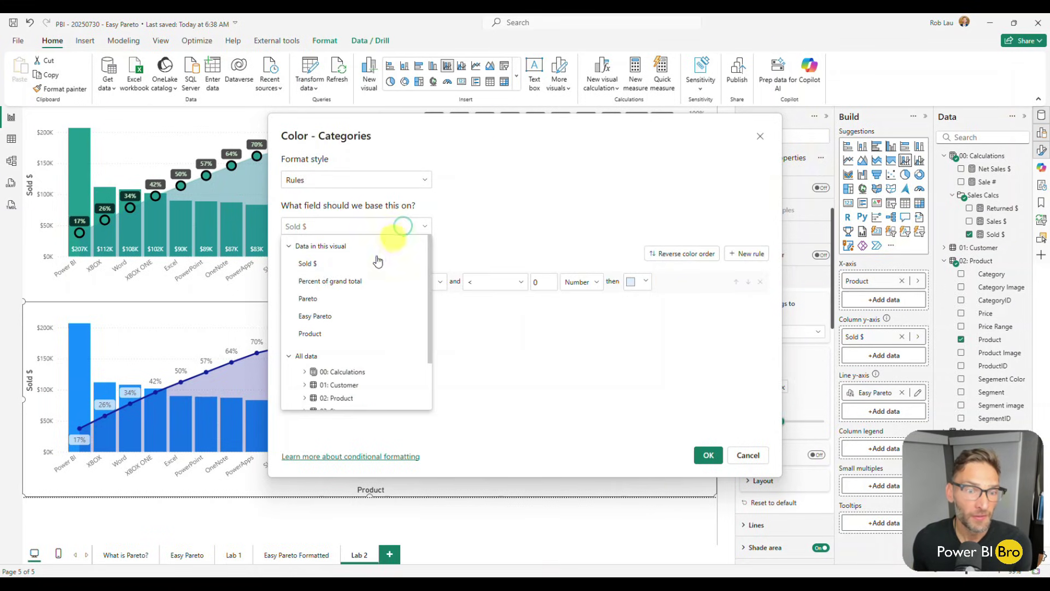
pyautogui.click(328, 318)
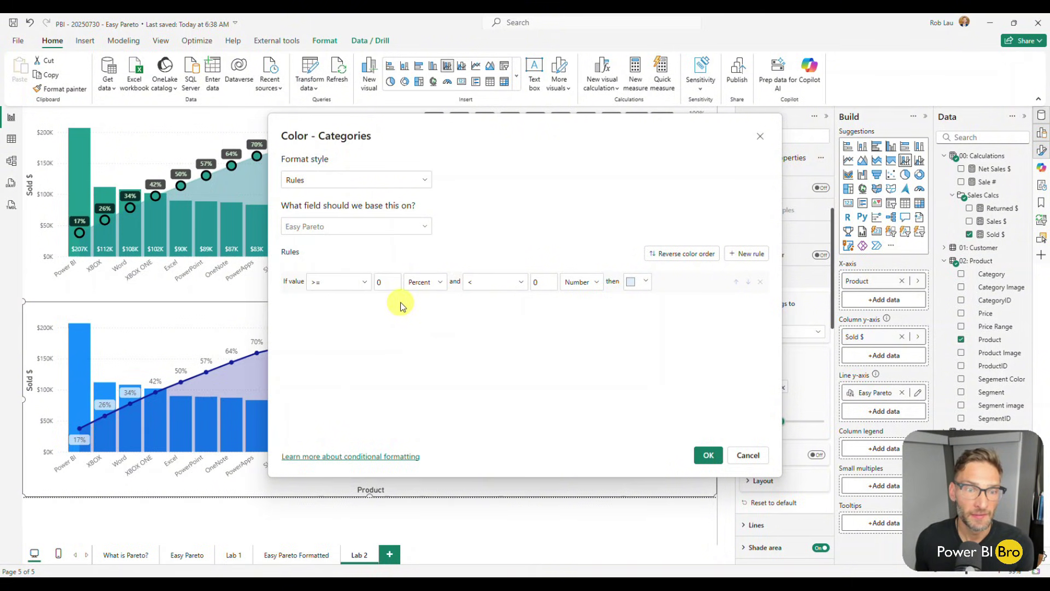
# Add a first rule colouring columns teal for Easy Pareto values from 0 to 0.8.
pyautogui.click(745, 255)
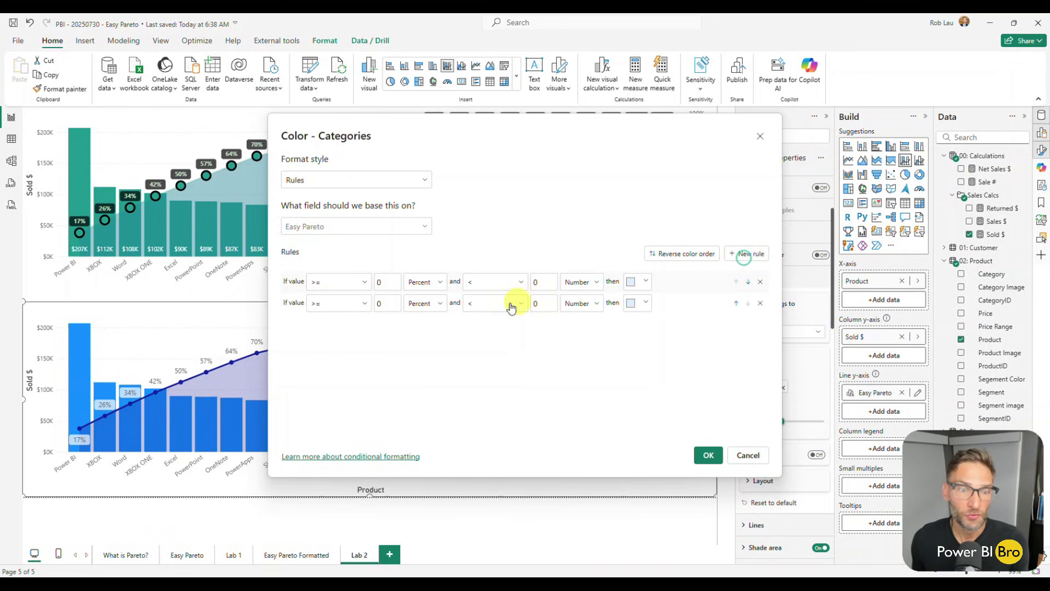
pyautogui.click(389, 282)
pyautogui.press('BackSpace')
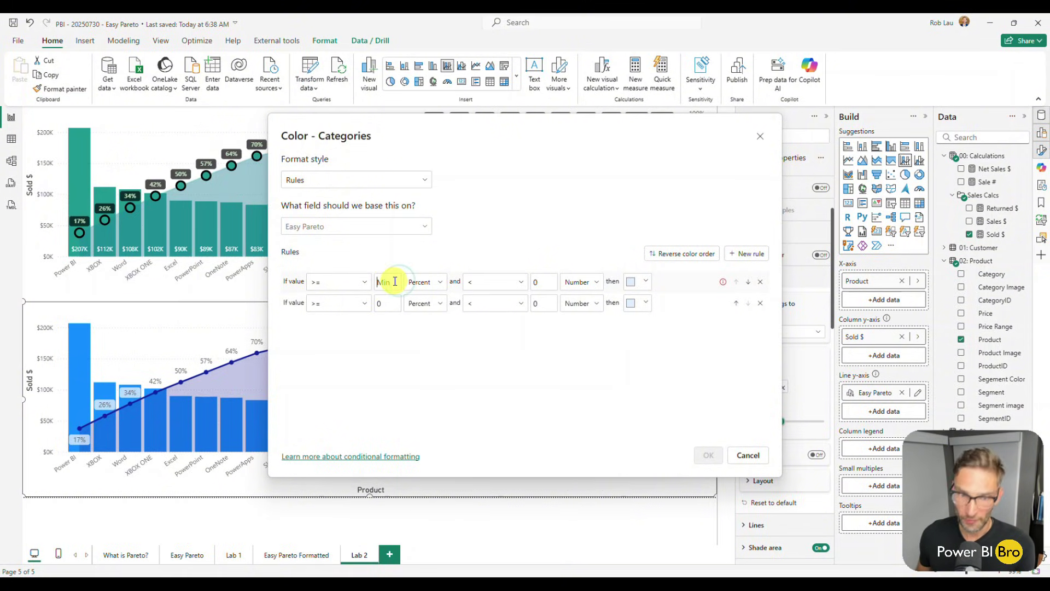
pyautogui.write('0')
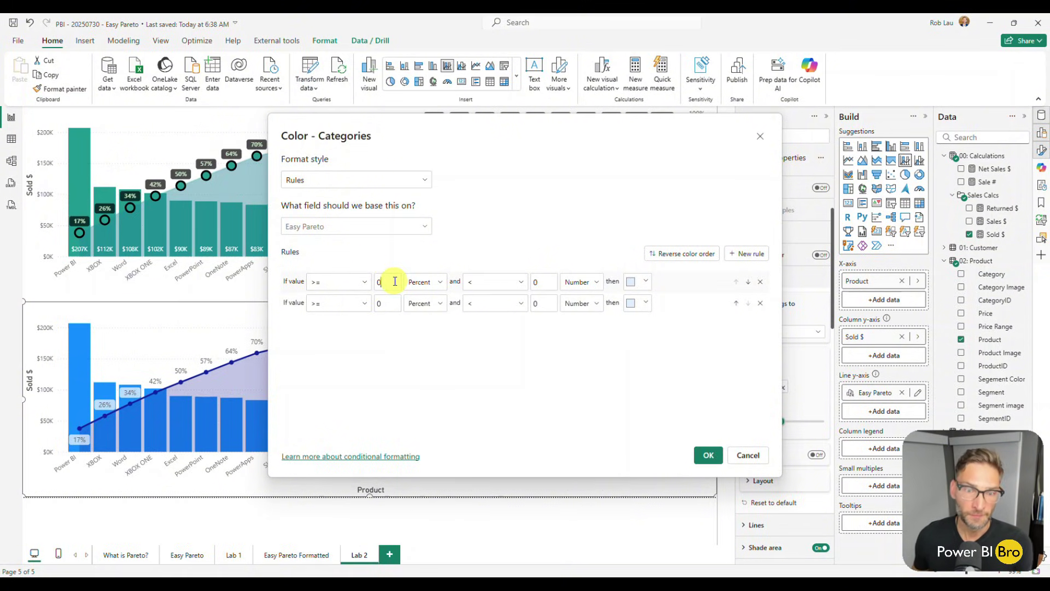
pyautogui.click(444, 285)
pyautogui.click(421, 304)
pyautogui.click(534, 280)
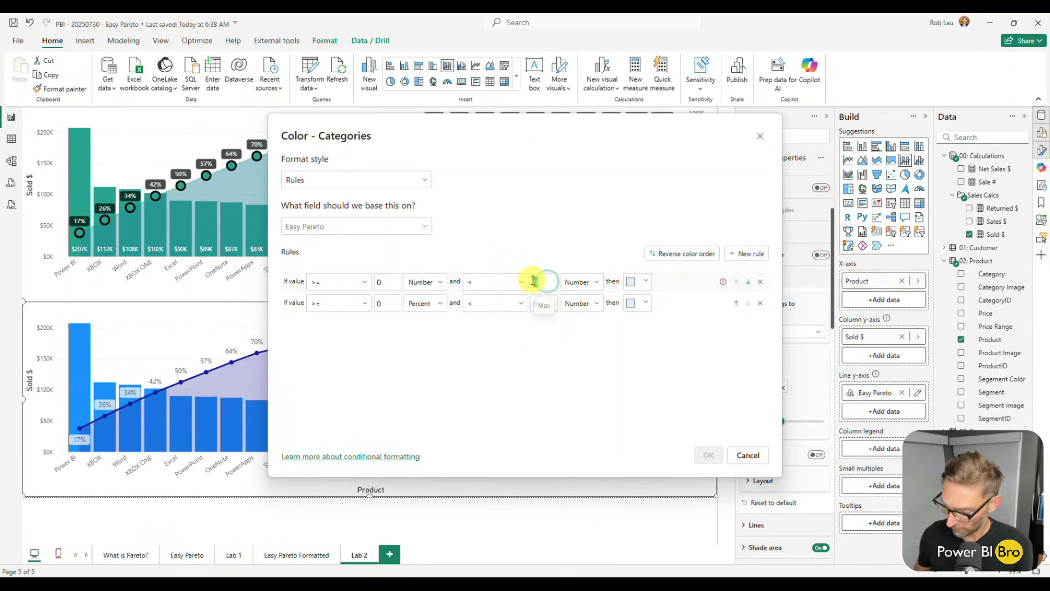
pyautogui.write('.8')
pyautogui.click(644, 282)
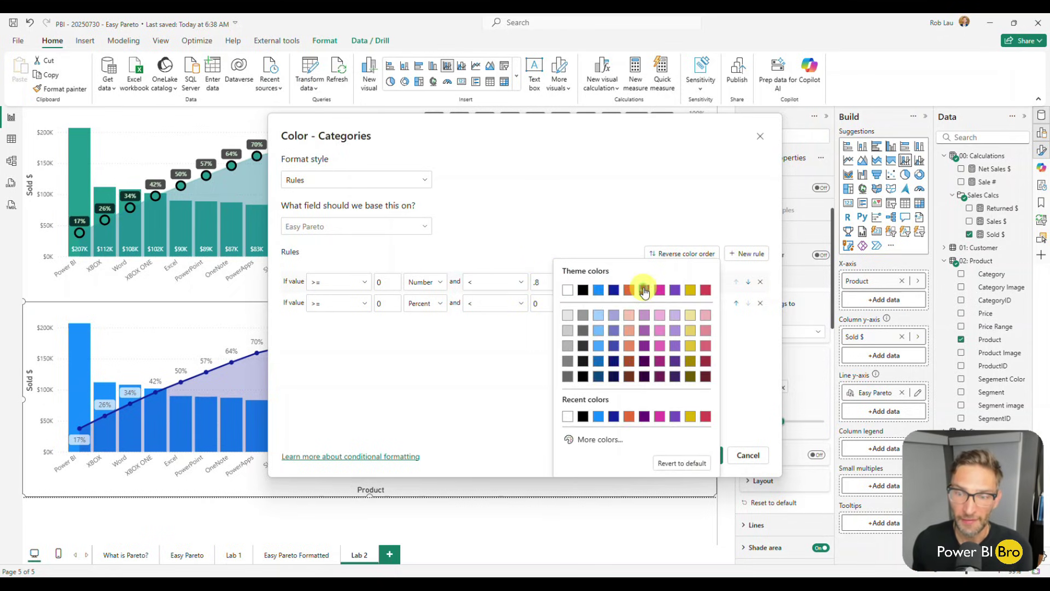
pyautogui.click(598, 440)
pyautogui.click(499, 393)
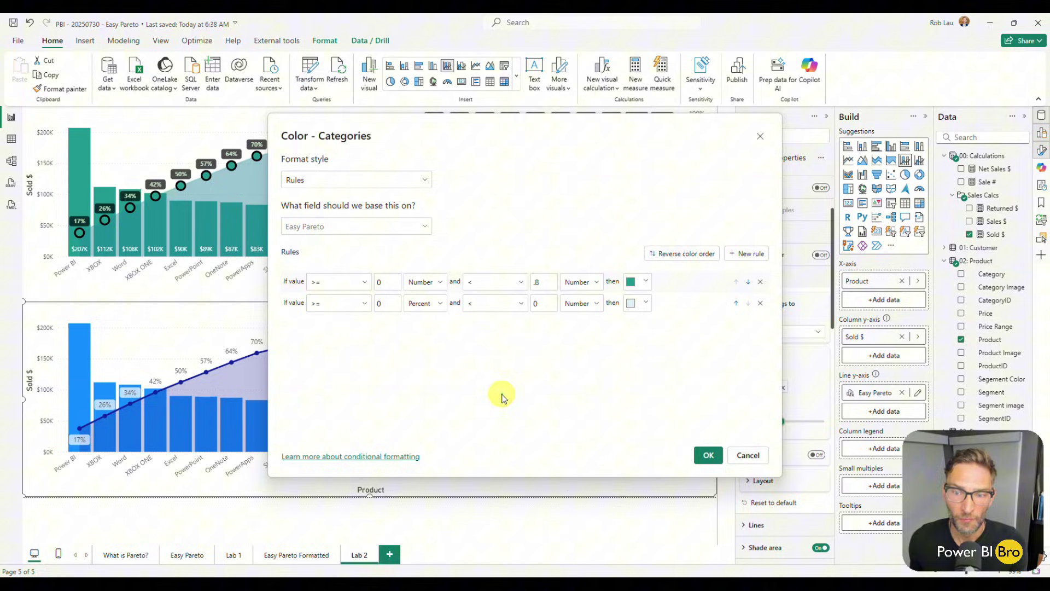
# Add a second rule colouring columns red above 0.8 up to 1, and apply the rules.
pyautogui.click(328, 304)
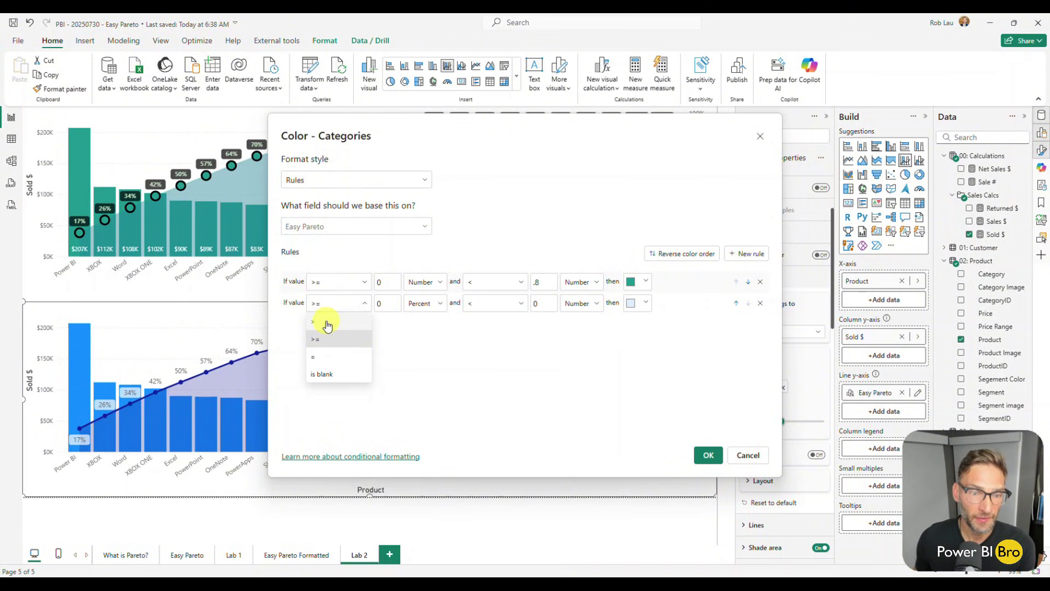
pyautogui.click(327, 322)
pyautogui.click(422, 303)
pyautogui.click(418, 321)
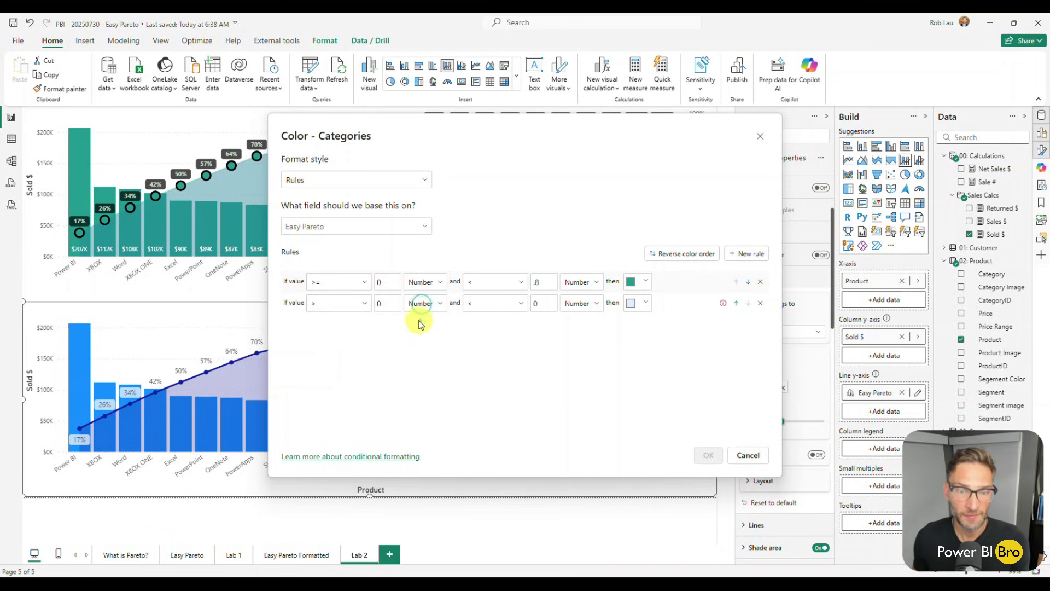
pyautogui.click(388, 304)
pyautogui.press('BackSpace')
pyautogui.write('.8')
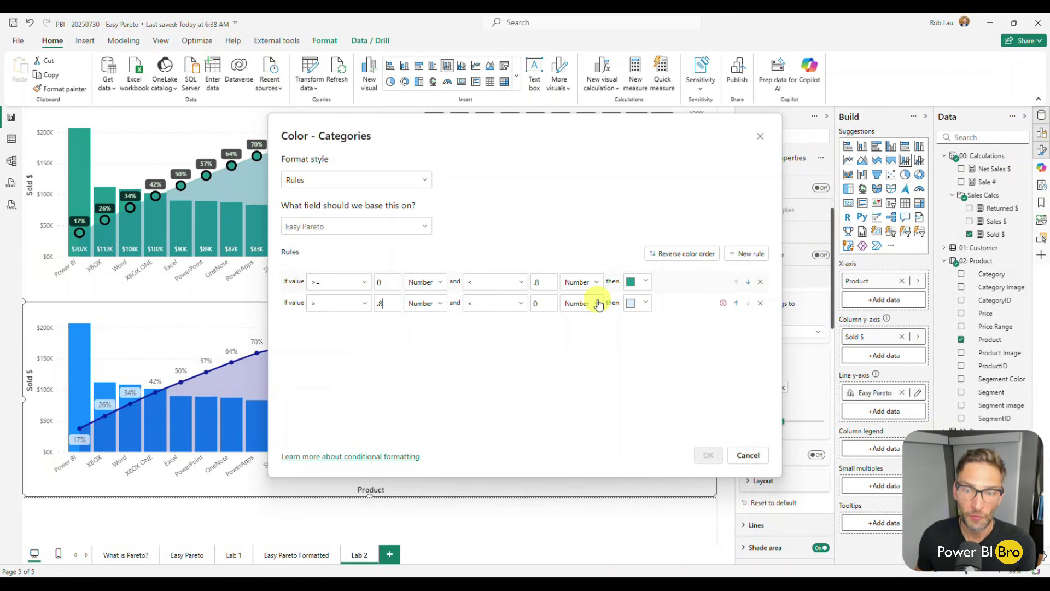
pyautogui.click(533, 304)
pyautogui.press('BackSpace')
pyautogui.write('1')
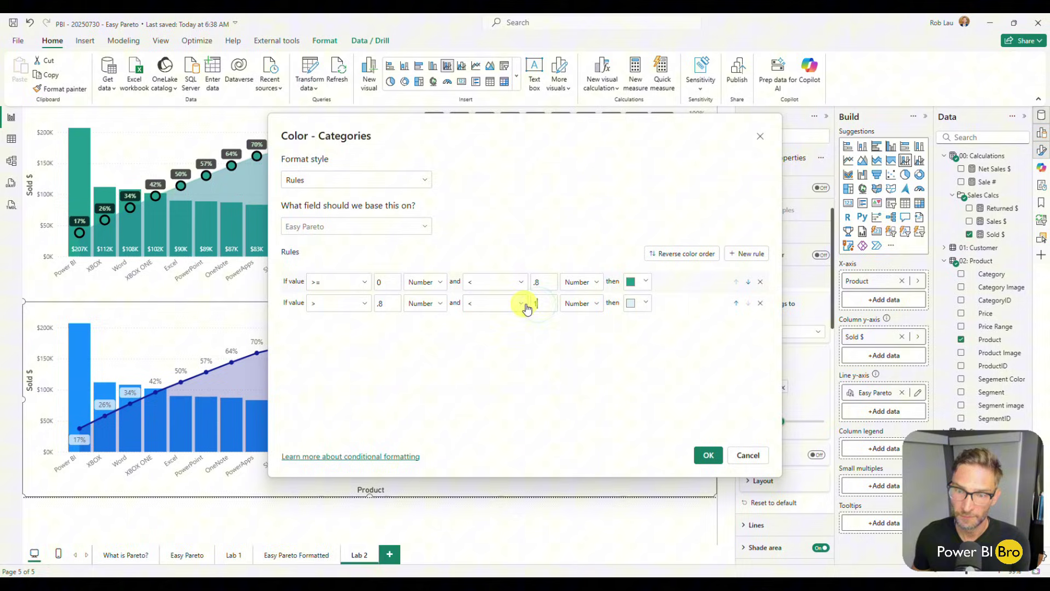
pyautogui.click(639, 300)
pyautogui.click(681, 160)
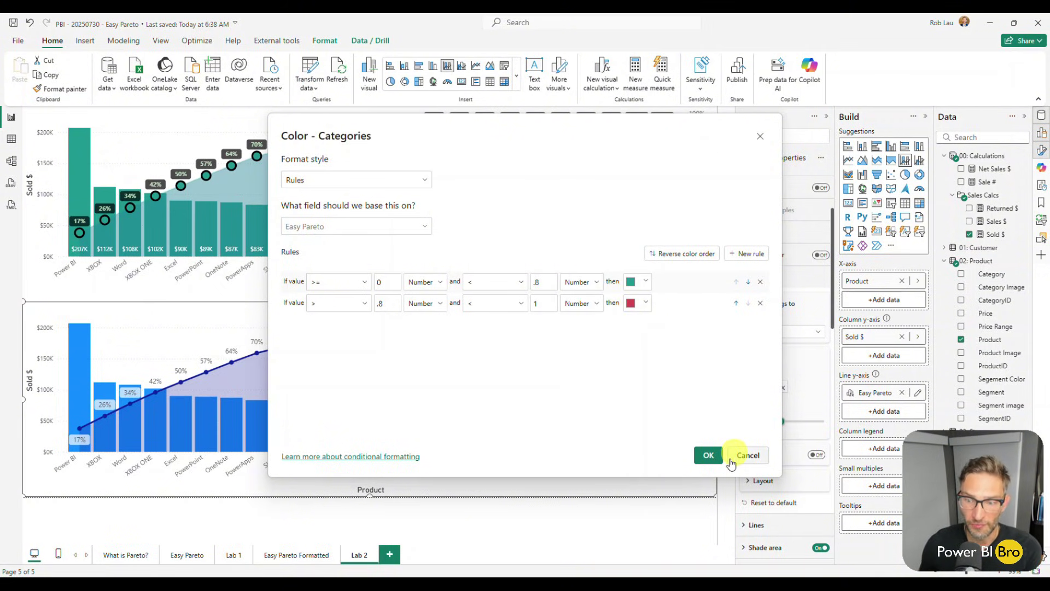
pyautogui.click(711, 456)
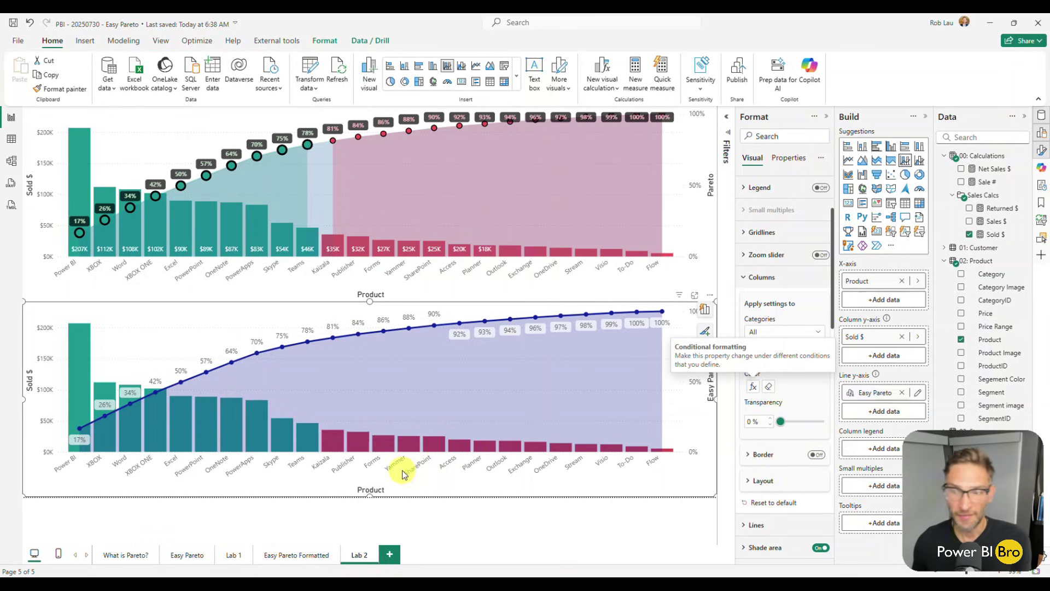
pyautogui.click(753, 386)
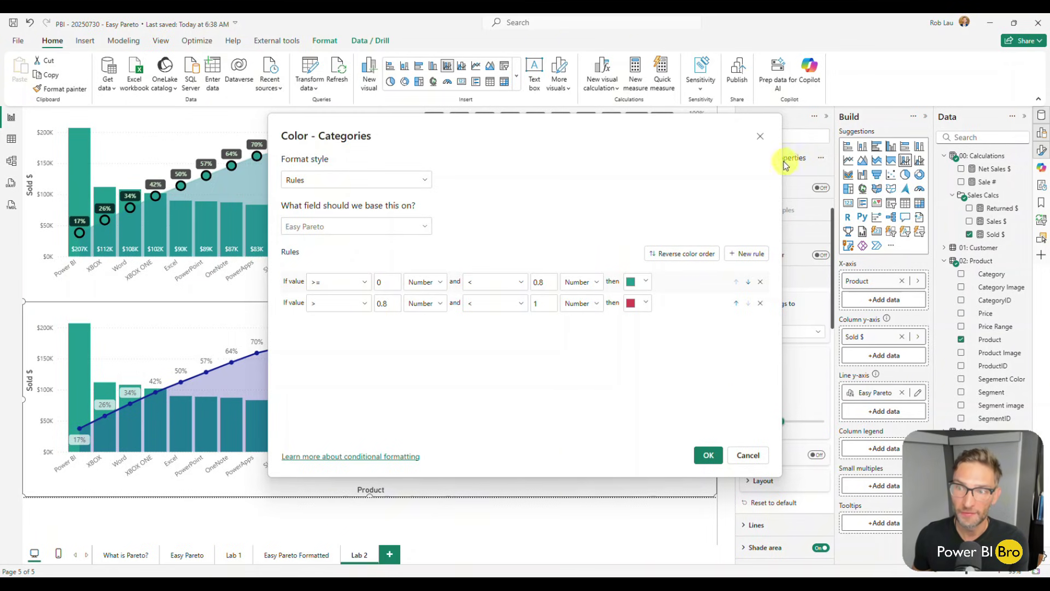
pyautogui.press('Return')
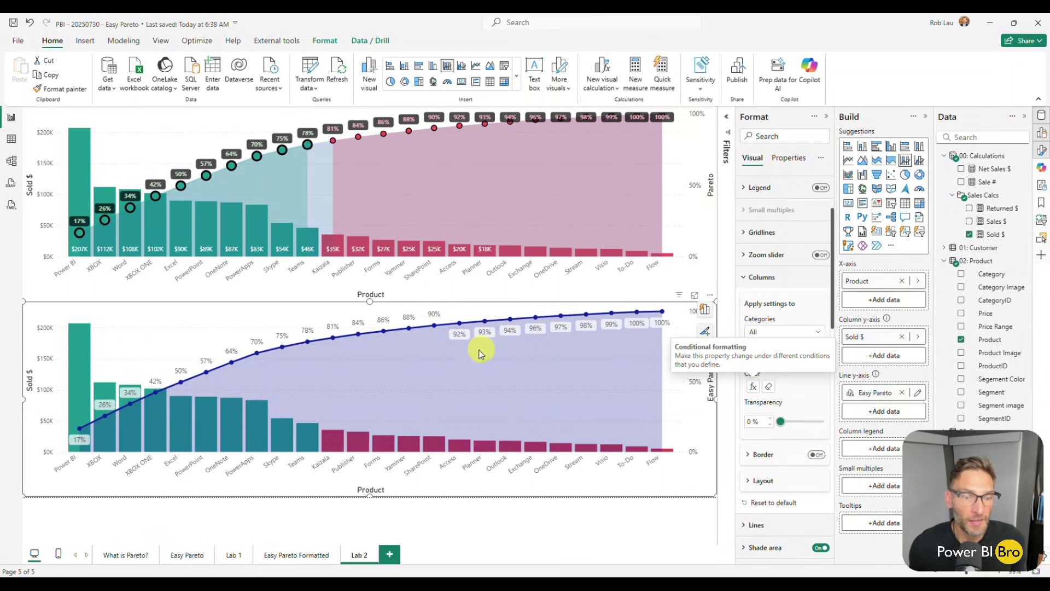
# Turn off the lower chart's Pareto line and its markers.
pyautogui.click(573, 530)
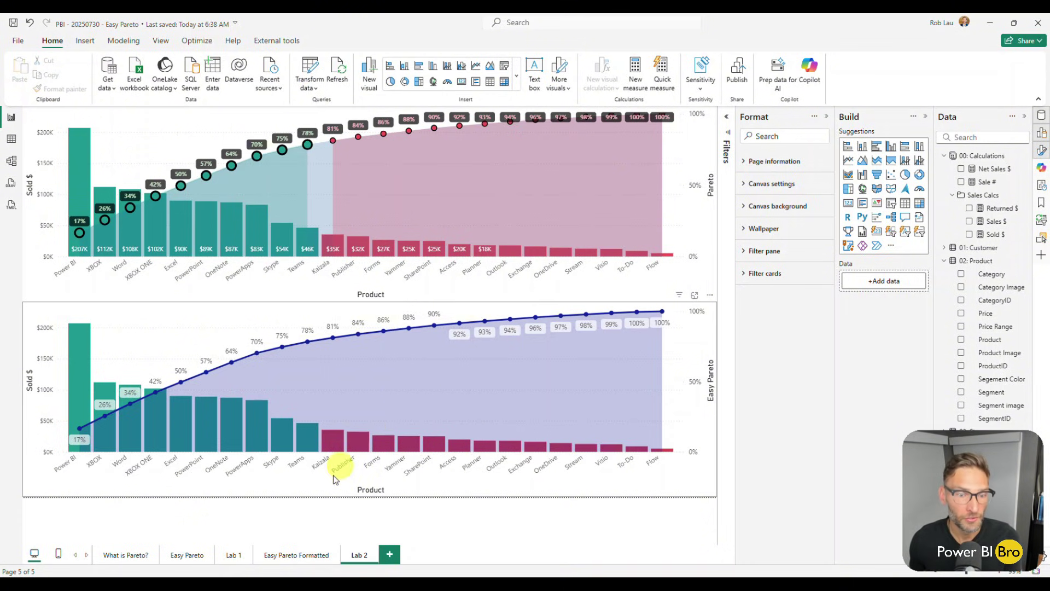
pyautogui.click(315, 488)
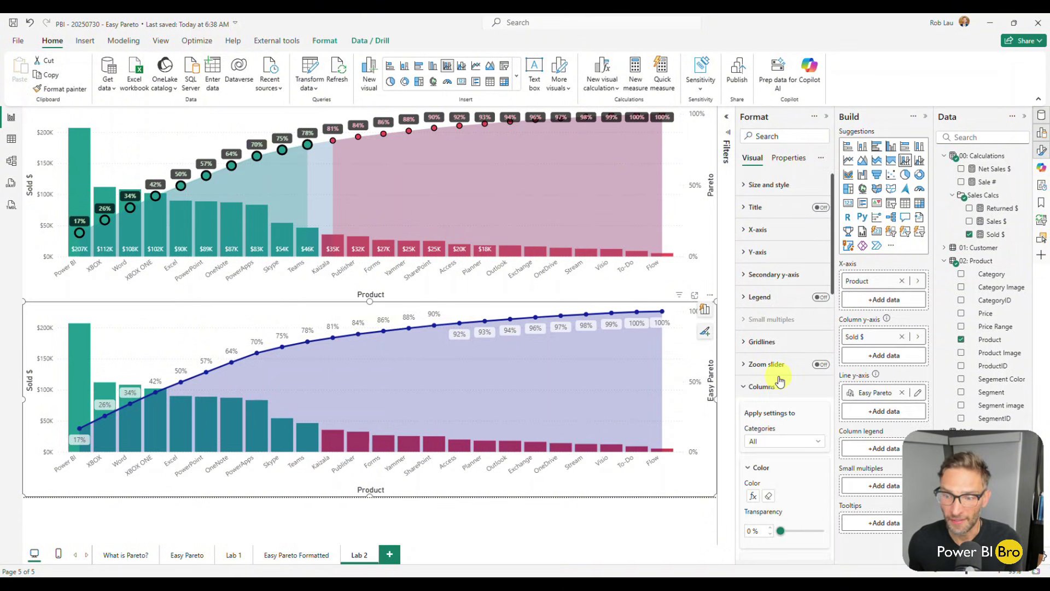
pyautogui.scroll(-2, 786, 383)
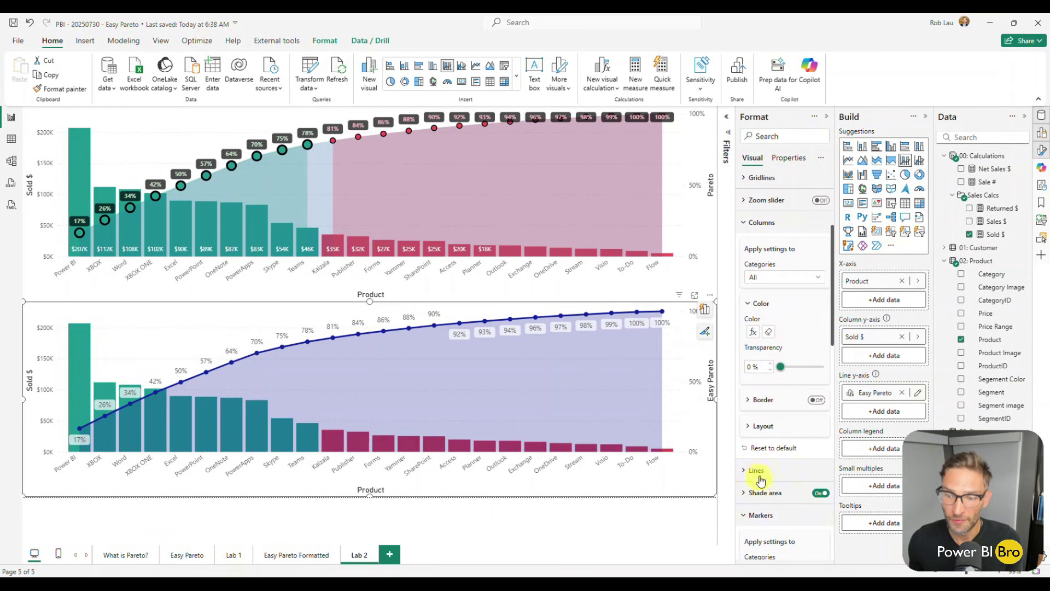
pyautogui.click(758, 474)
pyautogui.scroll(-2, 781, 456)
pyautogui.scroll(-2, 801, 394)
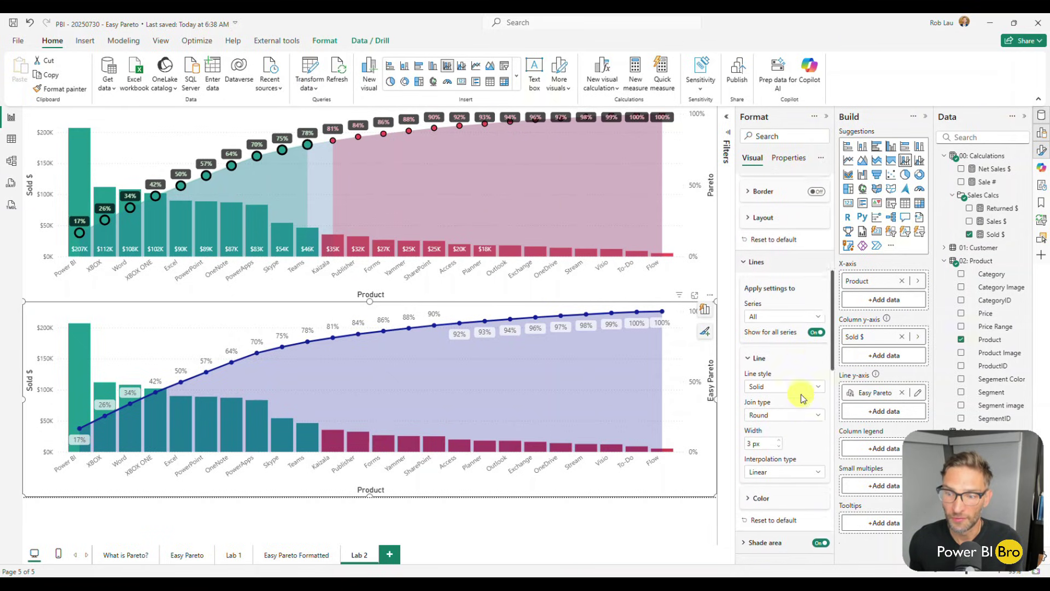
pyautogui.click(815, 322)
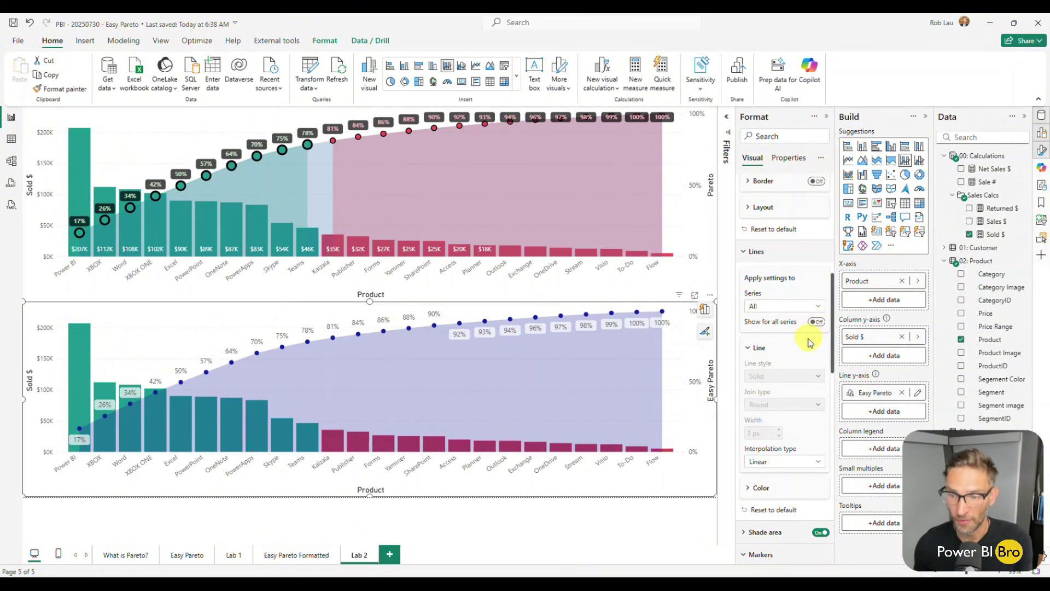
pyautogui.scroll(-3, 814, 328)
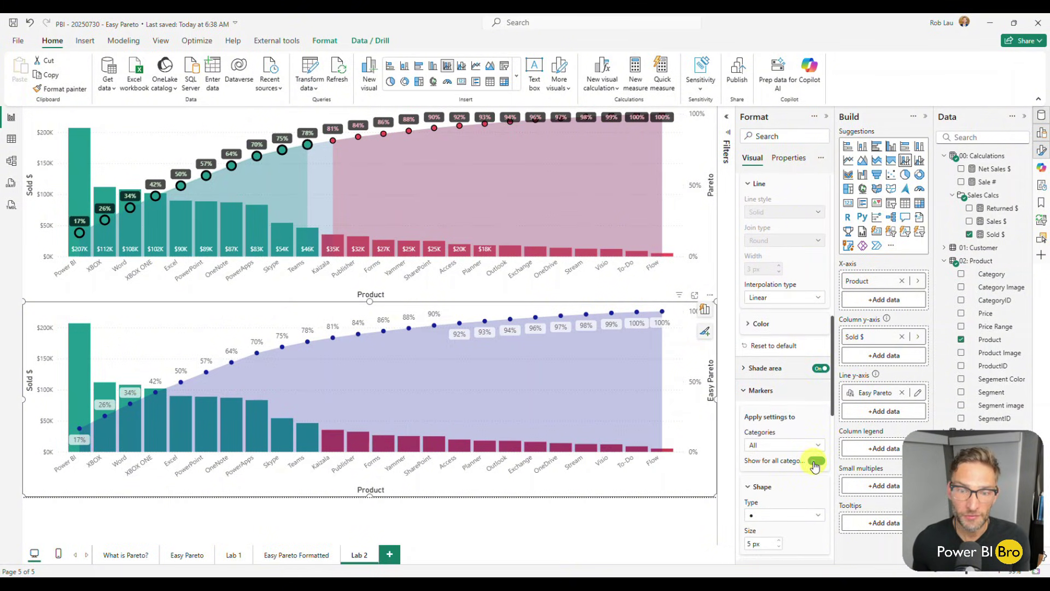
pyautogui.click(815, 461)
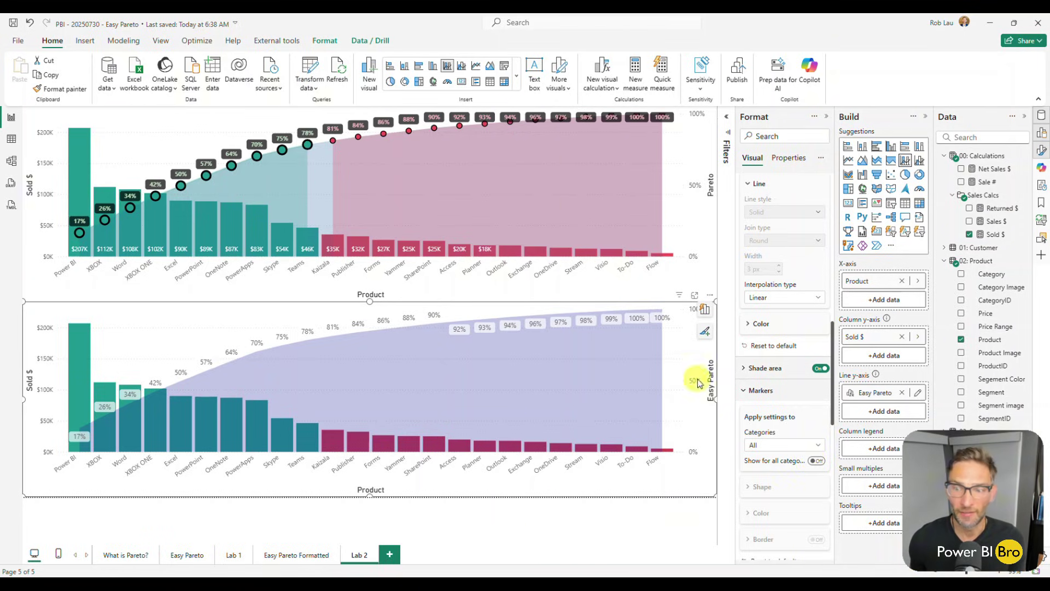
# Reopen the Lines section and reveal its Color settings.
pyautogui.scroll(-4, 801, 383)
pyautogui.scroll(-5, 798, 399)
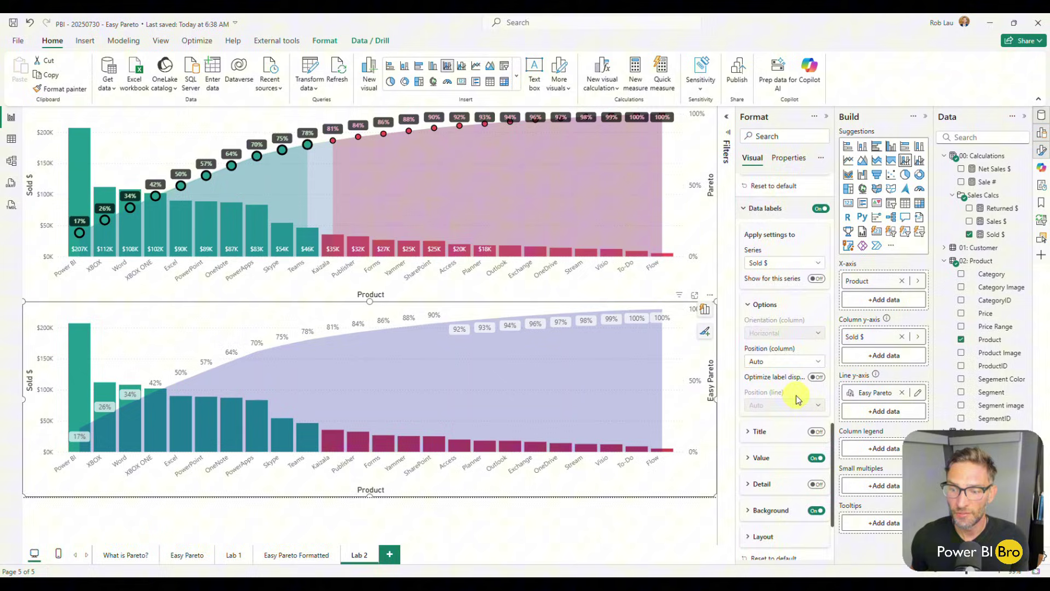
pyautogui.scroll(3, 788, 383)
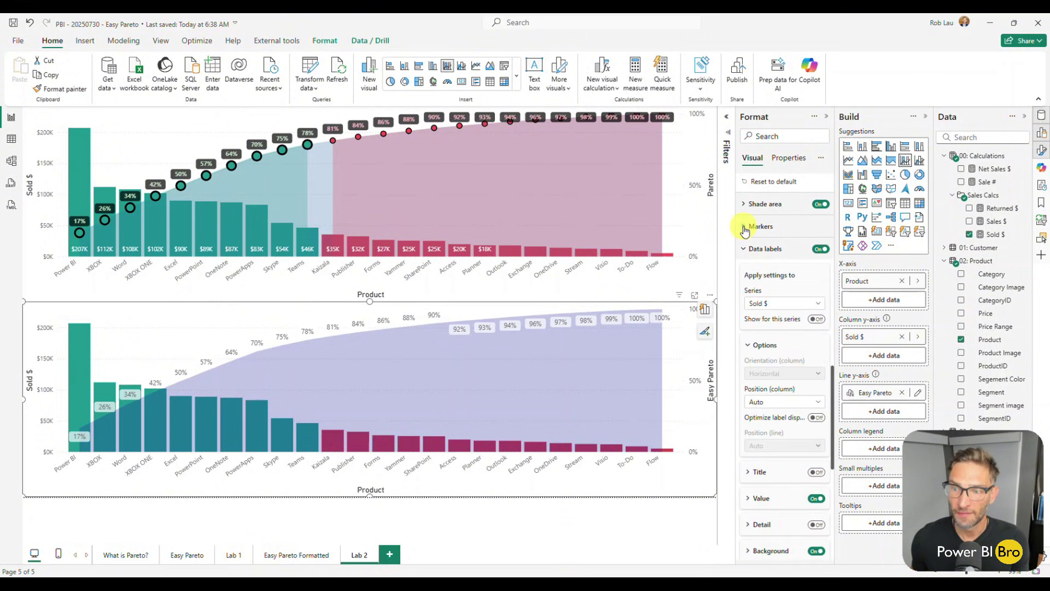
pyautogui.scroll(4, 742, 203)
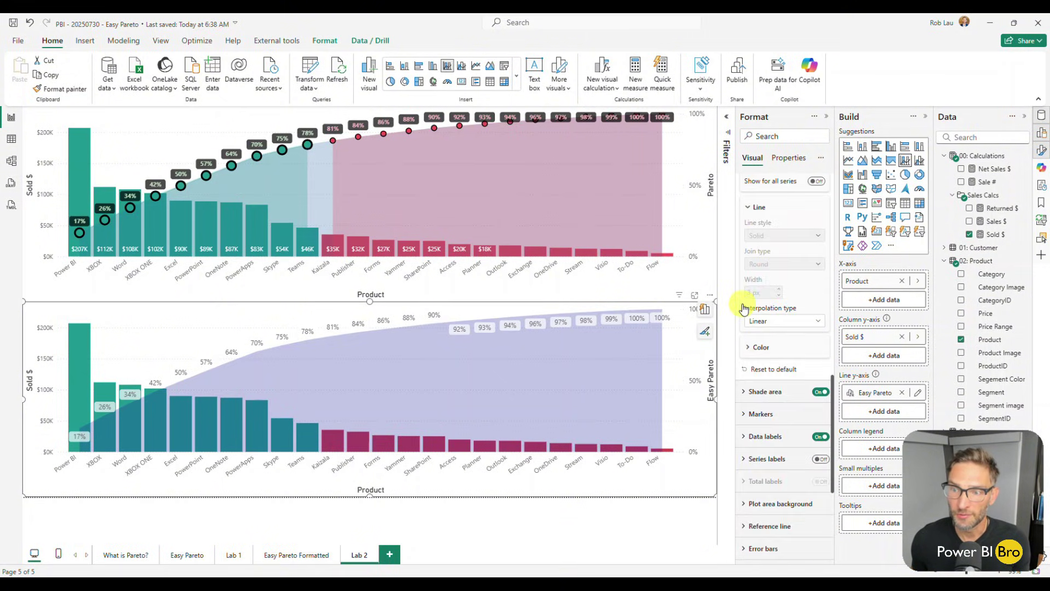
pyautogui.scroll(3, 768, 309)
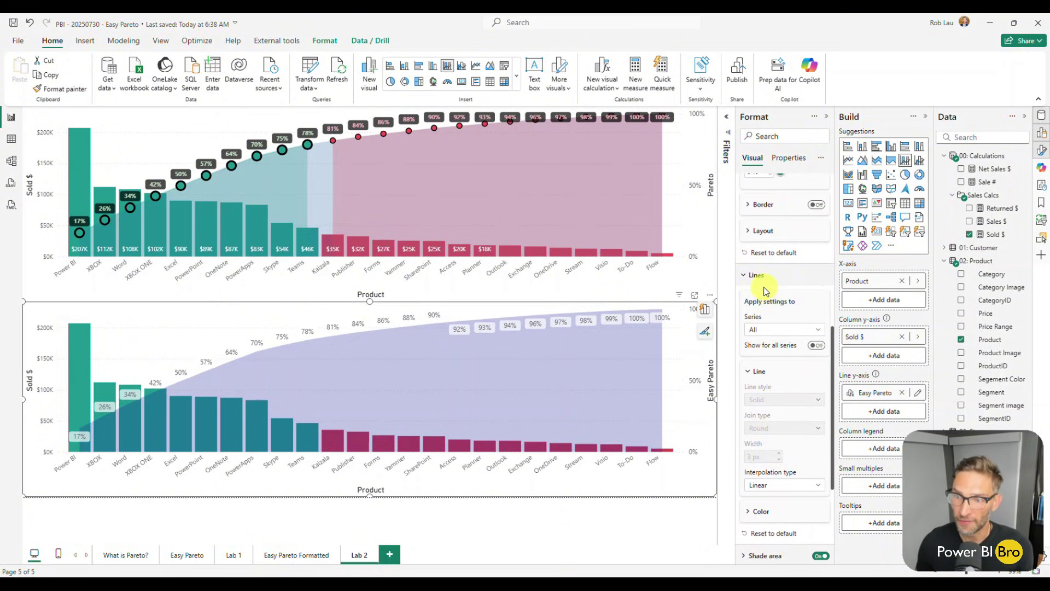
pyautogui.click(755, 276)
pyautogui.click(756, 367)
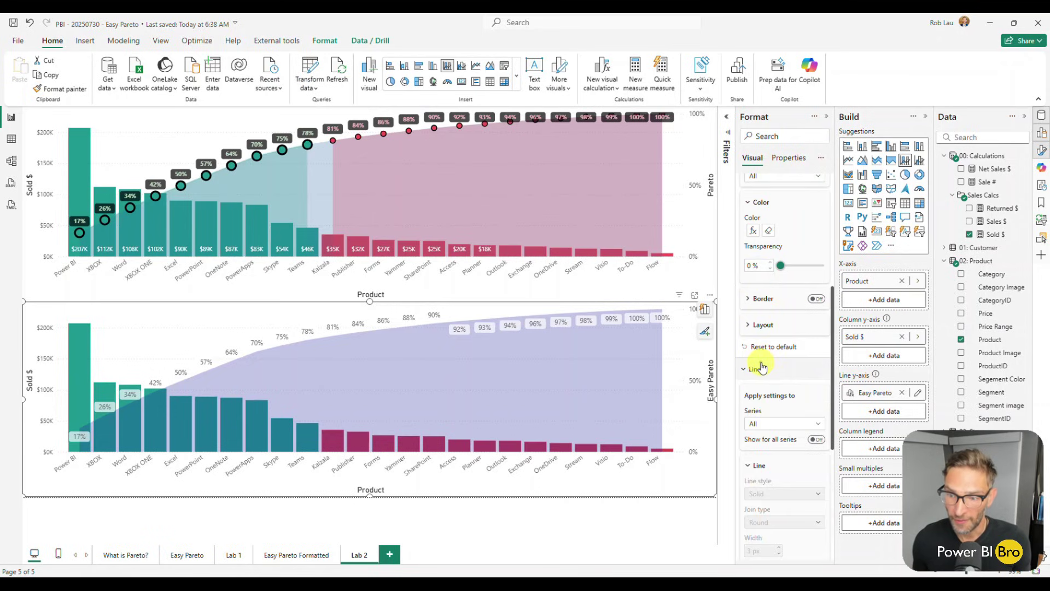
pyautogui.scroll(-1, 759, 368)
pyautogui.scroll(-4, 760, 414)
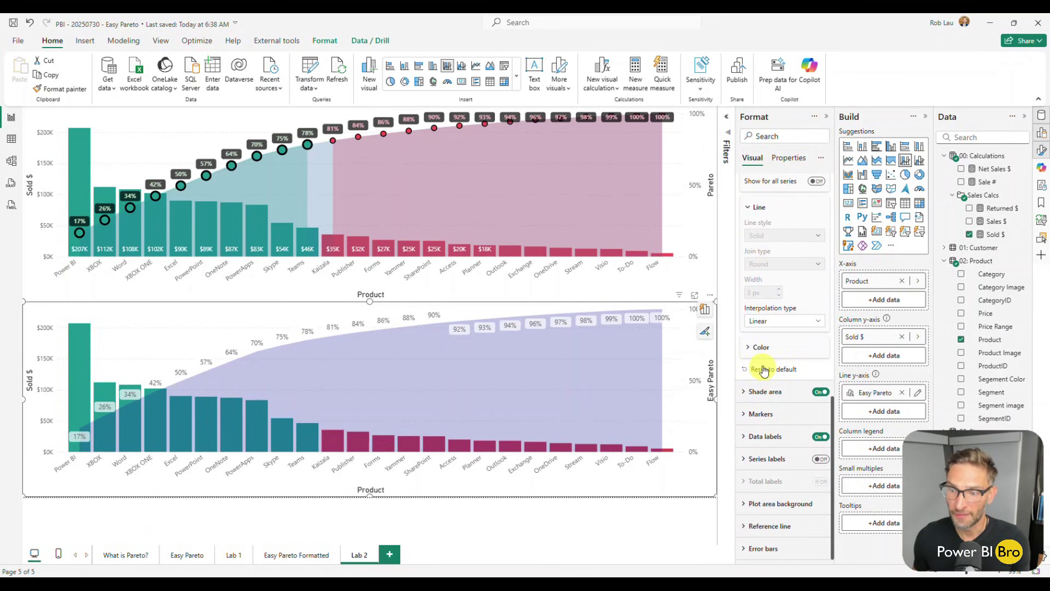
pyautogui.click(761, 346)
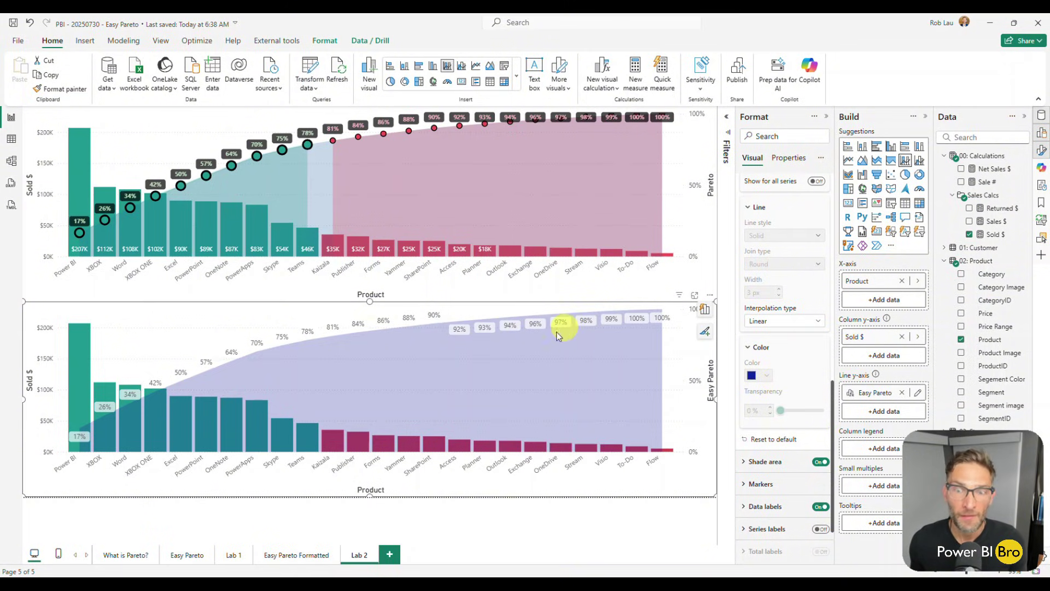
# Create a Greenline calculation returning Easy Pareto values up to 0.8, otherwise BLANK().
pyautogui.click(107, 300)
pyautogui.click(598, 84)
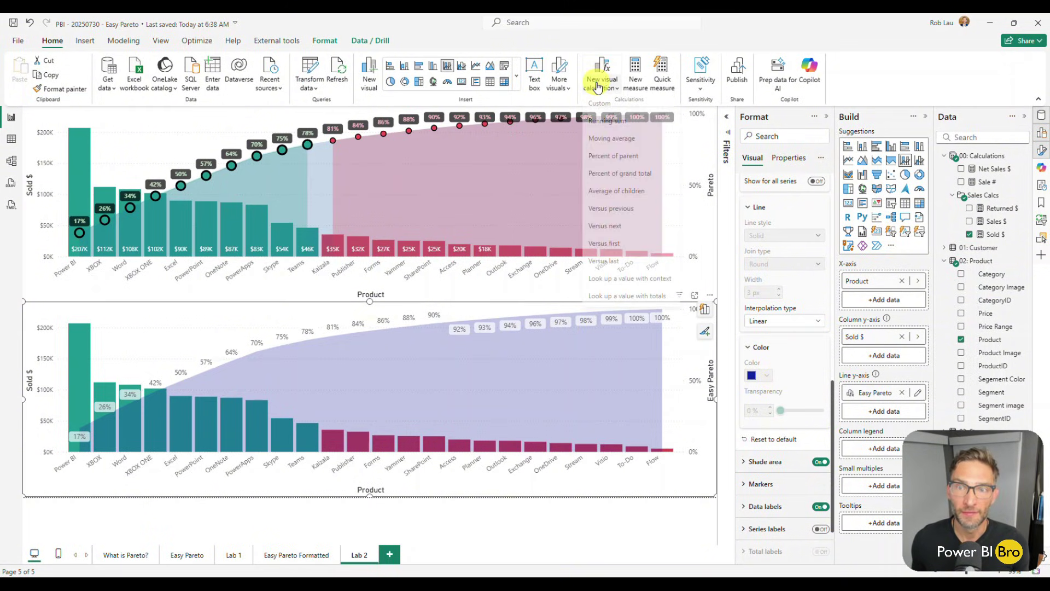
pyautogui.click(600, 102)
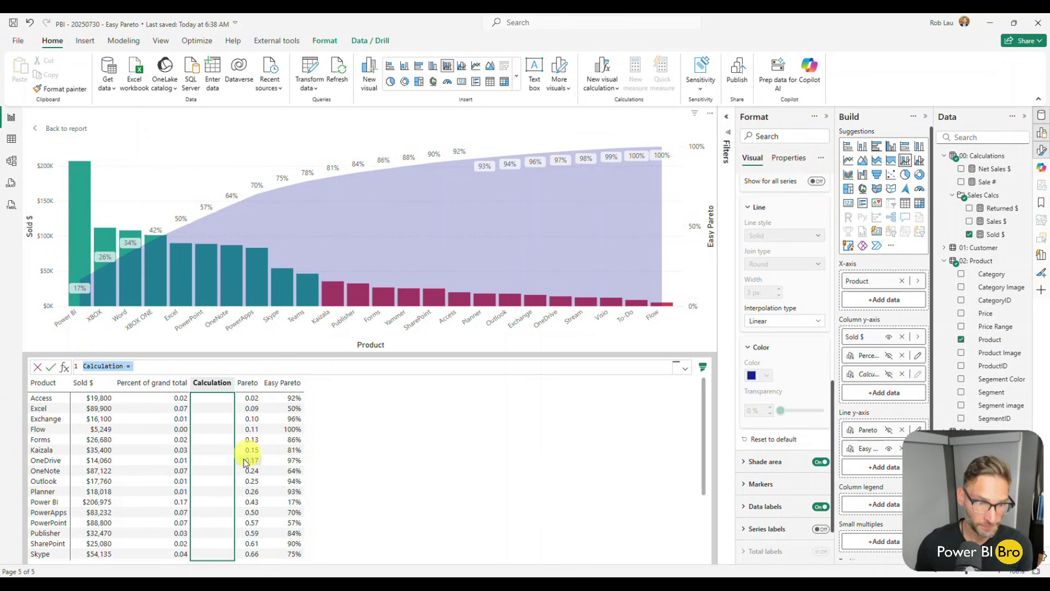
pyautogui.moveTo(154, 364); pyautogui.dragTo(91, 362)
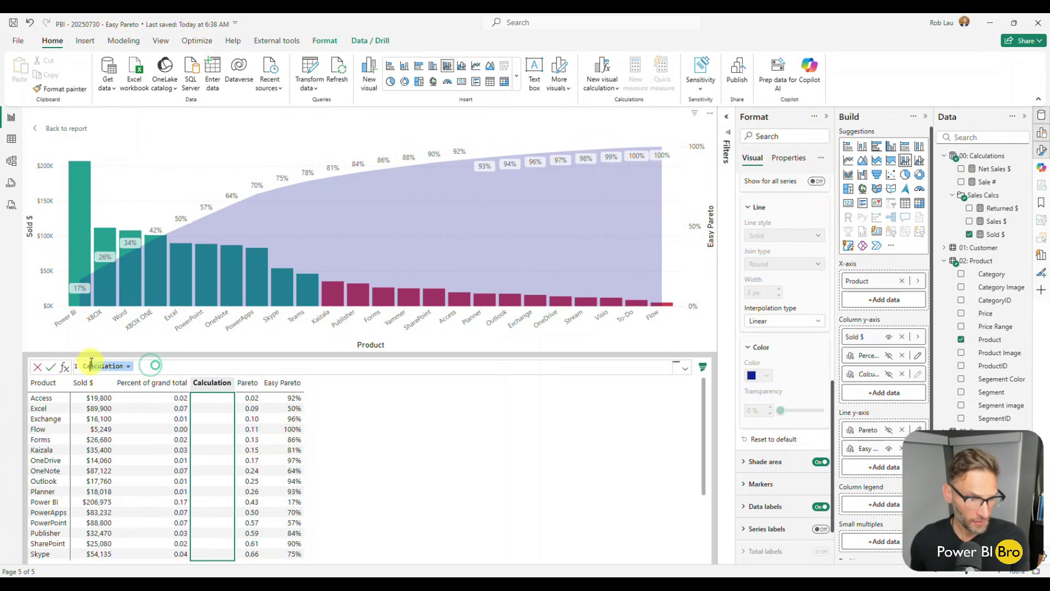
pyautogui.write('ca')
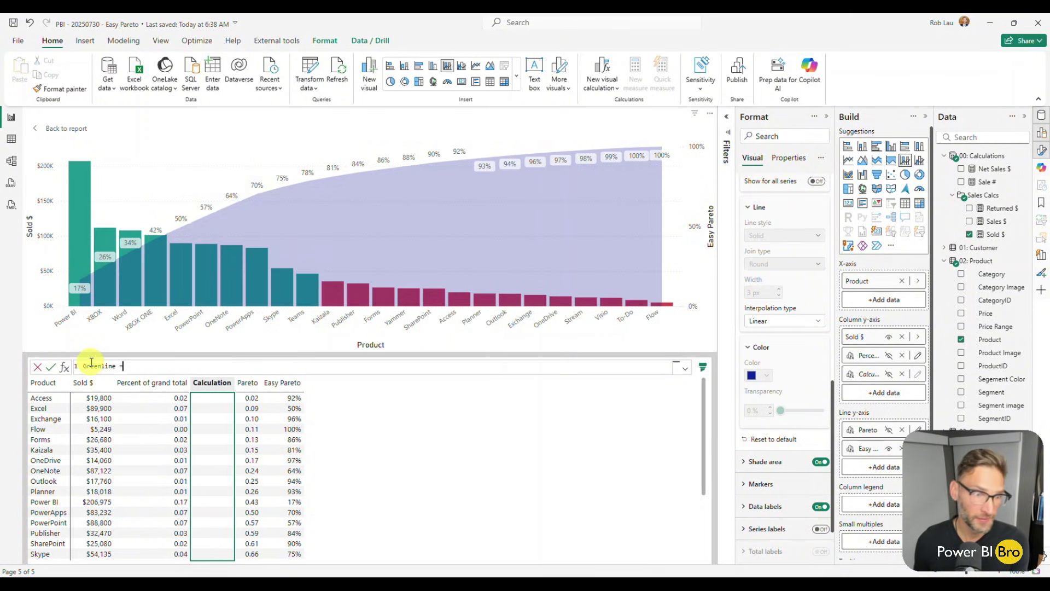
pyautogui.write('IF(')
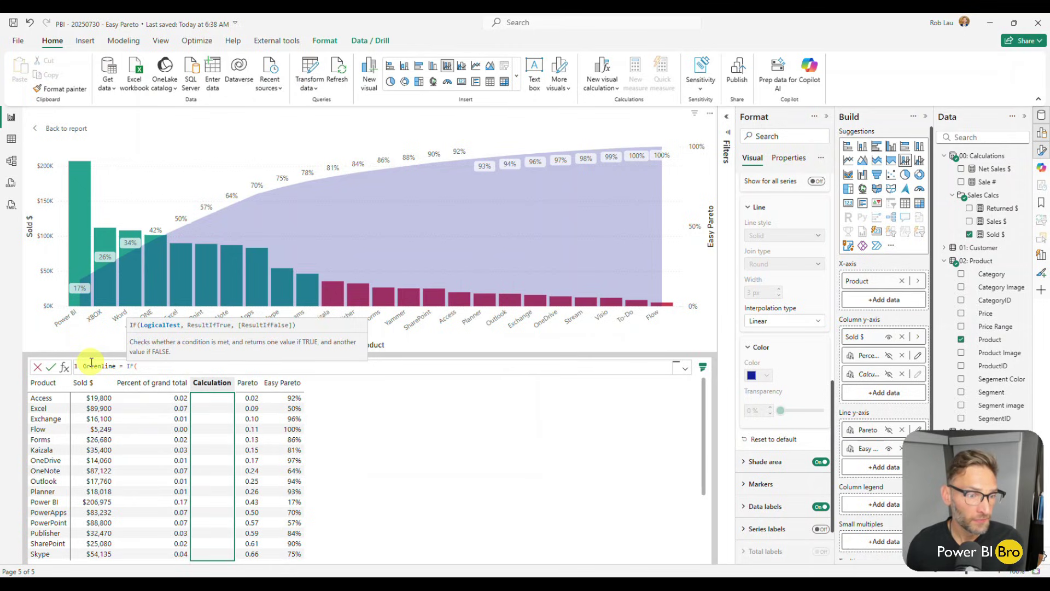
pyautogui.write('[Easy Pareto]')
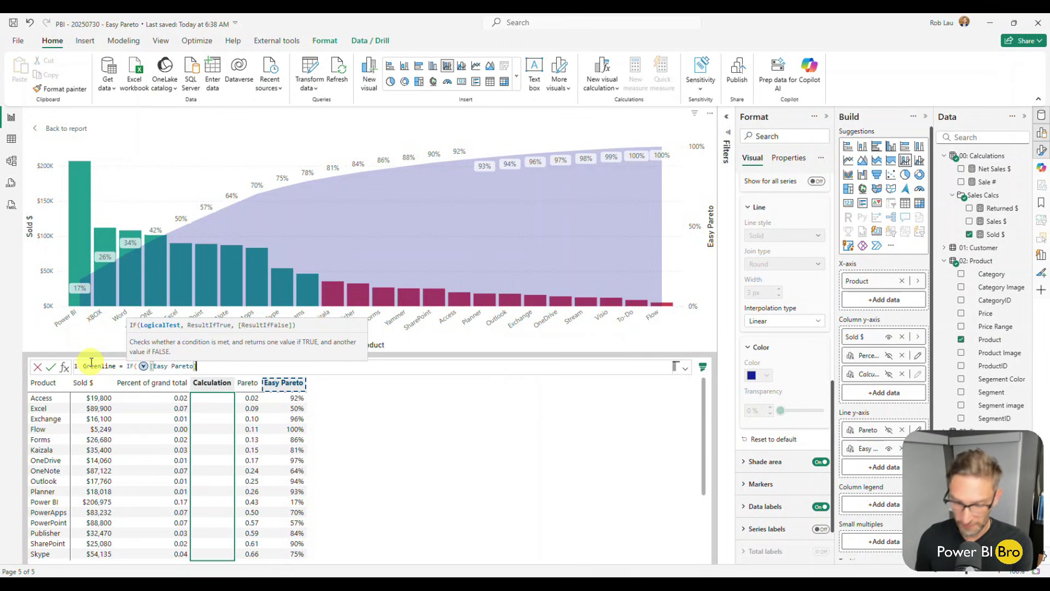
pyautogui.write('<=')
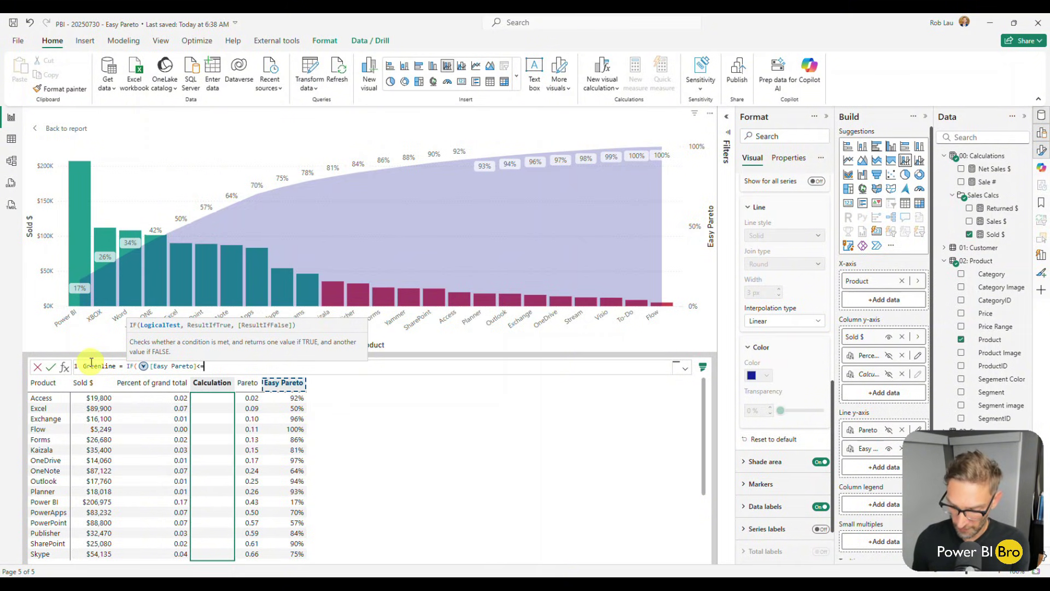
pyautogui.write('.9')
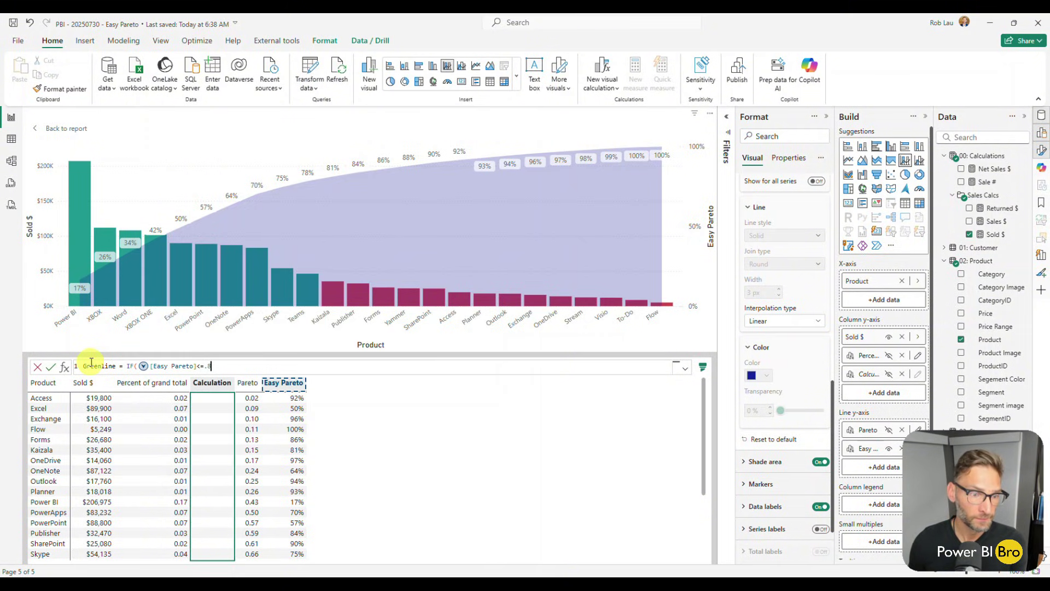
pyautogui.write(', [Easy Pareto]')
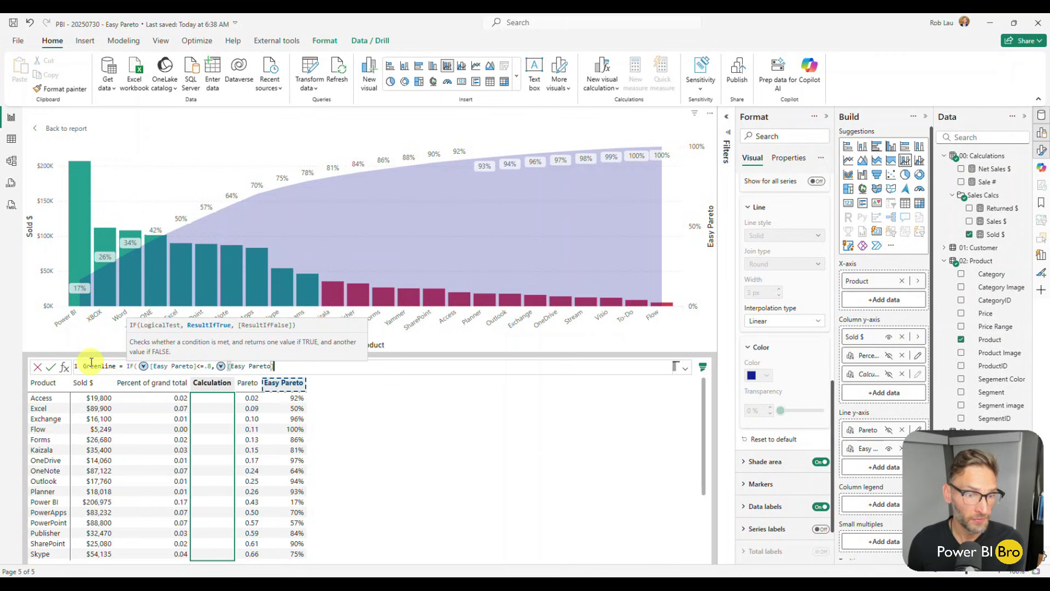
pyautogui.write('BLANK())')
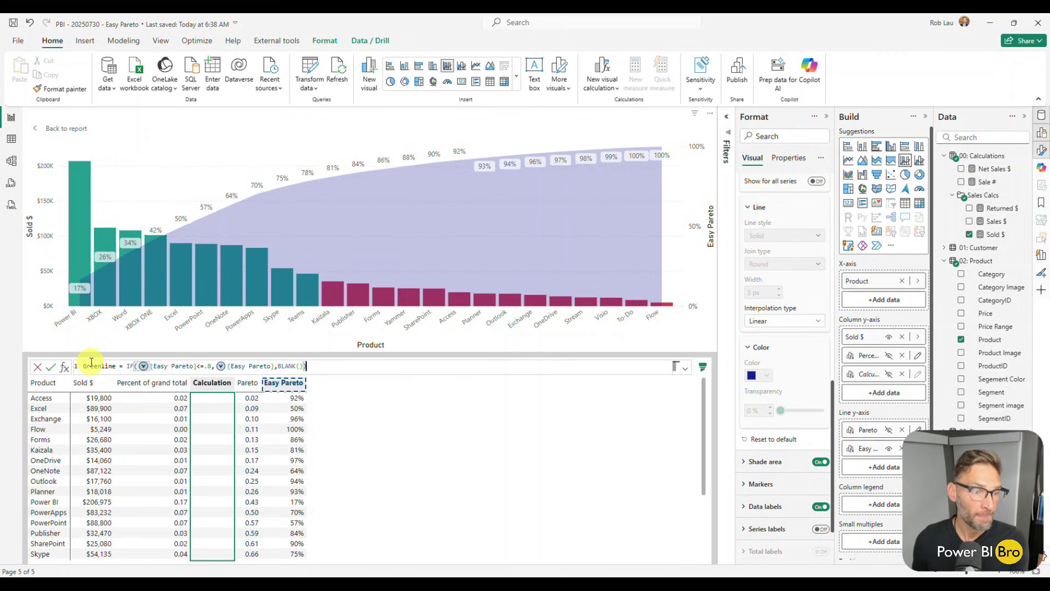
pyautogui.press('Return')
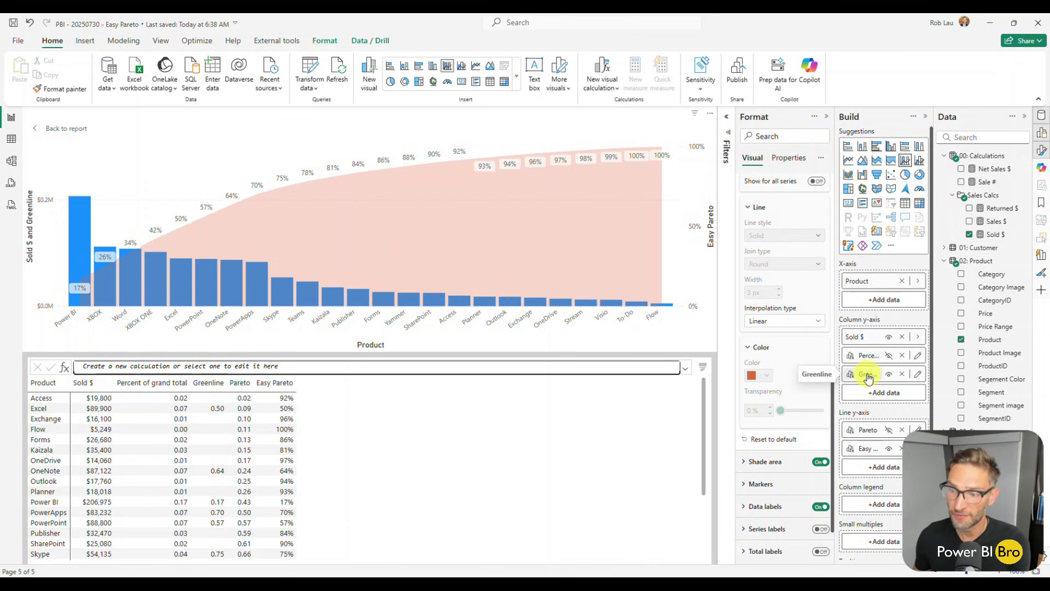
# Move Greenline from the columns to the line y-axis.
pyautogui.moveTo(867, 377); pyautogui.dragTo(875, 467)
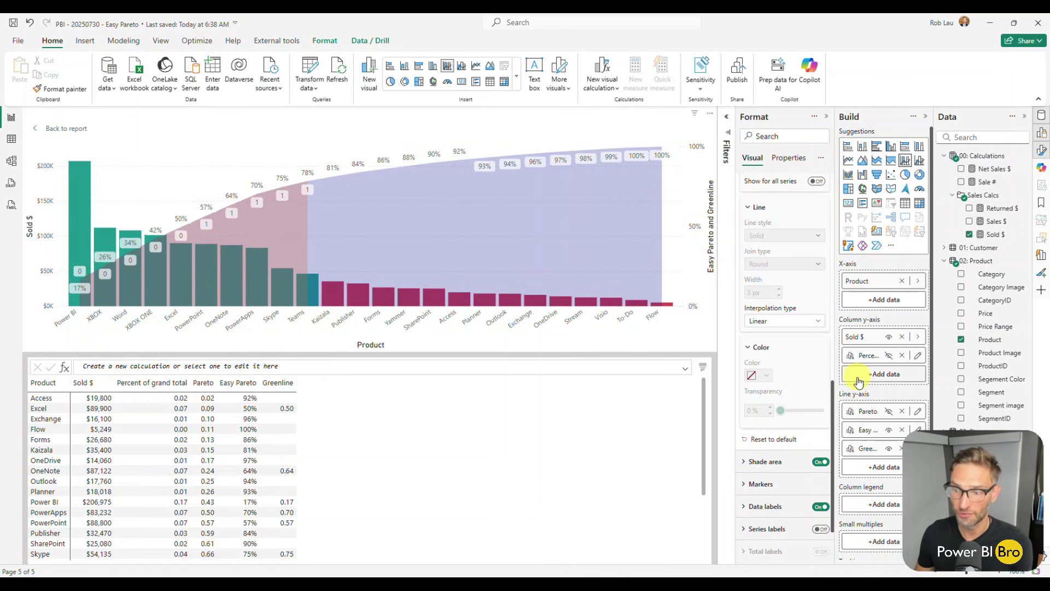
pyautogui.scroll(-1, 856, 383)
pyautogui.click(320, 372)
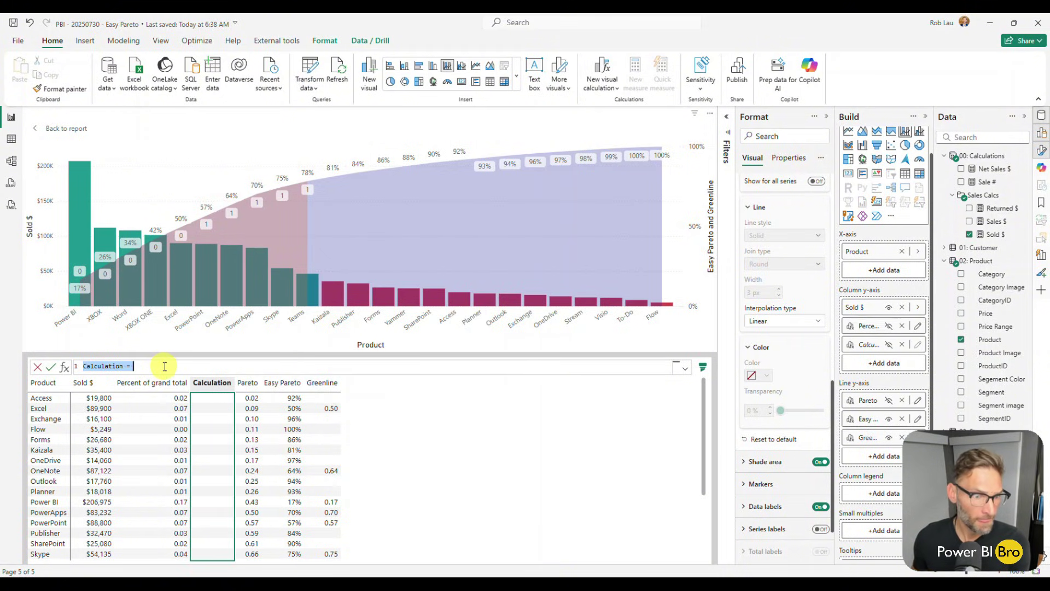
# Rename the calculation Redline and start its formula IF([Easy Pareto]>.8,[Easy Pareto].
pyautogui.write('Redline')
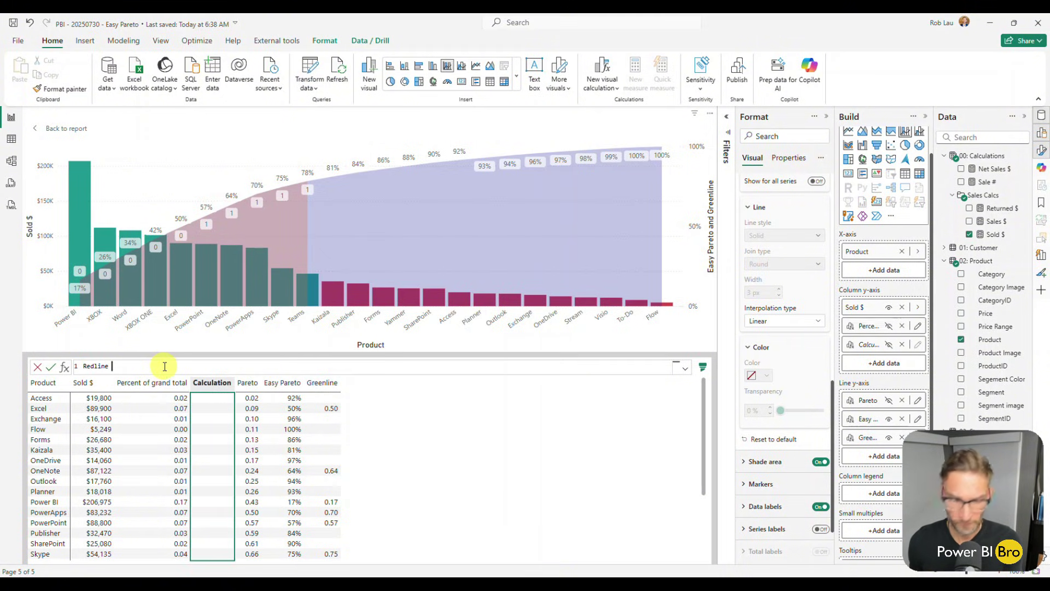
pyautogui.write('if')
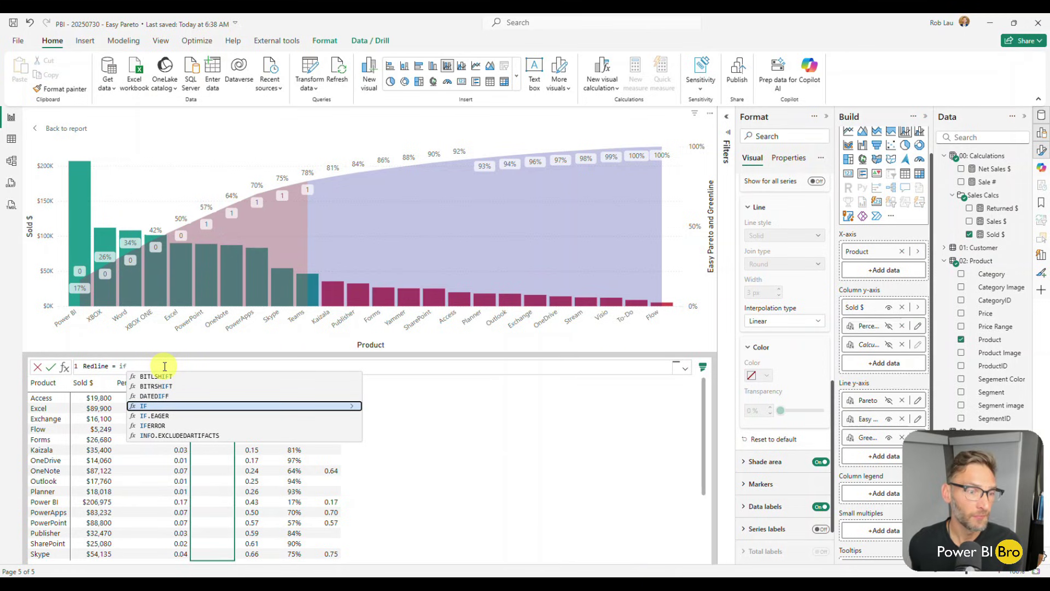
pyautogui.press('Tab')
pyautogui.write('[e')
pyautogui.press('Tab')
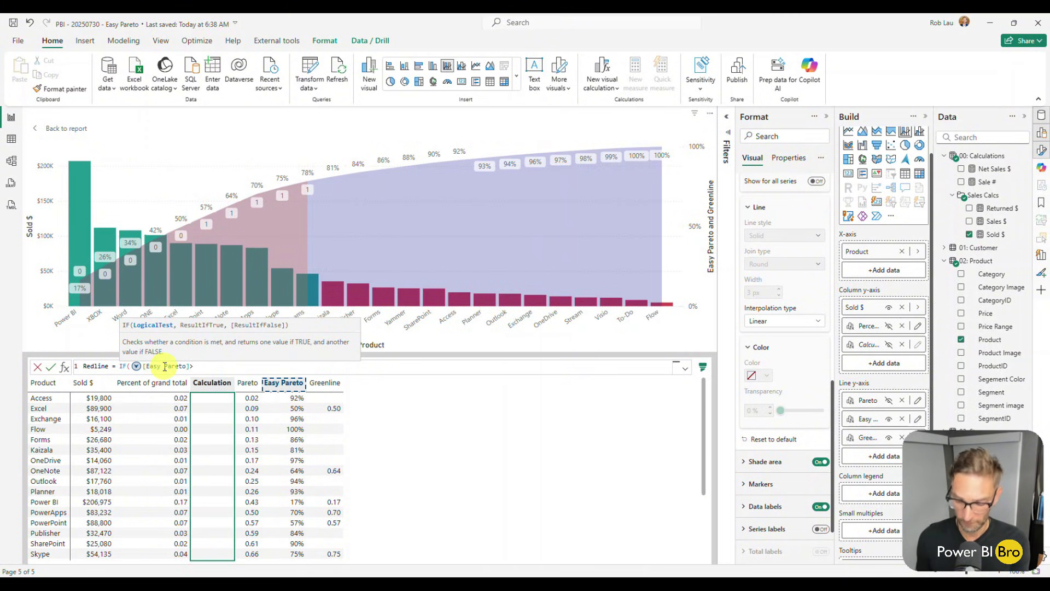
pyautogui.write('>.')
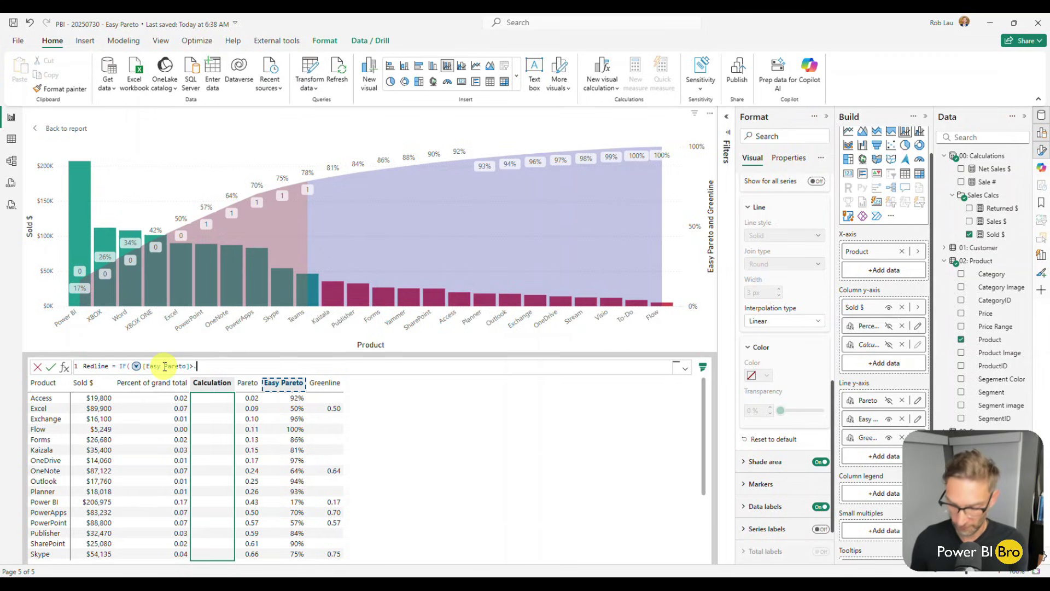
pyautogui.write('8')
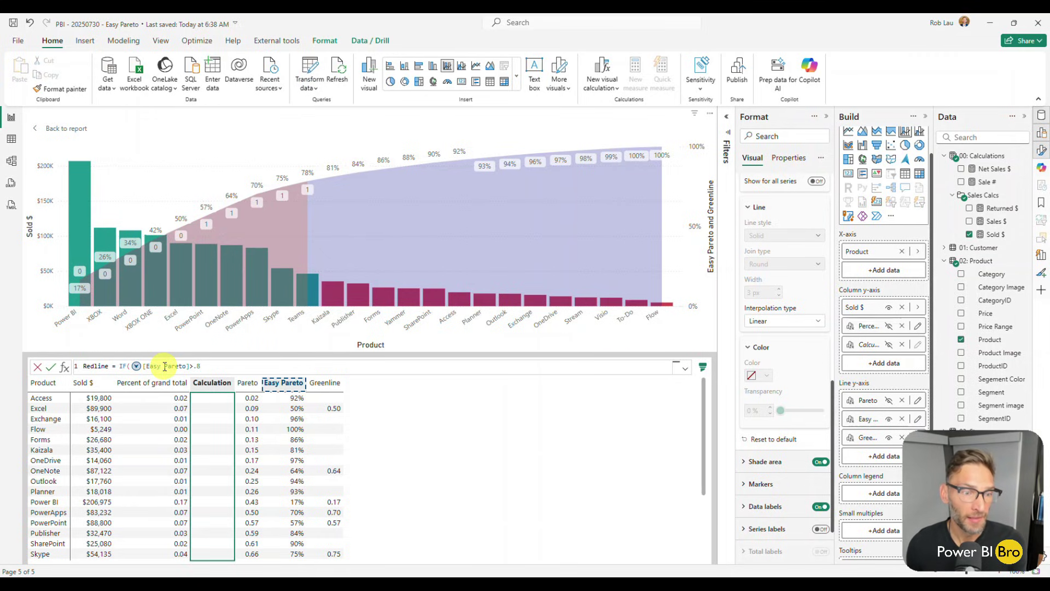
pyautogui.write(',eas')
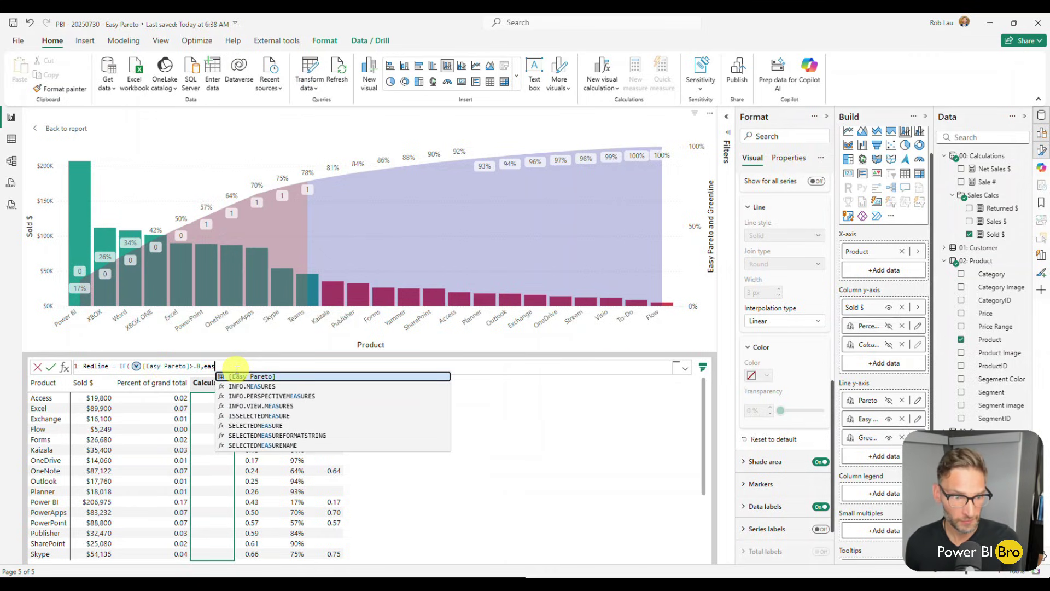
pyautogui.press('Tab')
# Finish the formula with BLANK(), commit it, and move Redline from Column y-axis to Line y-axis.
pyautogui.write(',')
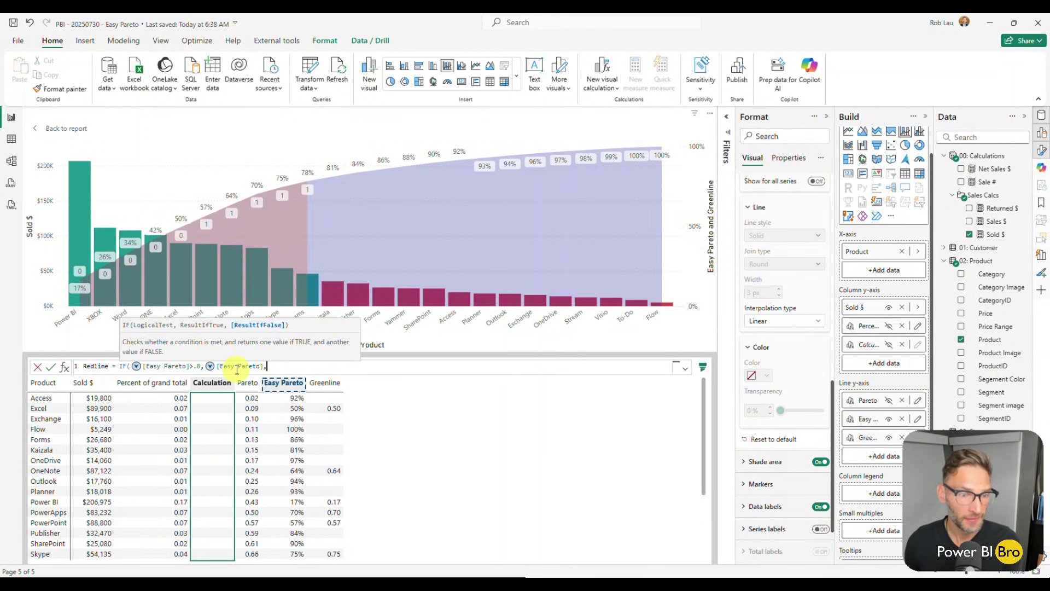
pyautogui.write('ba')
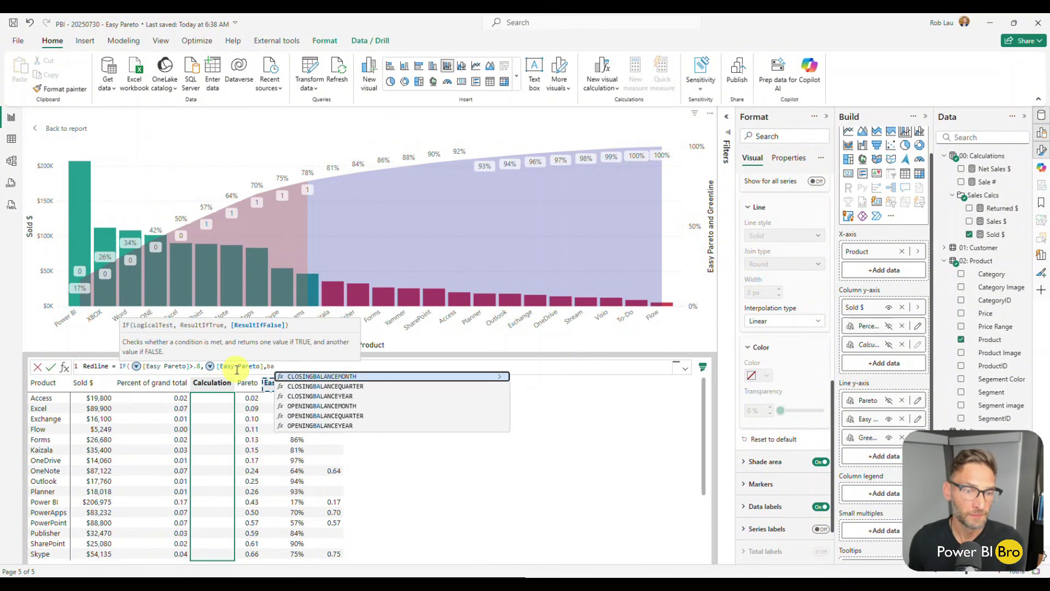
pyautogui.press('BackSpace')
pyautogui.write('l')
pyautogui.press('Tab')
pyautogui.write('))')
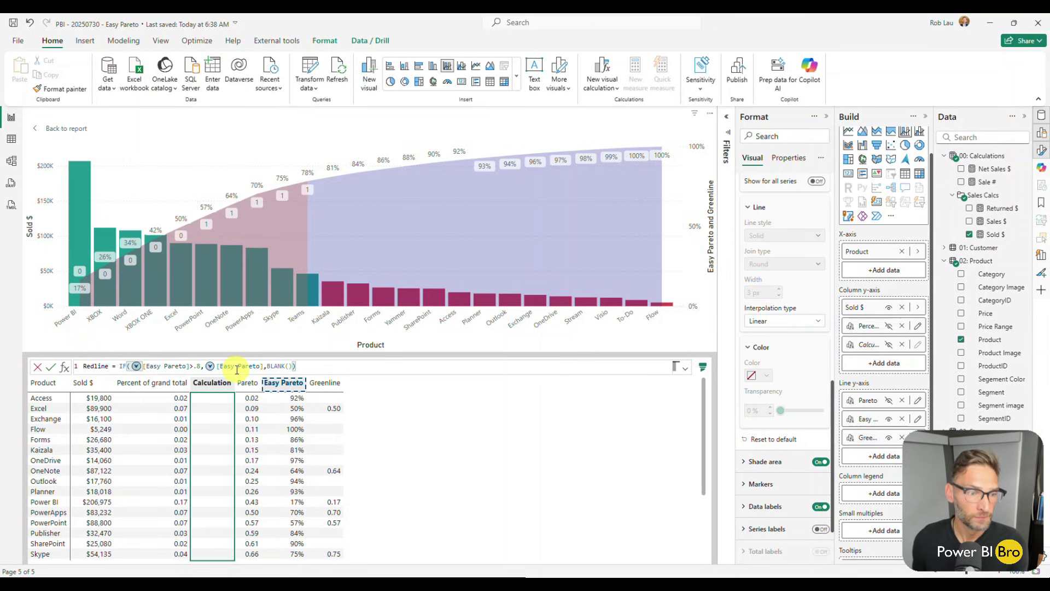
pyautogui.press('Return')
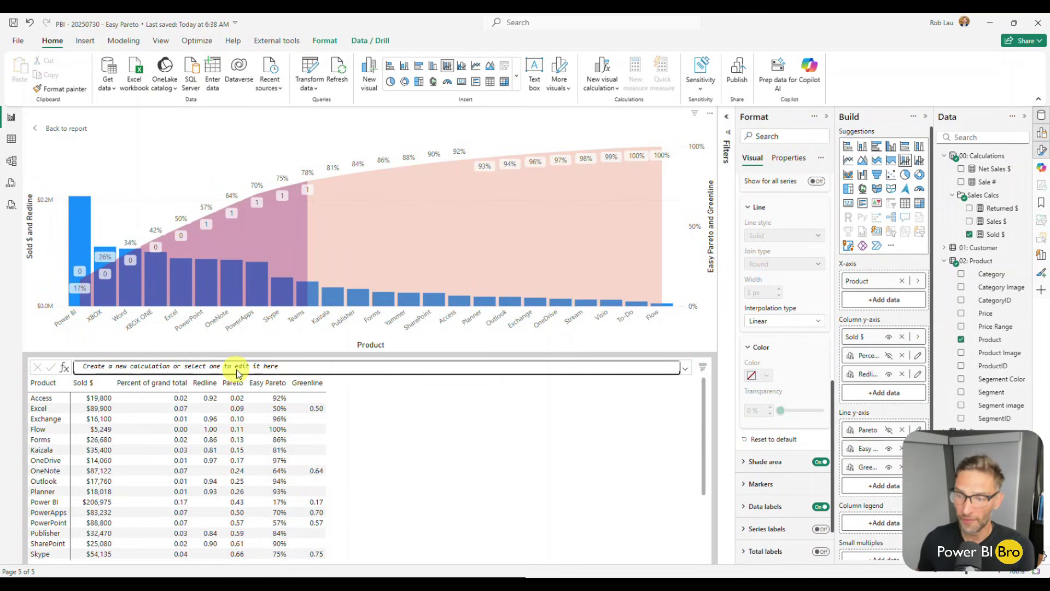
pyautogui.moveTo(866, 373); pyautogui.dragTo(868, 491)
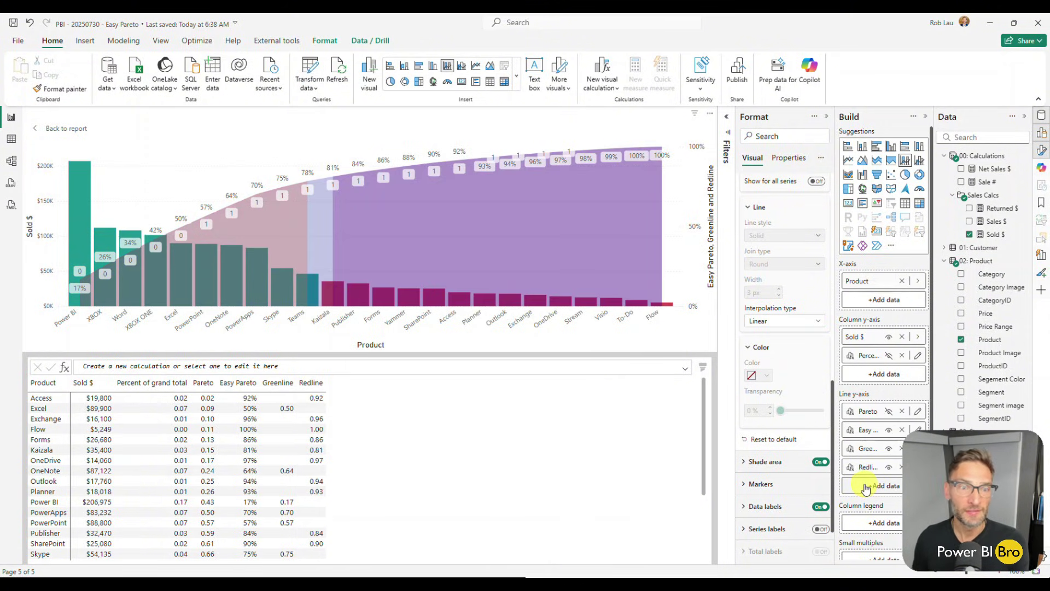
# Return to the report page and select the lower Pareto chart.
pyautogui.click(64, 130)
pyautogui.click(457, 404)
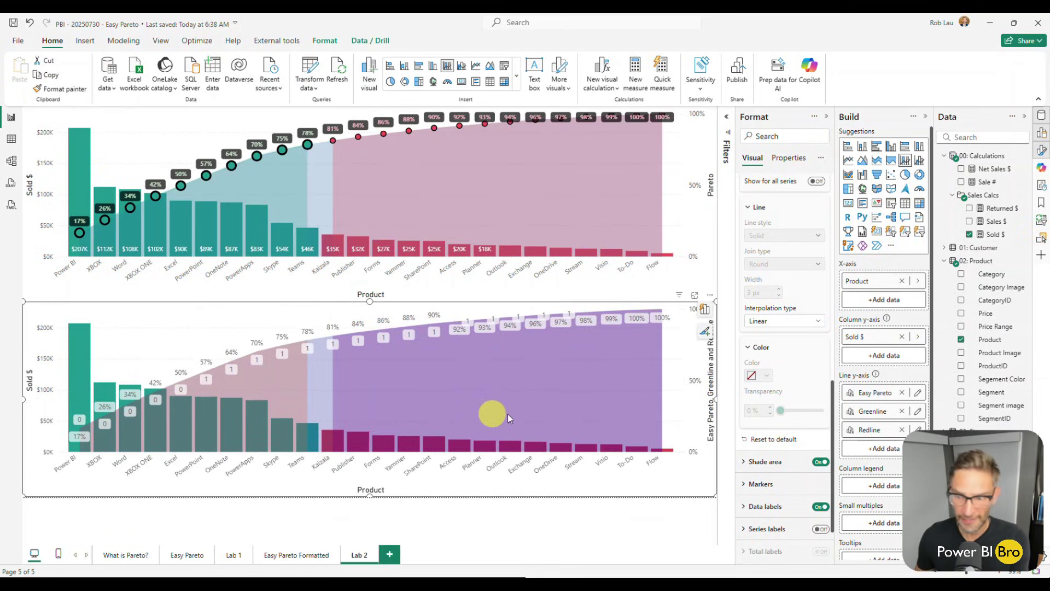
pyautogui.scroll(-1, 872, 391)
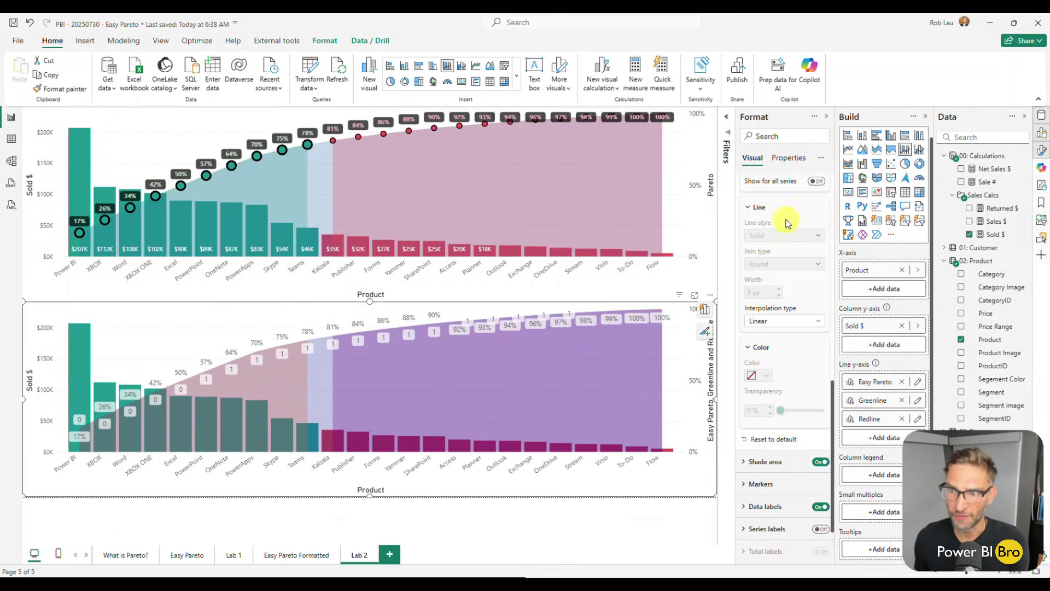
pyautogui.scroll(2, 786, 222)
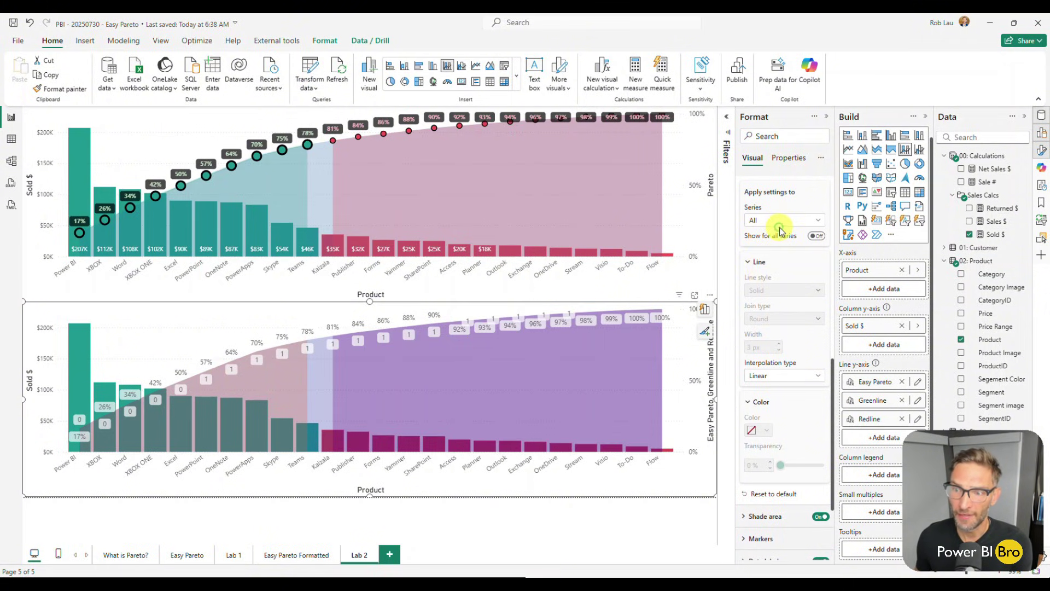
# Set the Lines series to Greenline and review its color and style settings.
pyautogui.click(779, 225)
pyautogui.click(777, 258)
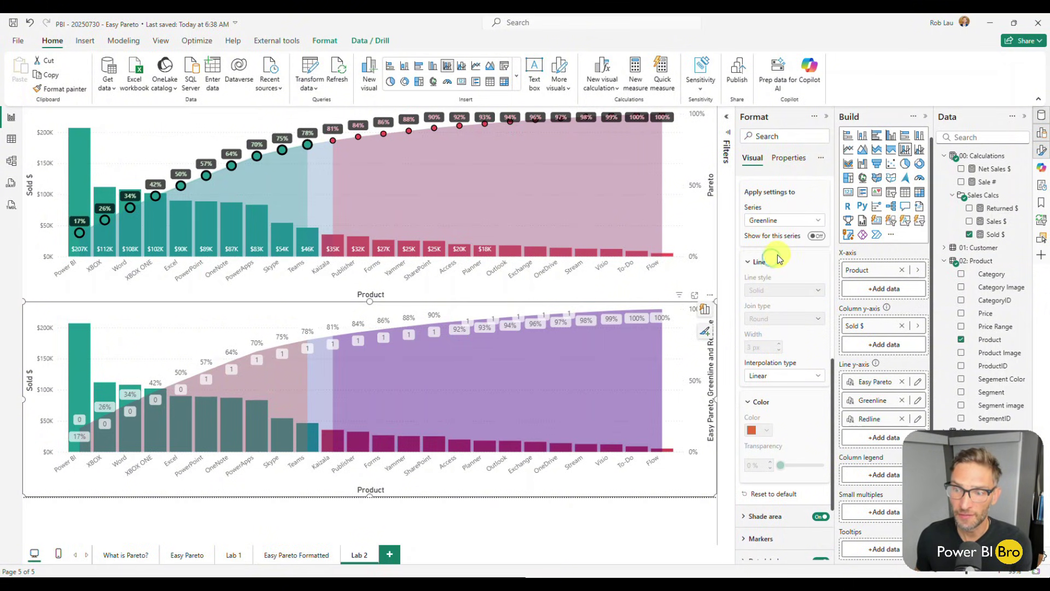
pyautogui.click(761, 430)
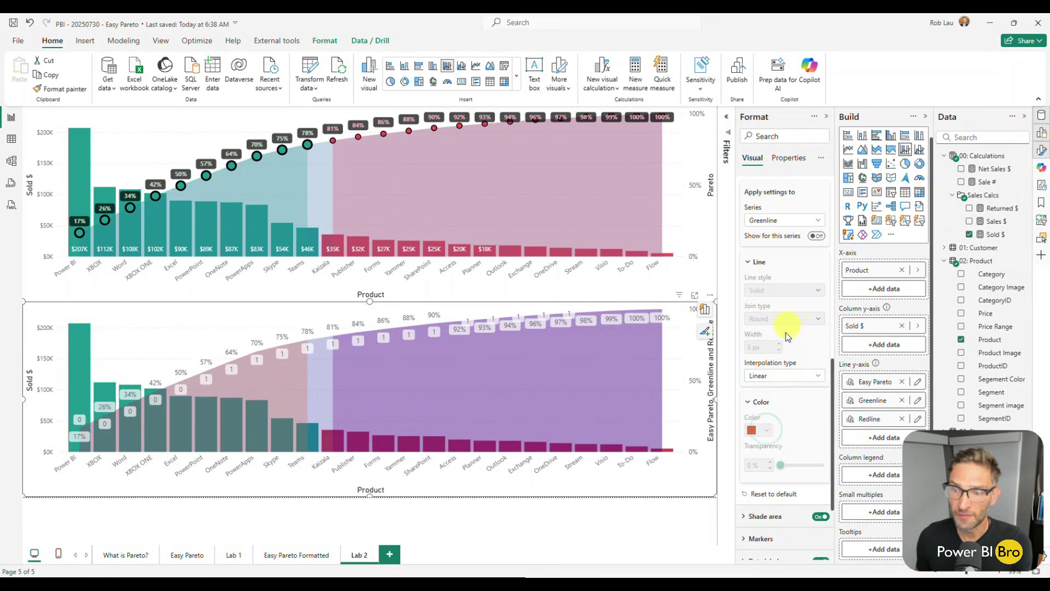
pyautogui.click(757, 402)
pyautogui.scroll(1, 788, 364)
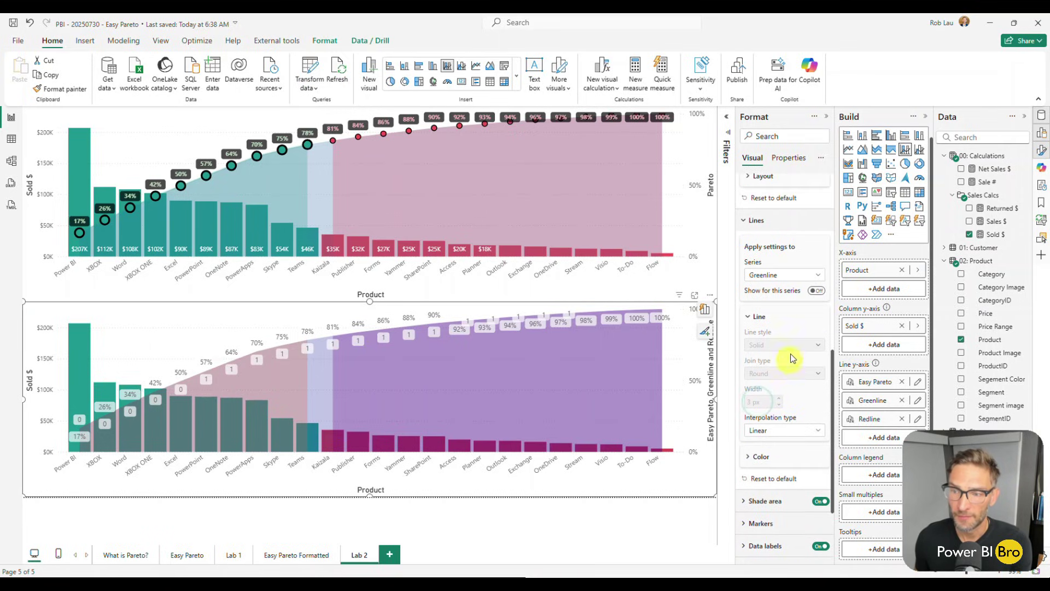
pyautogui.scroll(1, 790, 356)
pyautogui.click(758, 372)
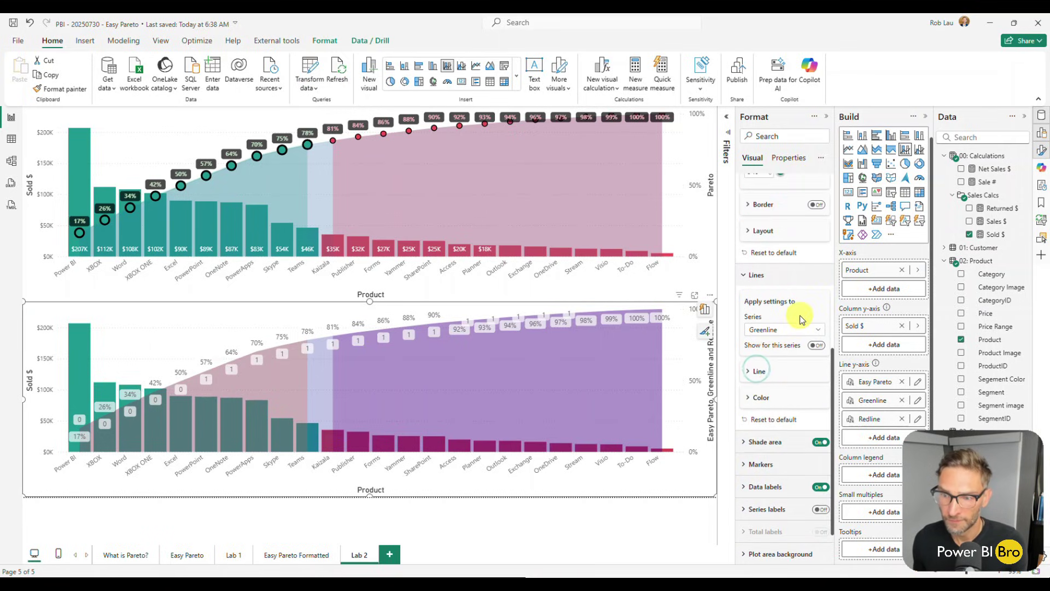
pyautogui.click(816, 345)
pyautogui.click(756, 275)
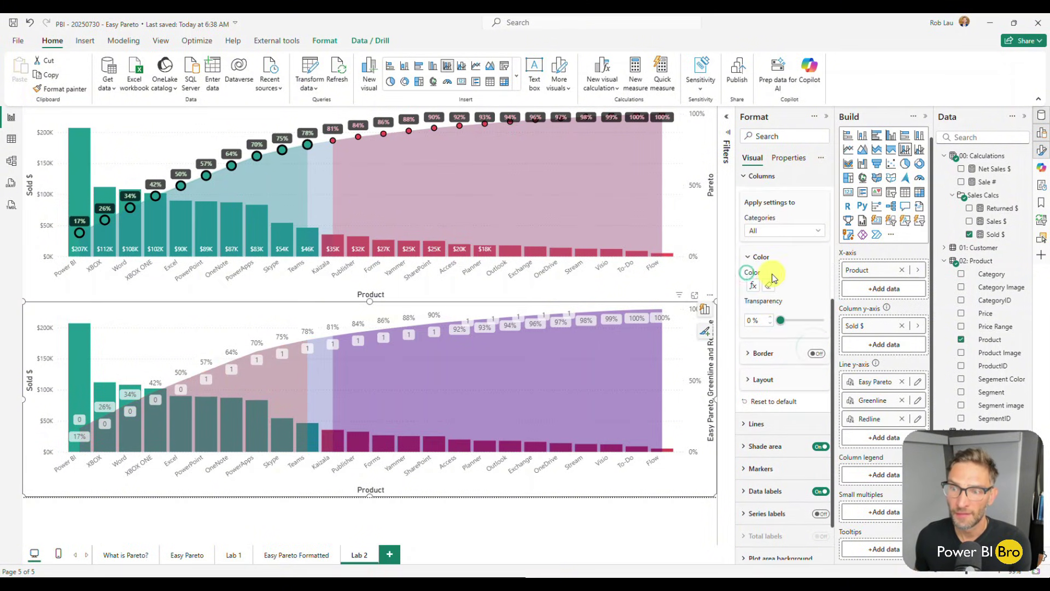
pyautogui.scroll(2, 766, 189)
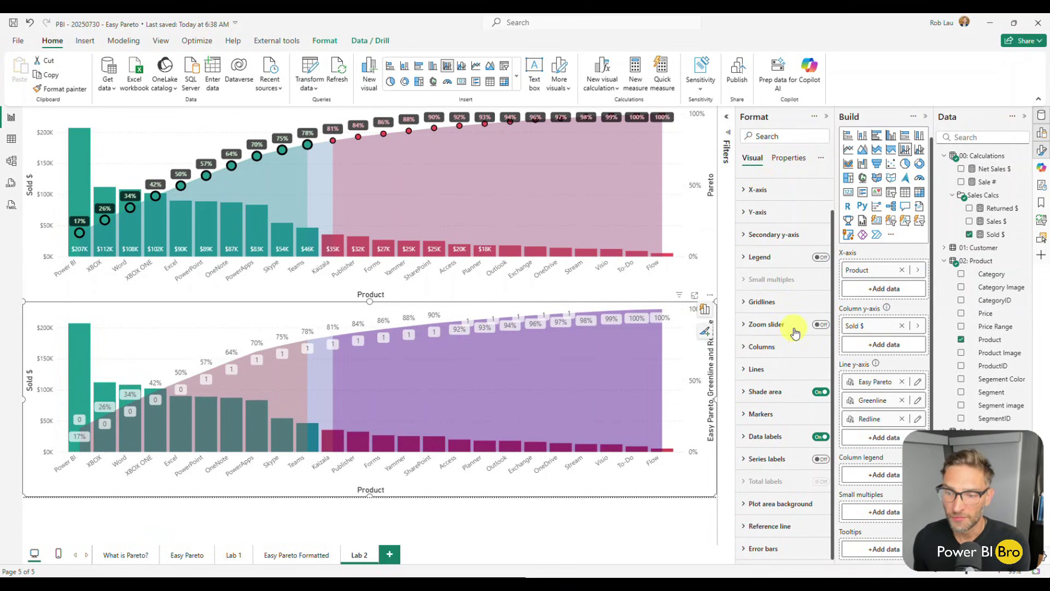
# In Data labels, turn Show for this series off for Greenline, then for Redline.
pyautogui.click(761, 436)
pyautogui.scroll(-1, 787, 432)
pyautogui.scroll(-1, 787, 391)
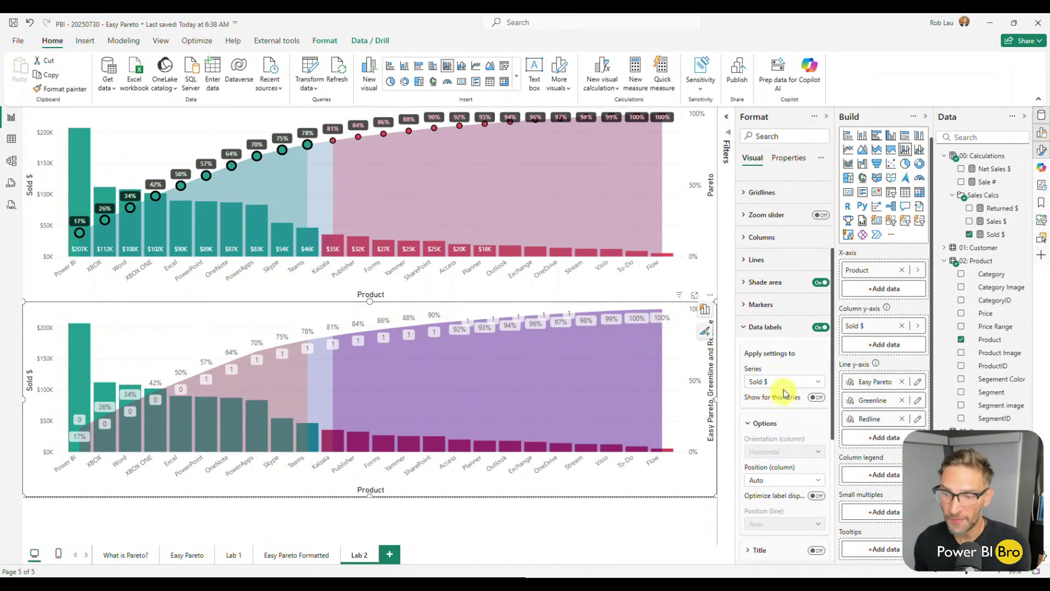
pyautogui.click(817, 382)
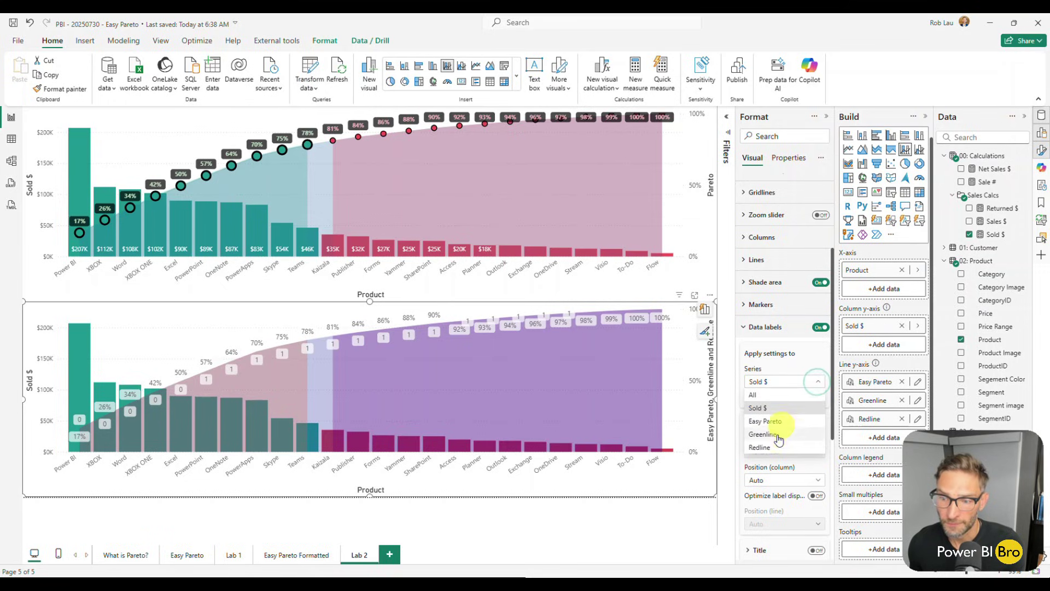
pyautogui.click(780, 422)
pyautogui.click(816, 398)
pyautogui.click(818, 381)
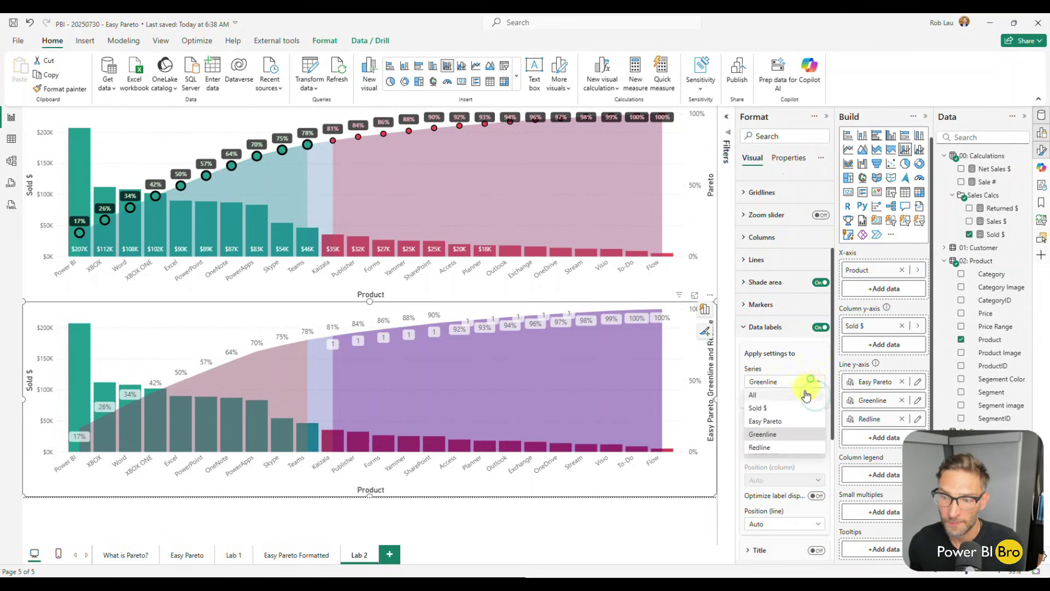
pyautogui.click(769, 444)
pyautogui.click(817, 398)
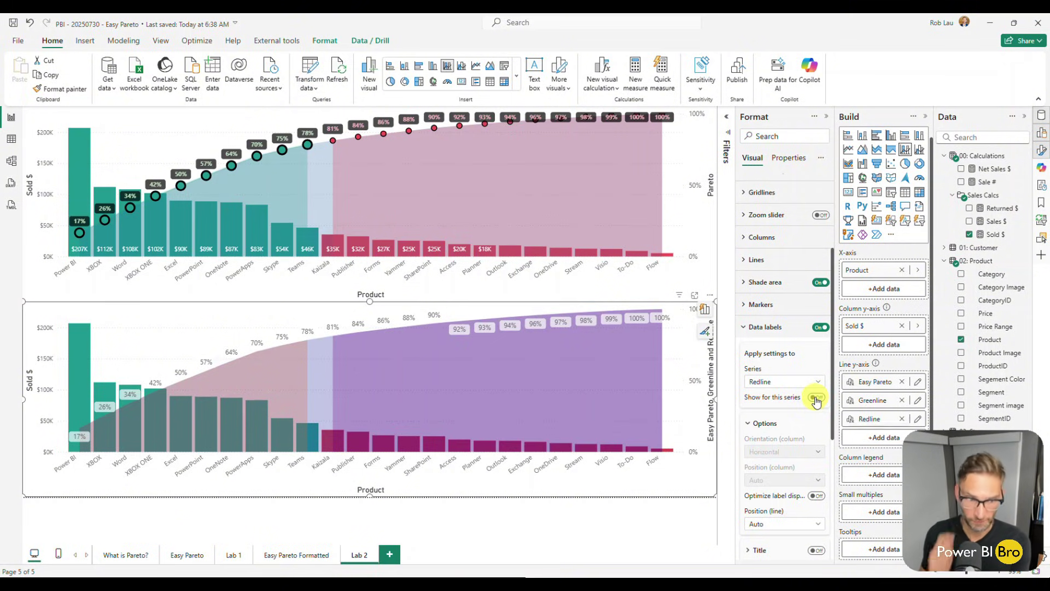
pyautogui.click(764, 327)
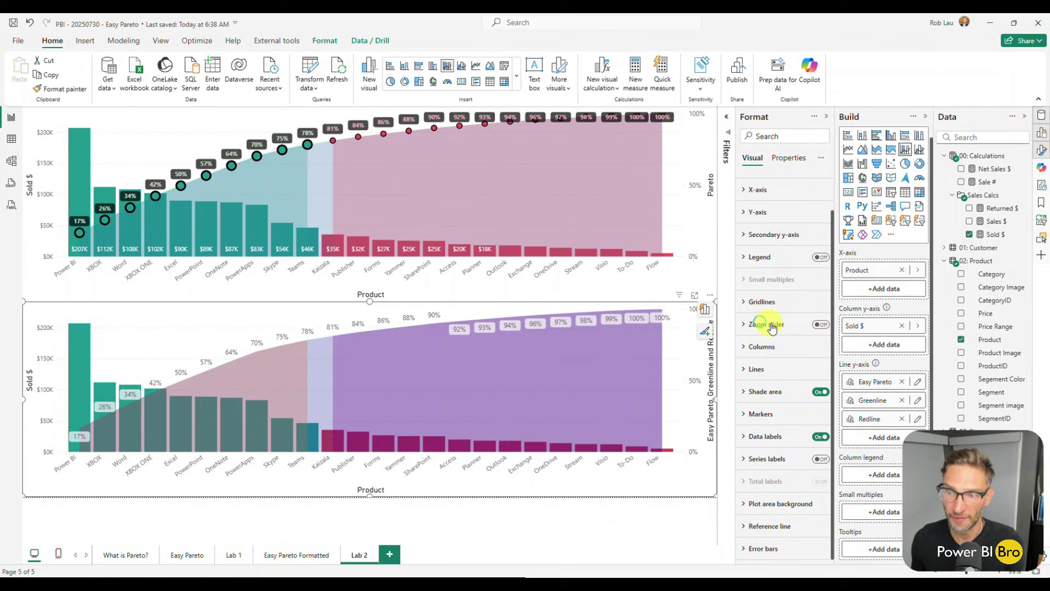
# Make the Greenline series visible as a line and look over its color options.
pyautogui.click(757, 369)
pyautogui.scroll(-2, 788, 350)
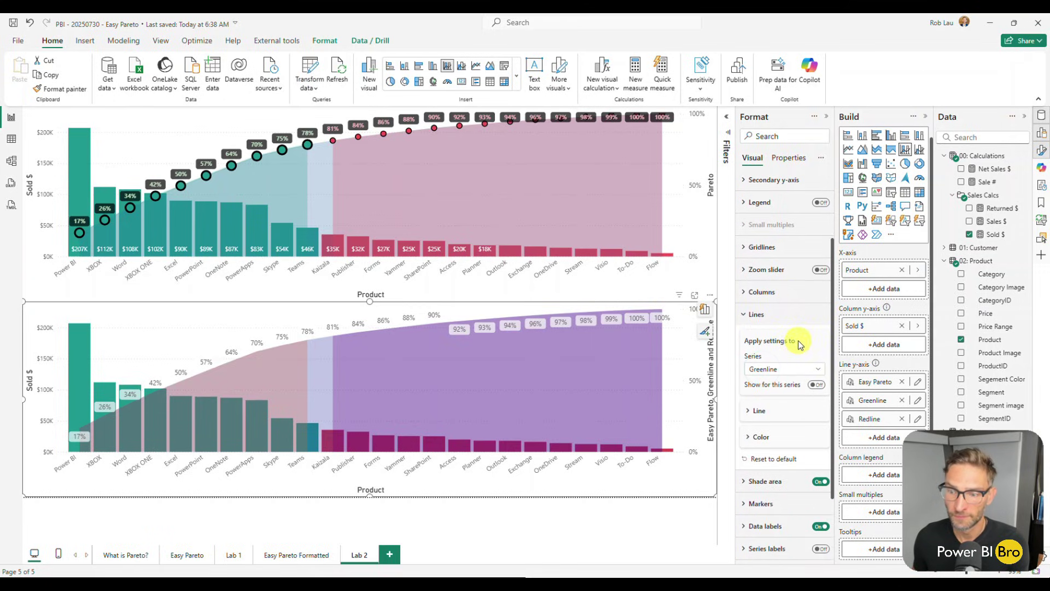
pyautogui.click(761, 384)
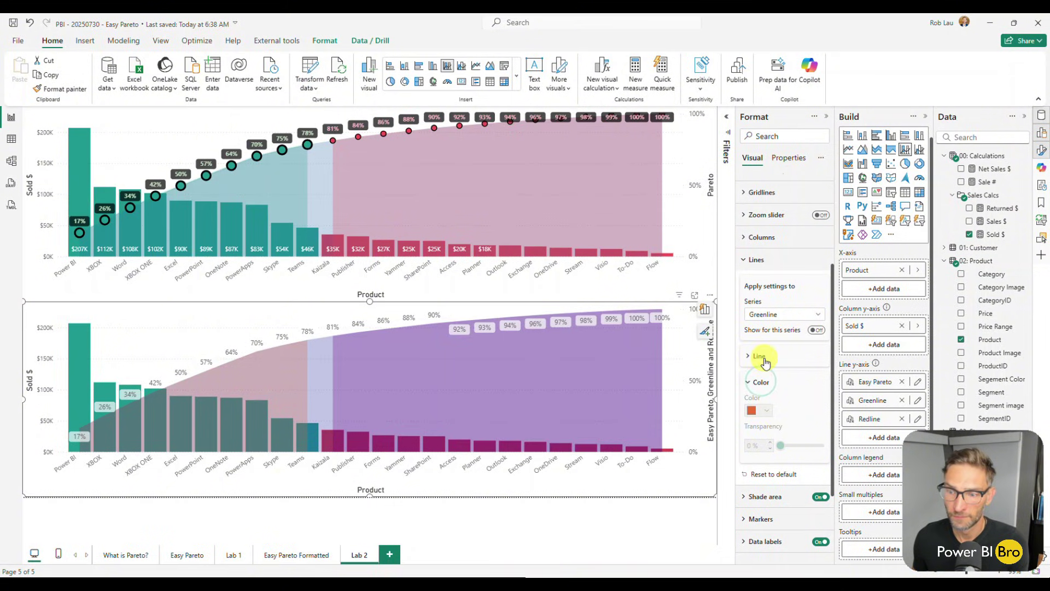
pyautogui.click(764, 358)
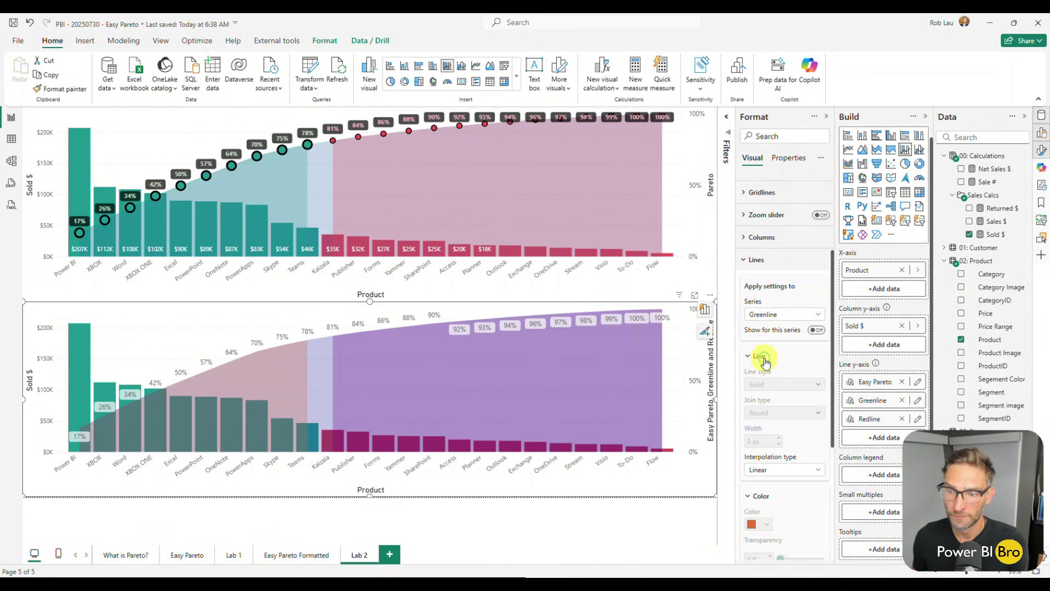
pyautogui.click(816, 331)
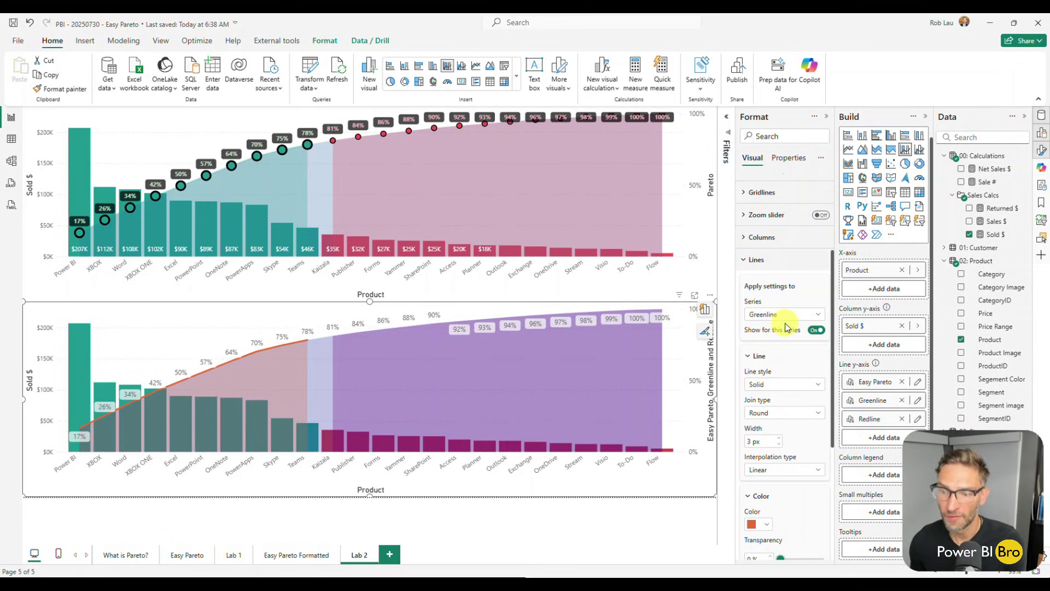
pyautogui.scroll(-2, 788, 333)
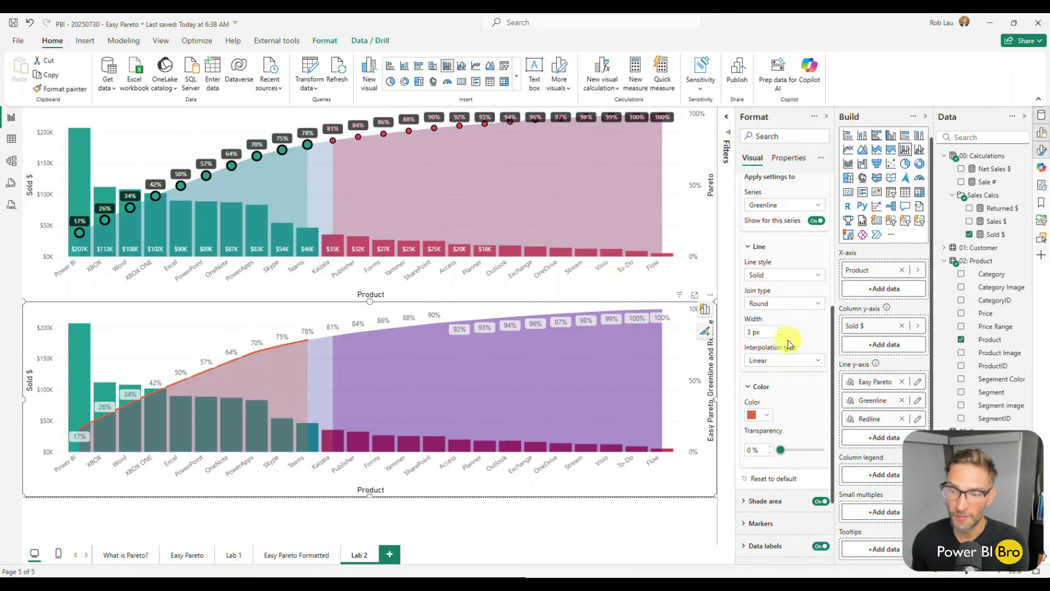
pyautogui.click(769, 417)
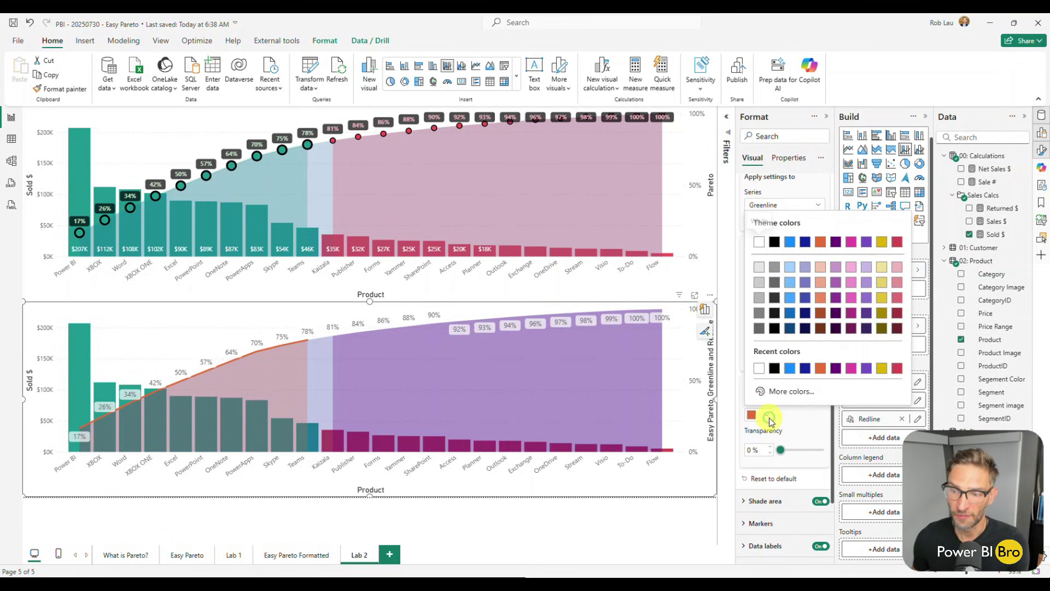
pyautogui.click(798, 420)
pyautogui.scroll(4, 793, 300)
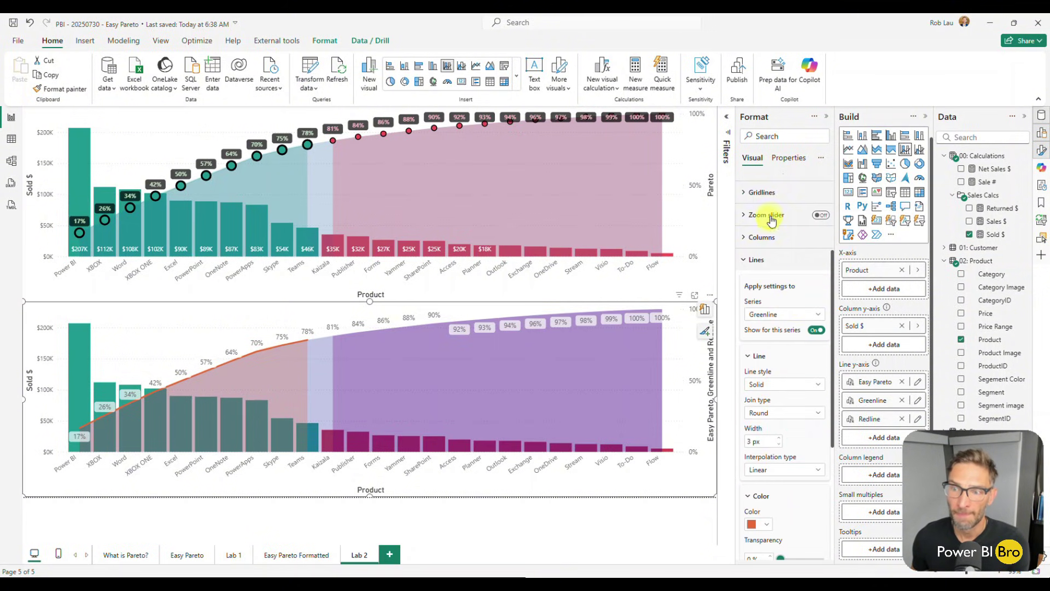
pyautogui.scroll(1, 764, 305)
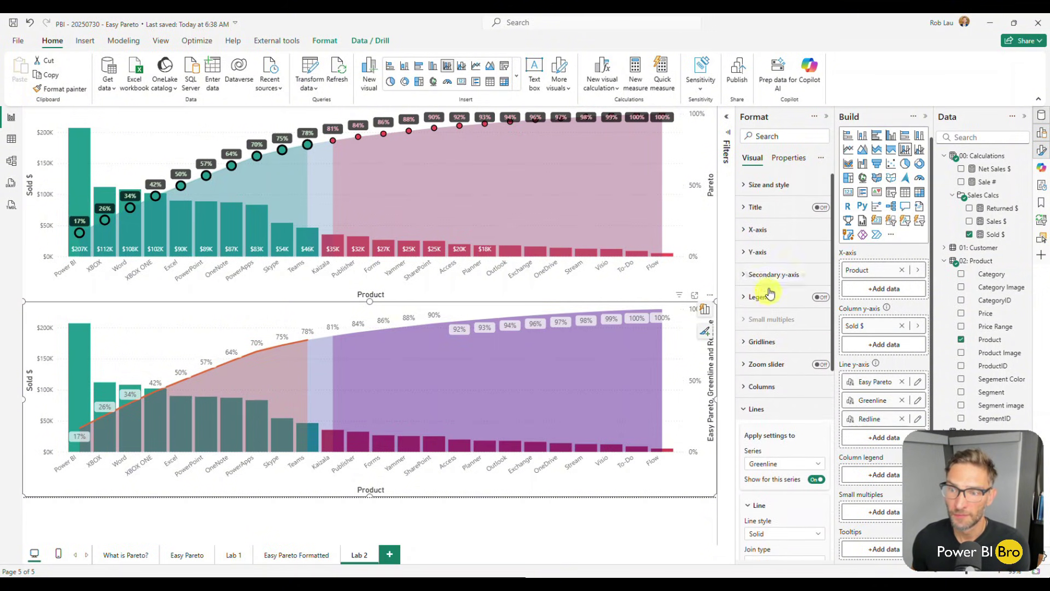
pyautogui.click(756, 409)
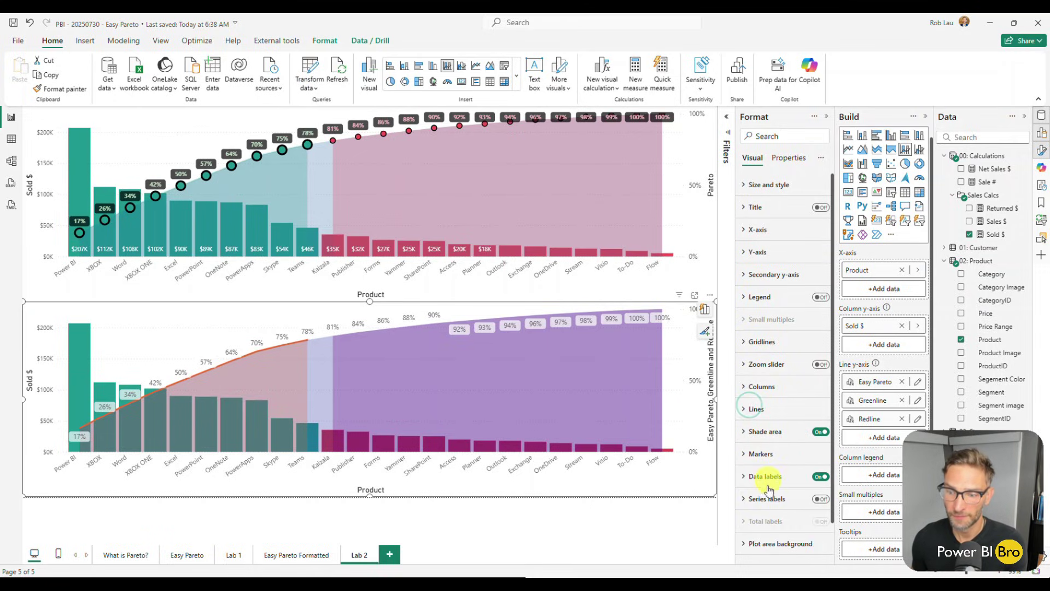
# Look up the teal hex value #1E9790 in the columns' conditional color rule.
pyautogui.click(761, 387)
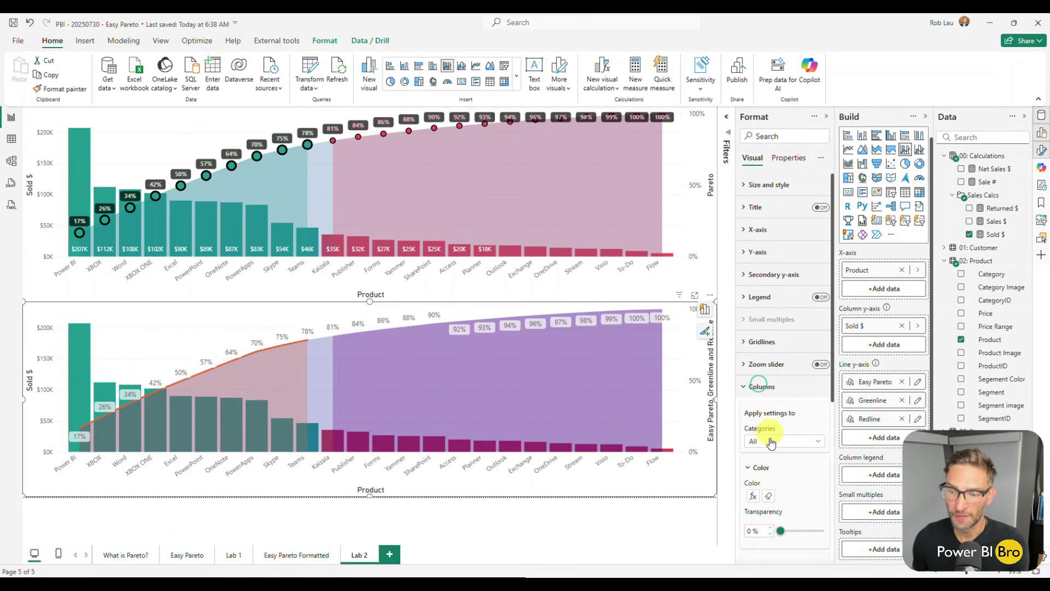
pyautogui.click(754, 495)
pyautogui.click(639, 281)
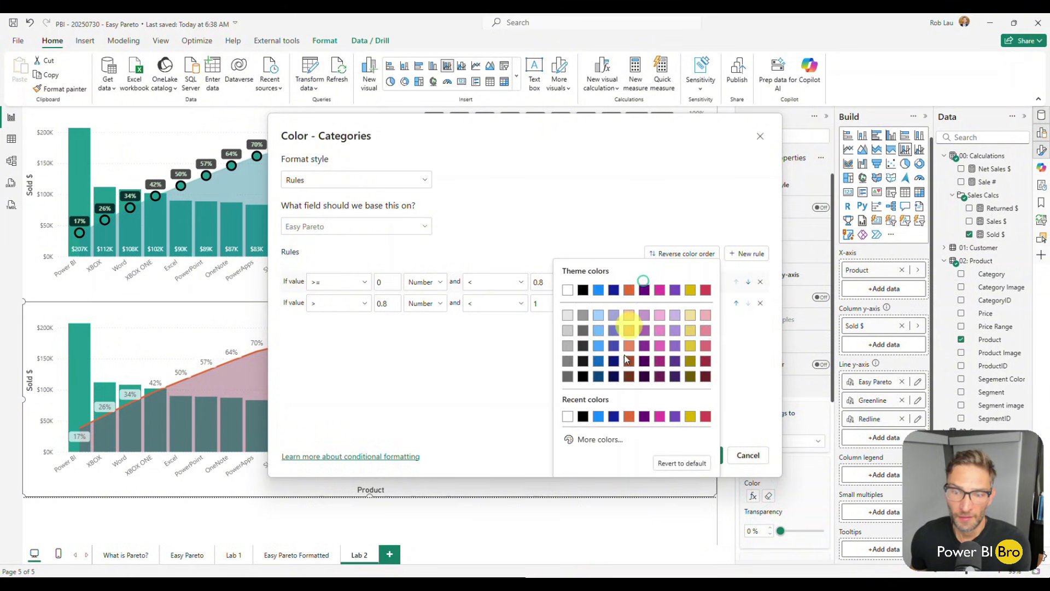
pyautogui.click(598, 438)
pyautogui.hotkey('ctrl', 'c')
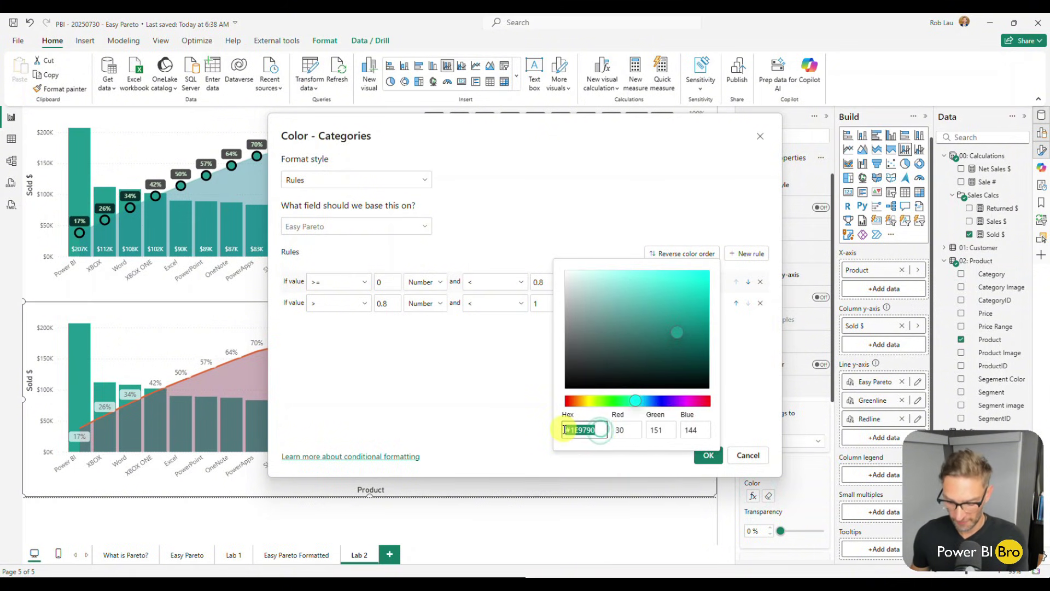
pyautogui.click(758, 455)
pyautogui.click(759, 137)
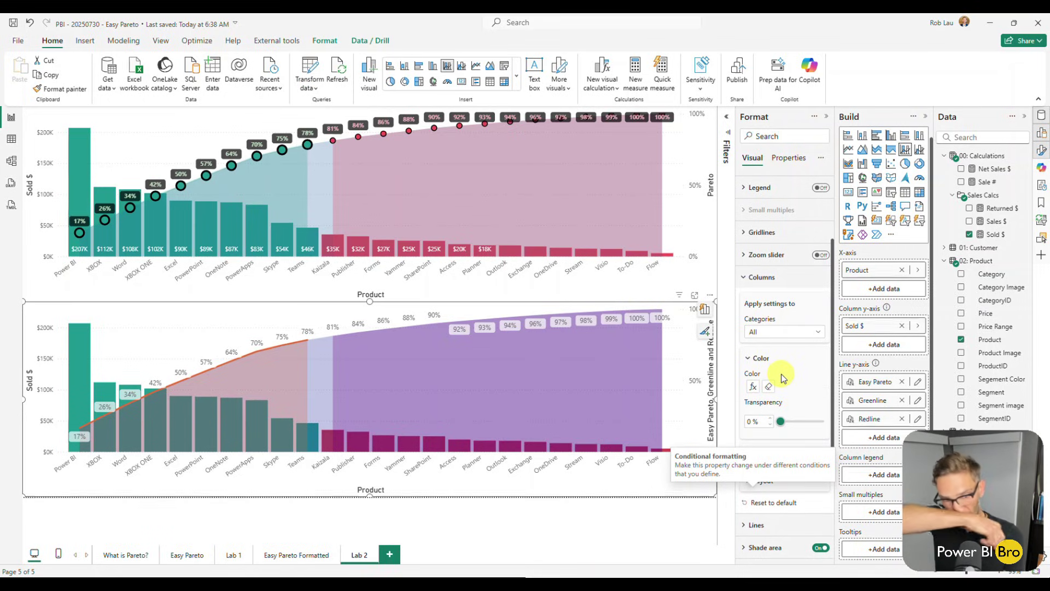
# Set the Greenline color to teal #1E9790, then hide its line.
pyautogui.scroll(-5, 782, 378)
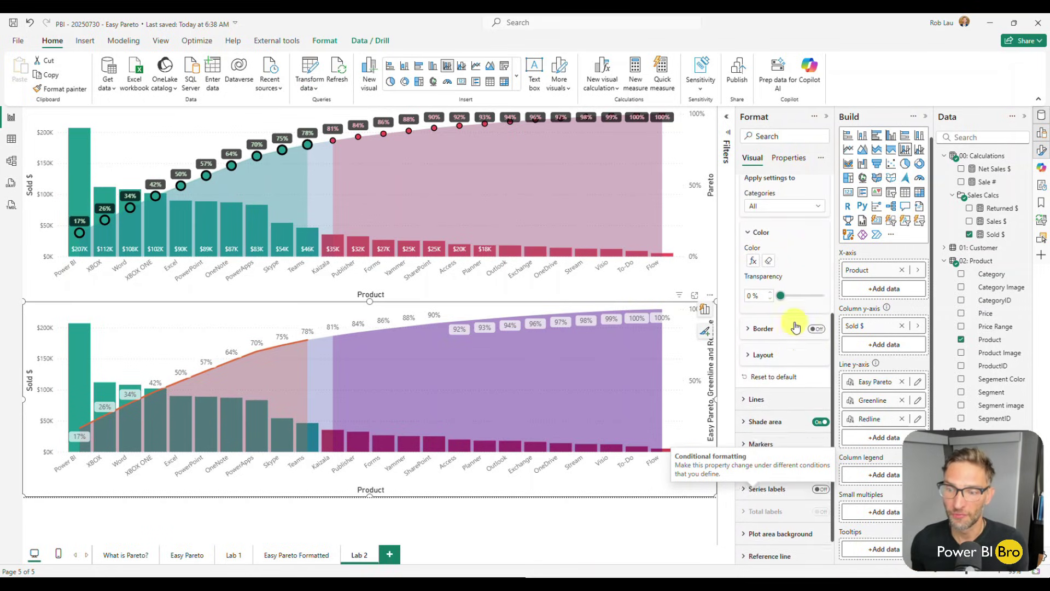
pyautogui.click(756, 370)
pyautogui.scroll(-3, 777, 339)
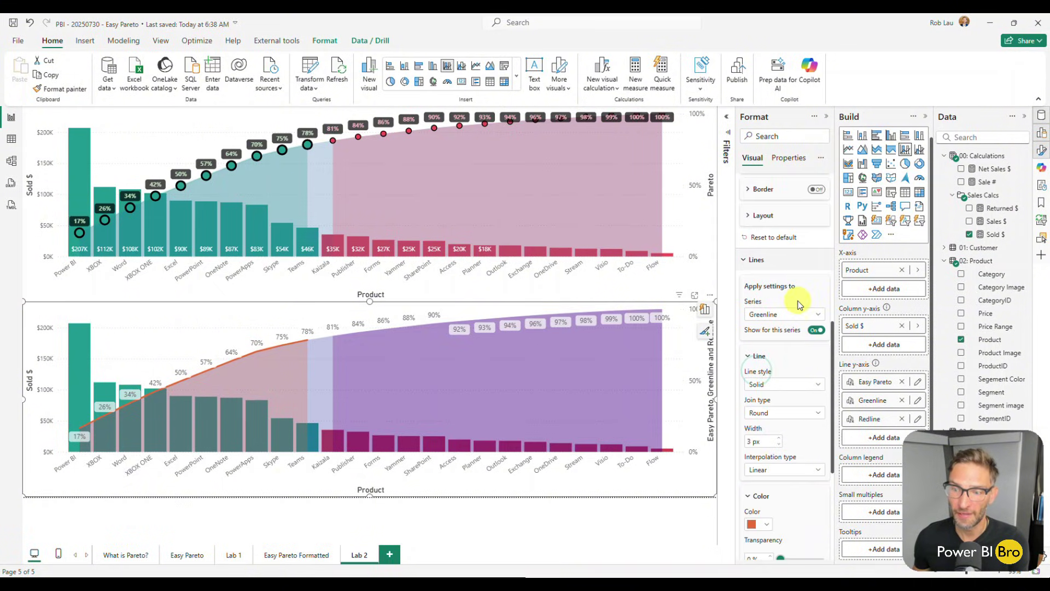
pyautogui.scroll(-2, 793, 330)
pyautogui.click(762, 469)
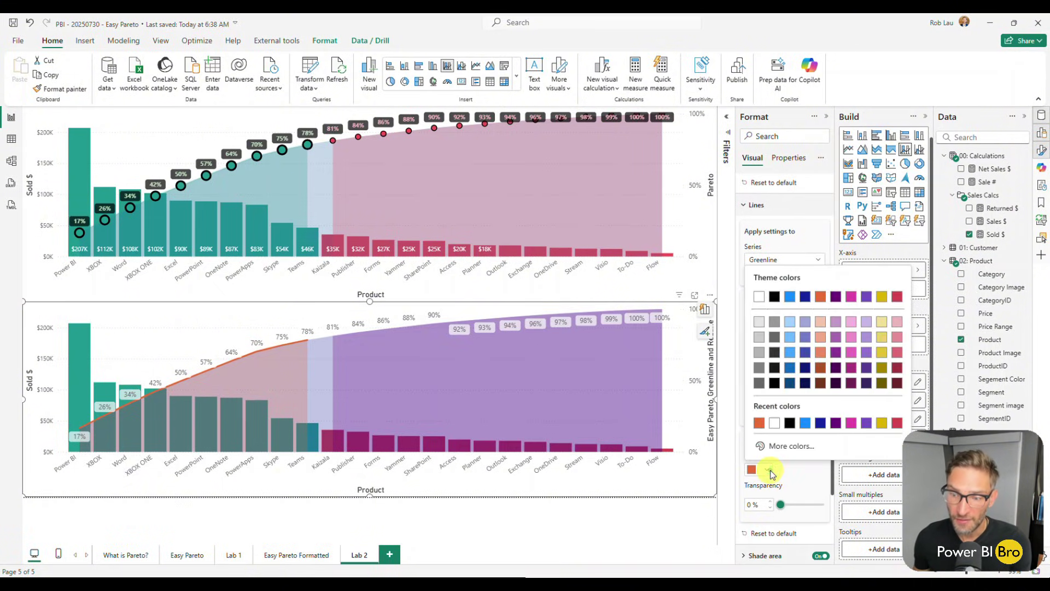
pyautogui.click(787, 444)
pyautogui.hotkey('ctrl', 'v')
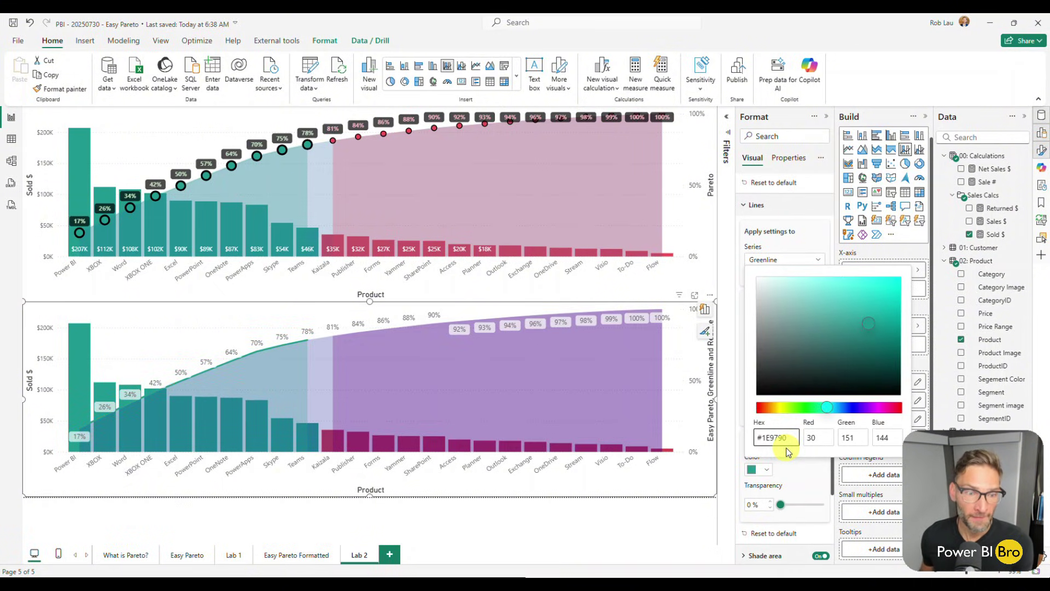
pyautogui.click(804, 470)
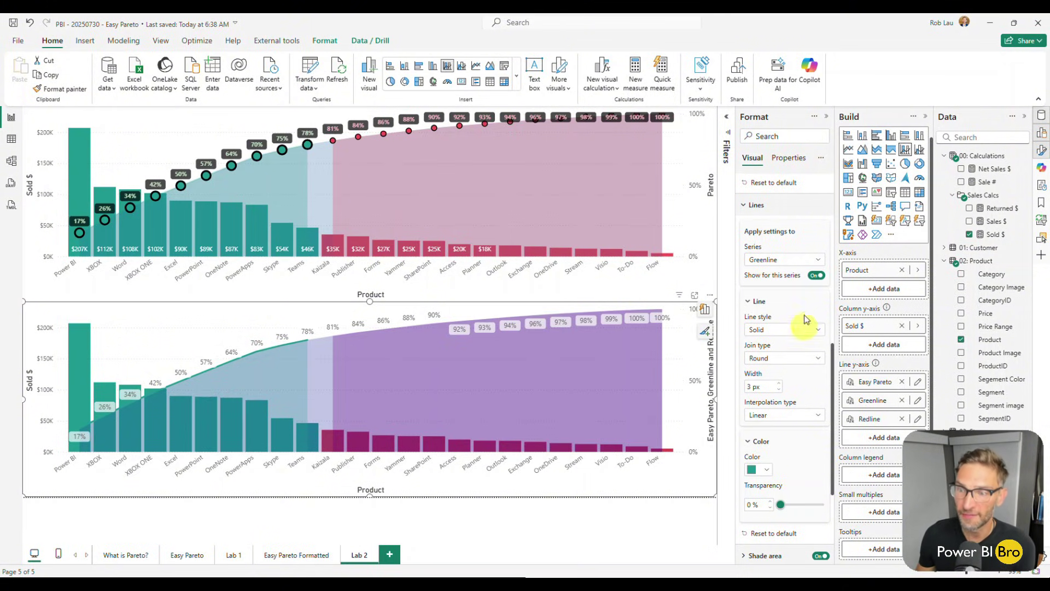
pyautogui.click(816, 276)
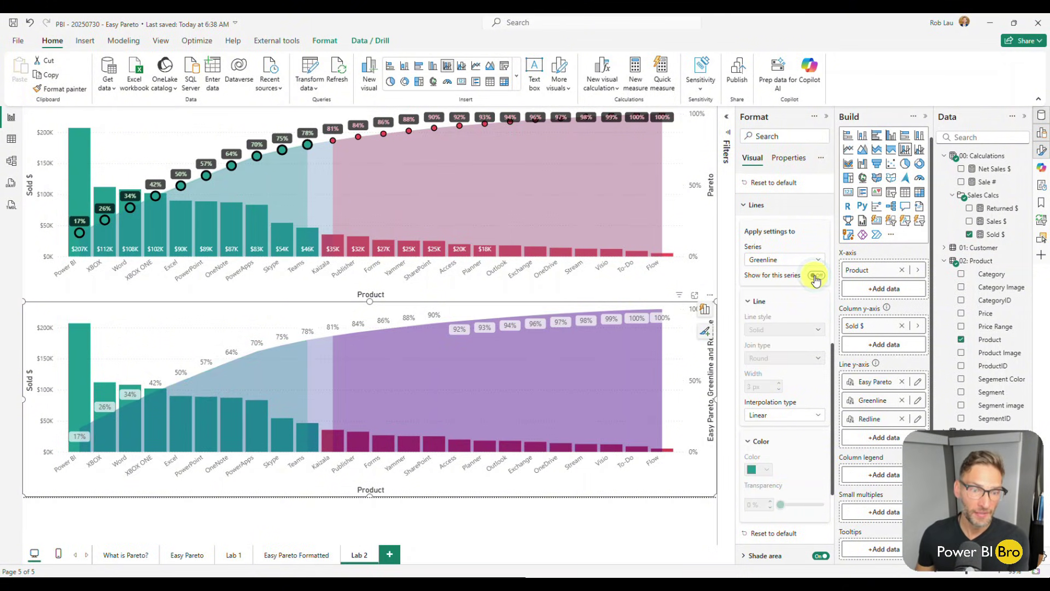
# Color the Redline series red, then hide its line.
pyautogui.click(778, 259)
pyautogui.click(766, 313)
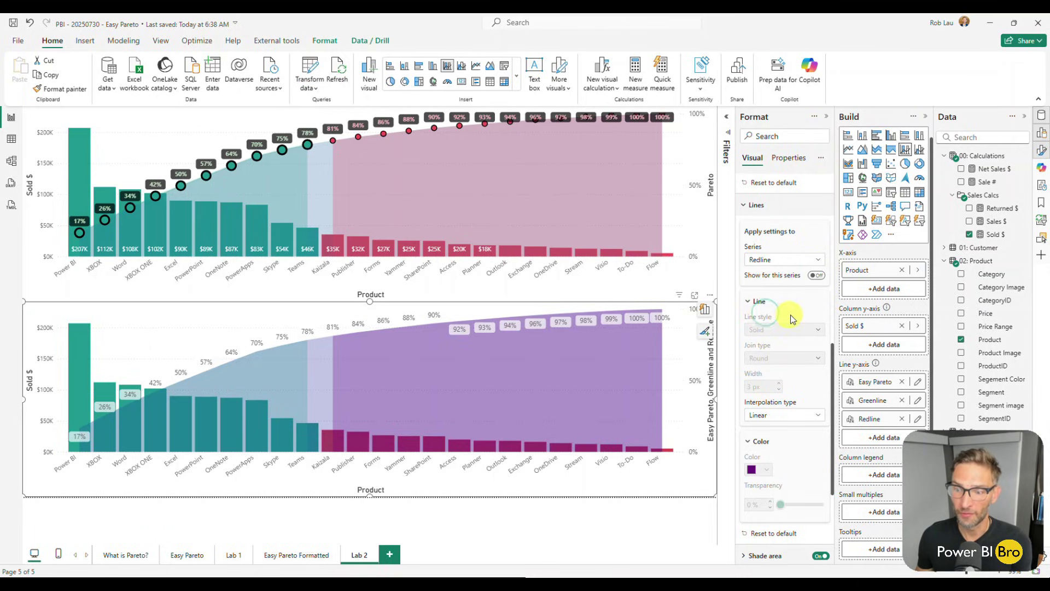
pyautogui.scroll(-1, 791, 317)
pyautogui.click(816, 220)
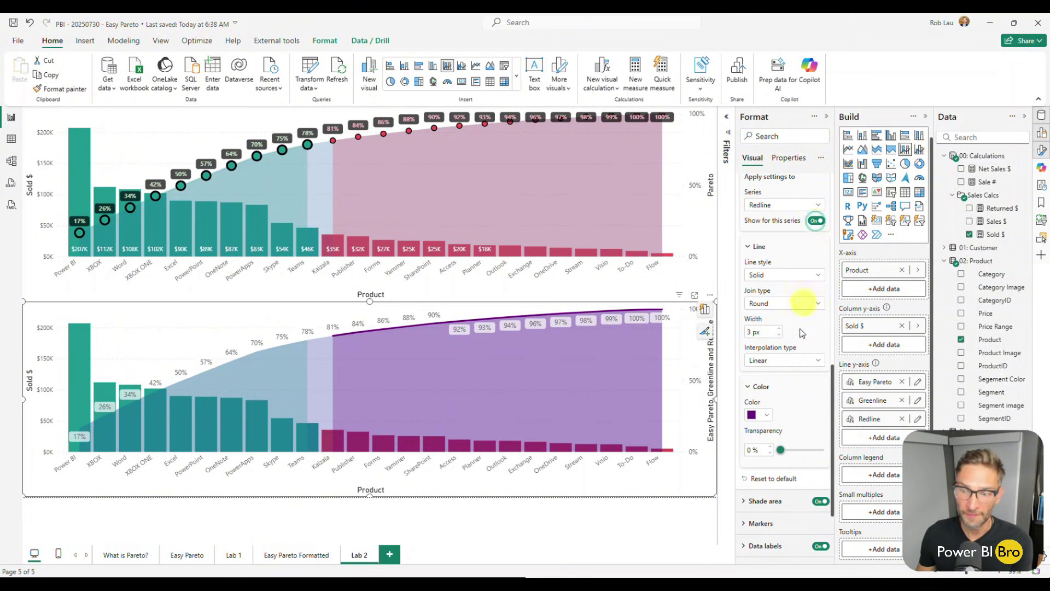
pyautogui.click(765, 415)
pyautogui.click(897, 242)
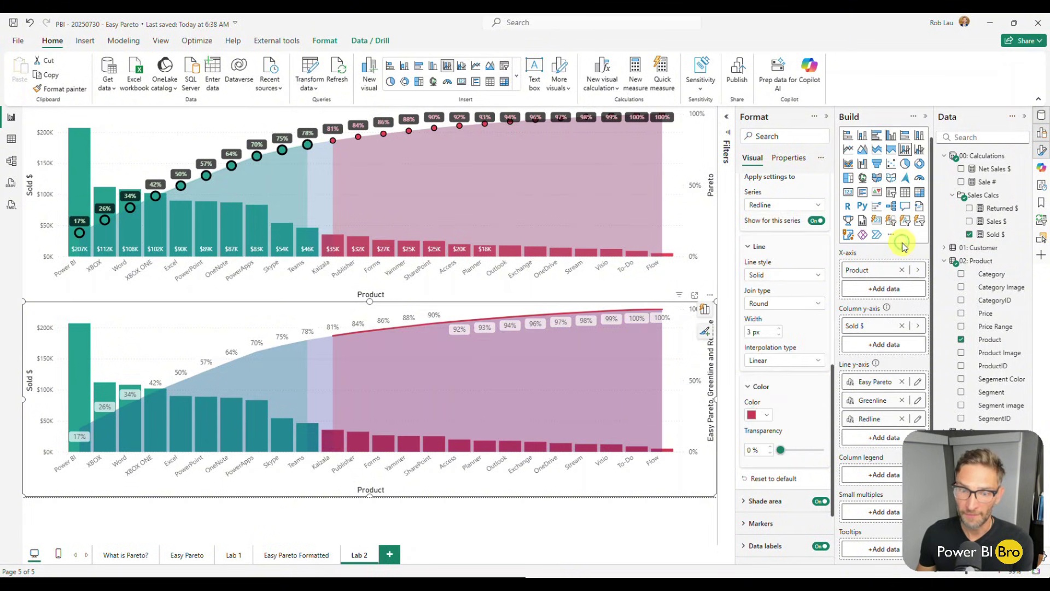
pyautogui.click(816, 221)
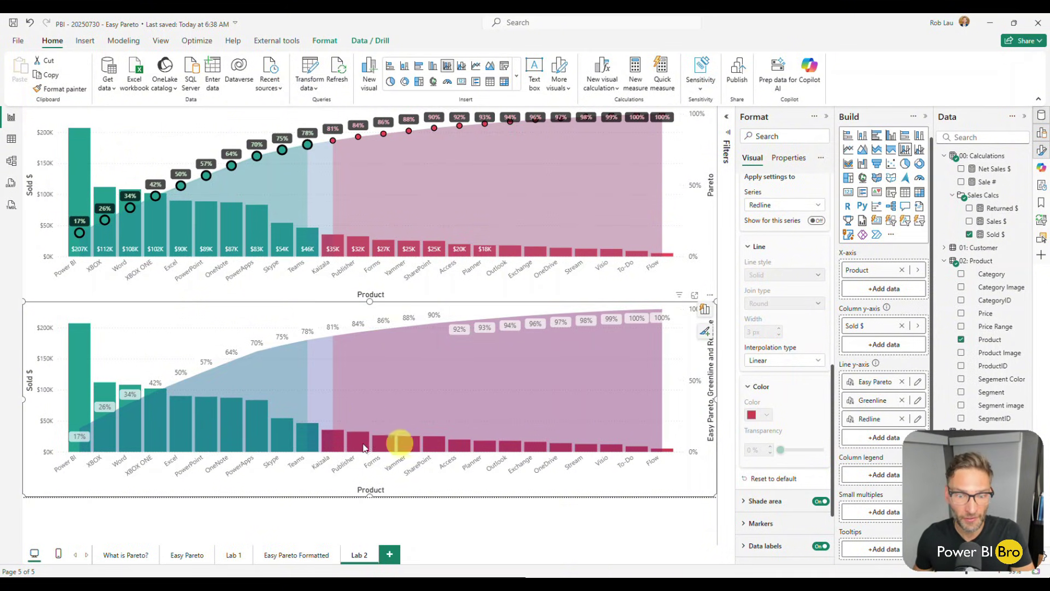
# Turn off the lower chart's Y-axis value labels.
pyautogui.scroll(3, 808, 270)
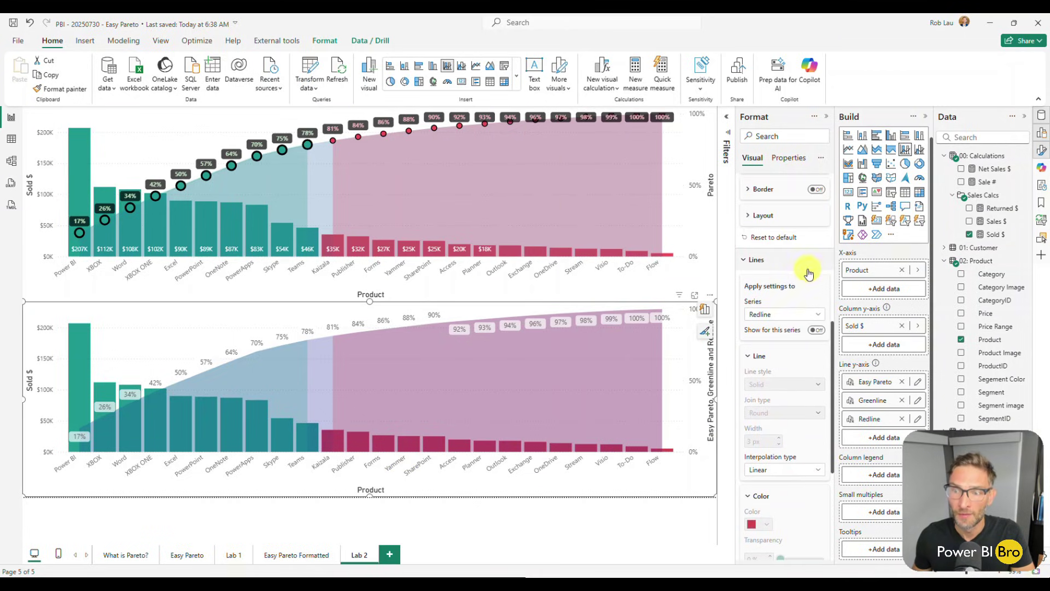
pyautogui.click(747, 267)
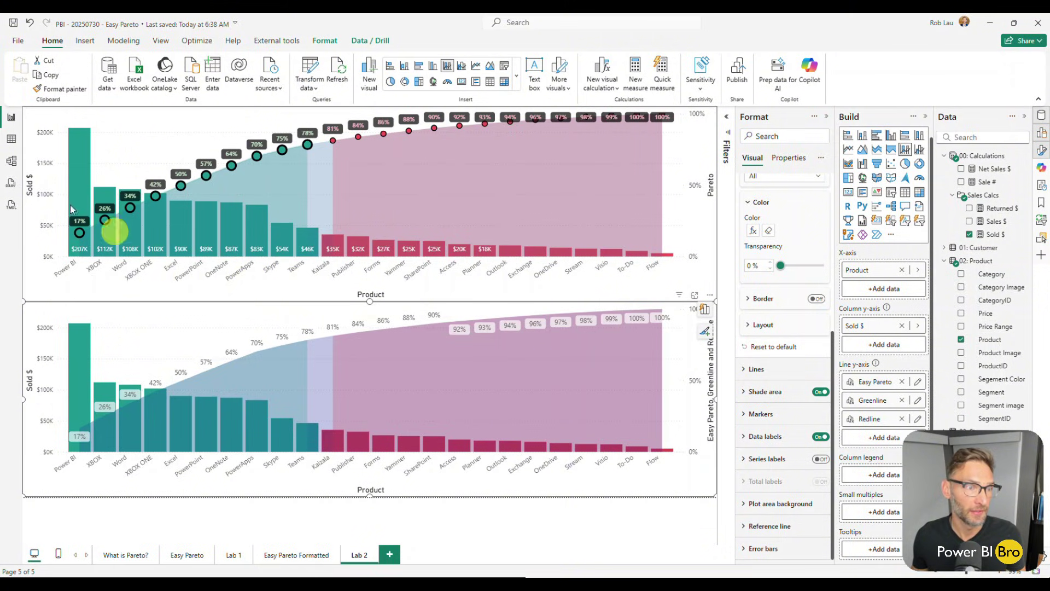
pyautogui.scroll(6, 784, 292)
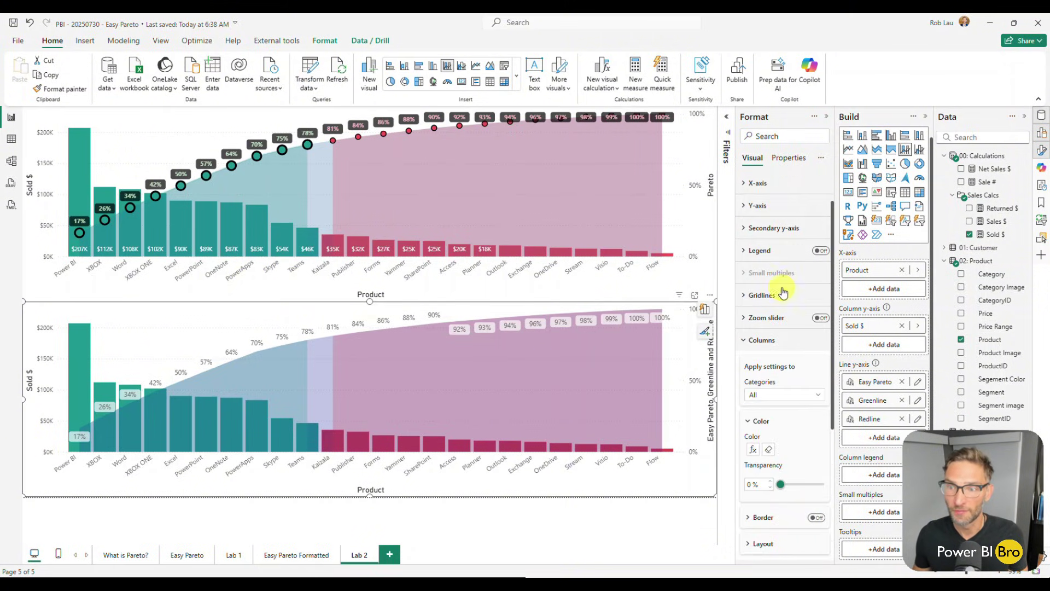
pyautogui.click(753, 204)
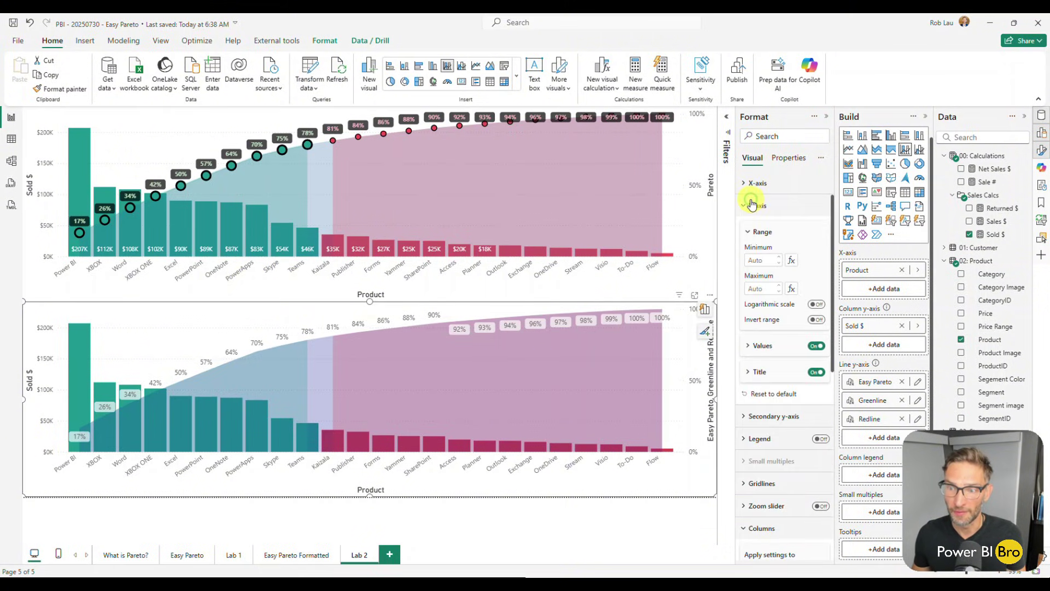
pyautogui.click(817, 347)
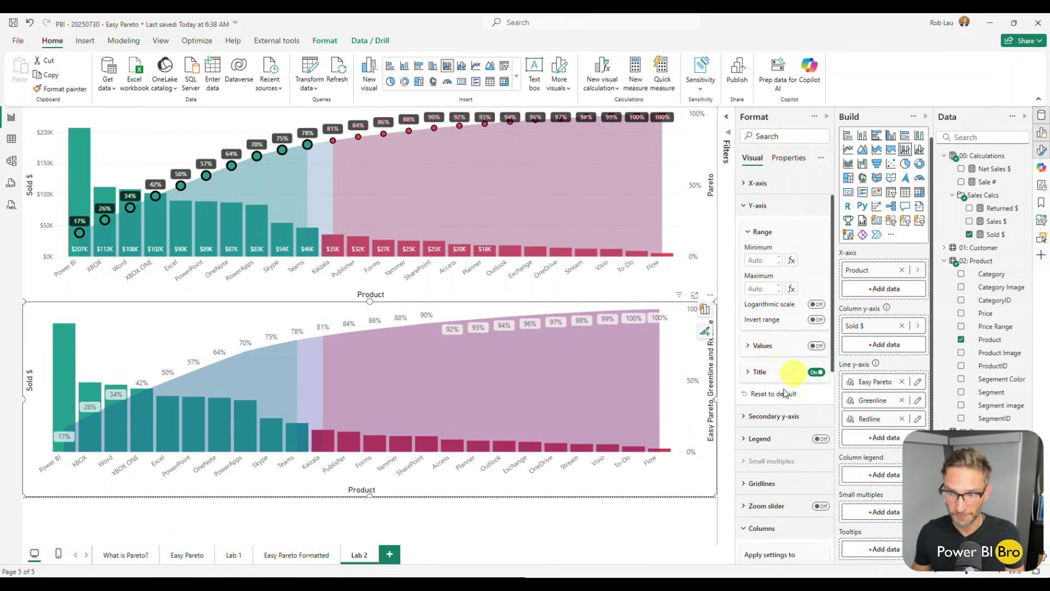
# Choose the Sold $ series in Data labels and set the label position to Inside base.
pyautogui.scroll(-2, 784, 395)
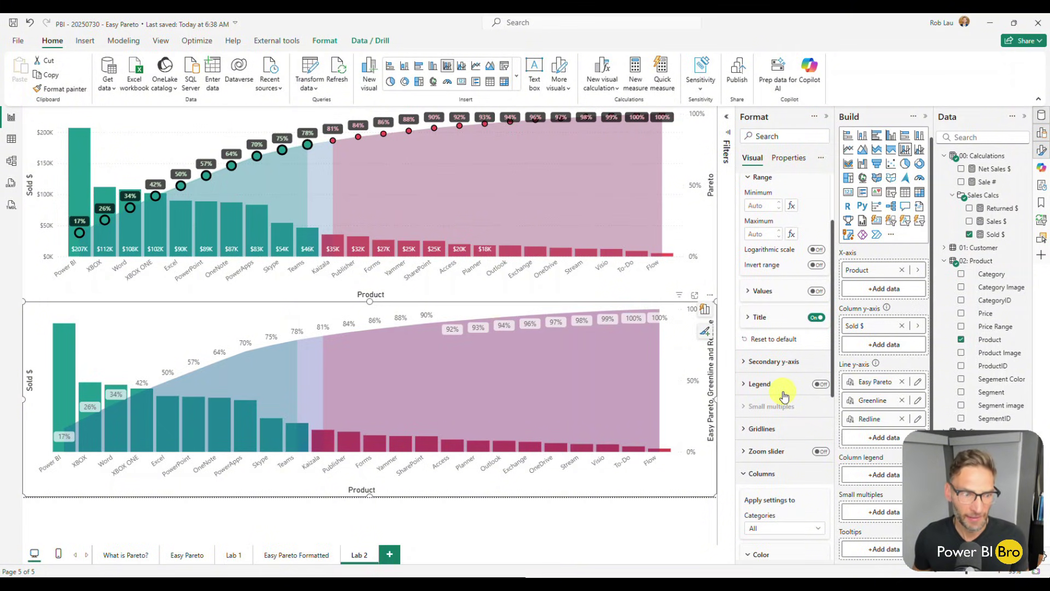
pyautogui.scroll(-7, 785, 393)
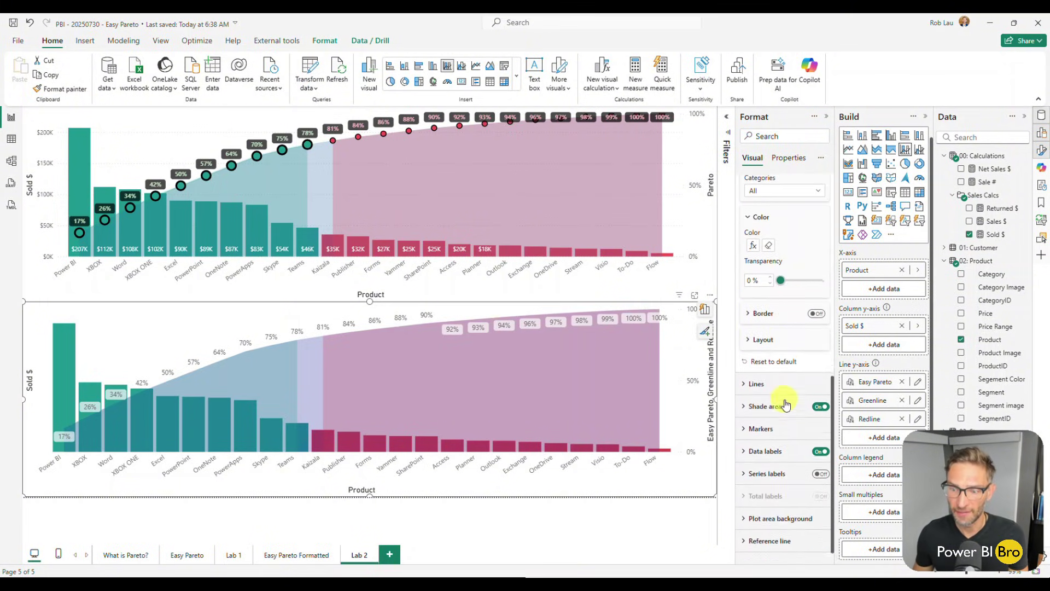
pyautogui.click(765, 436)
pyautogui.scroll(-5, 780, 417)
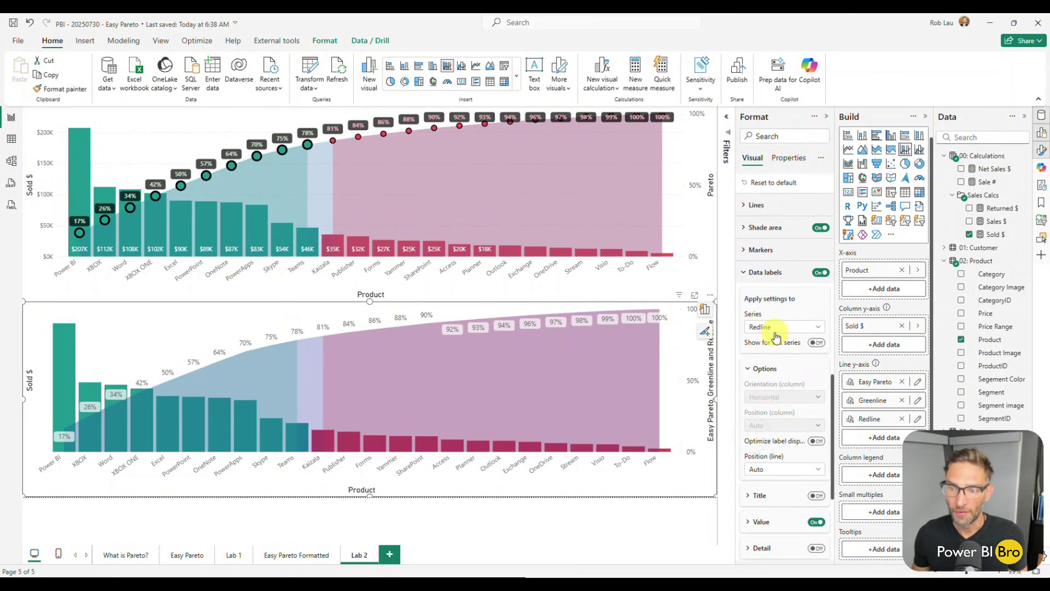
pyautogui.click(774, 330)
pyautogui.click(784, 390)
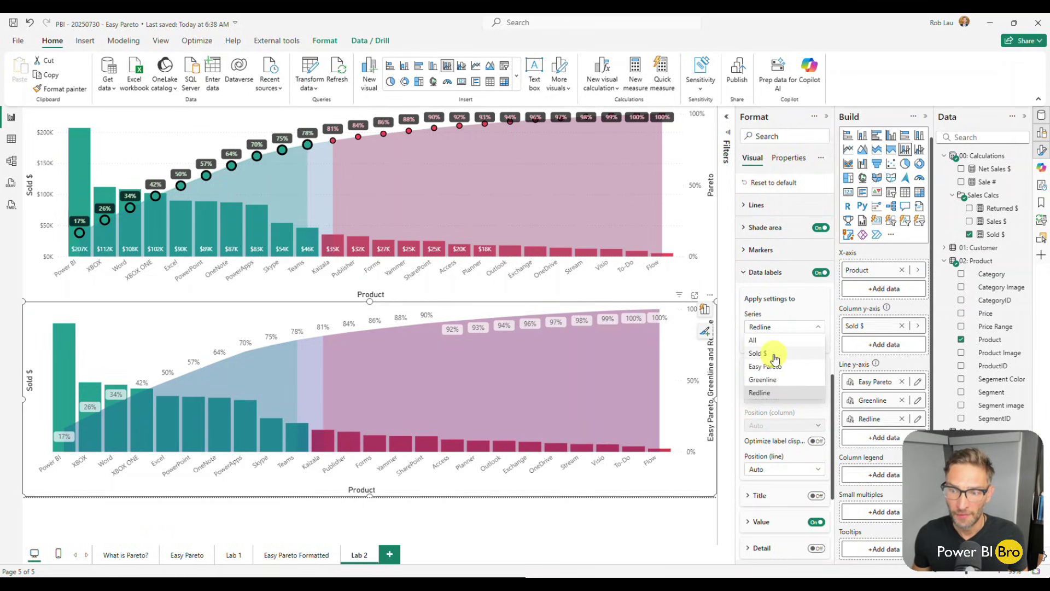
pyautogui.scroll(-2, 785, 350)
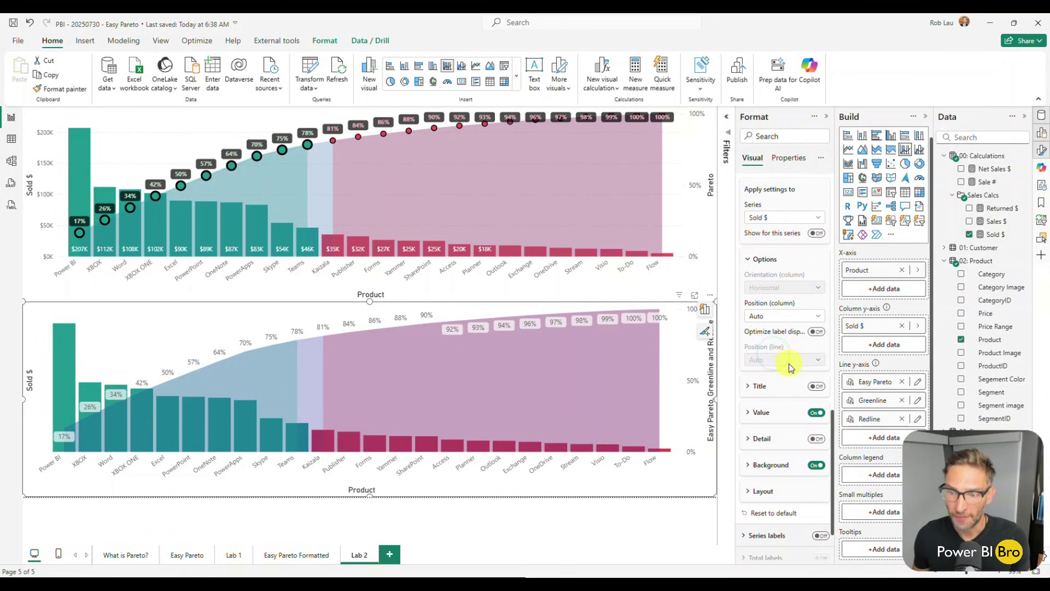
pyautogui.click(792, 316)
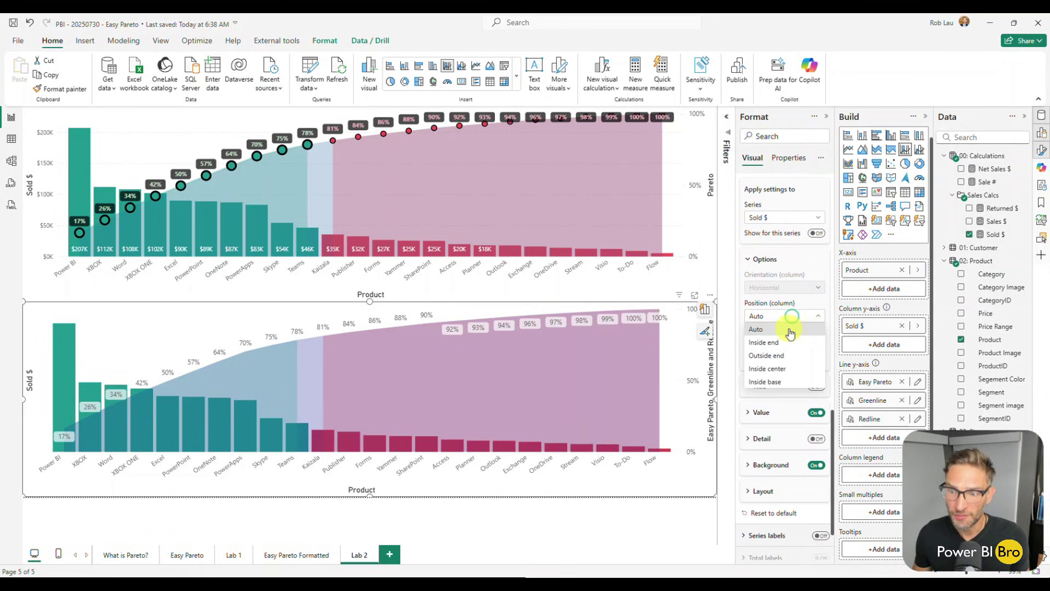
pyautogui.click(782, 381)
# Make the Sold $ labels white at size 8 and turn them on.
pyautogui.scroll(-2, 787, 364)
pyautogui.click(757, 337)
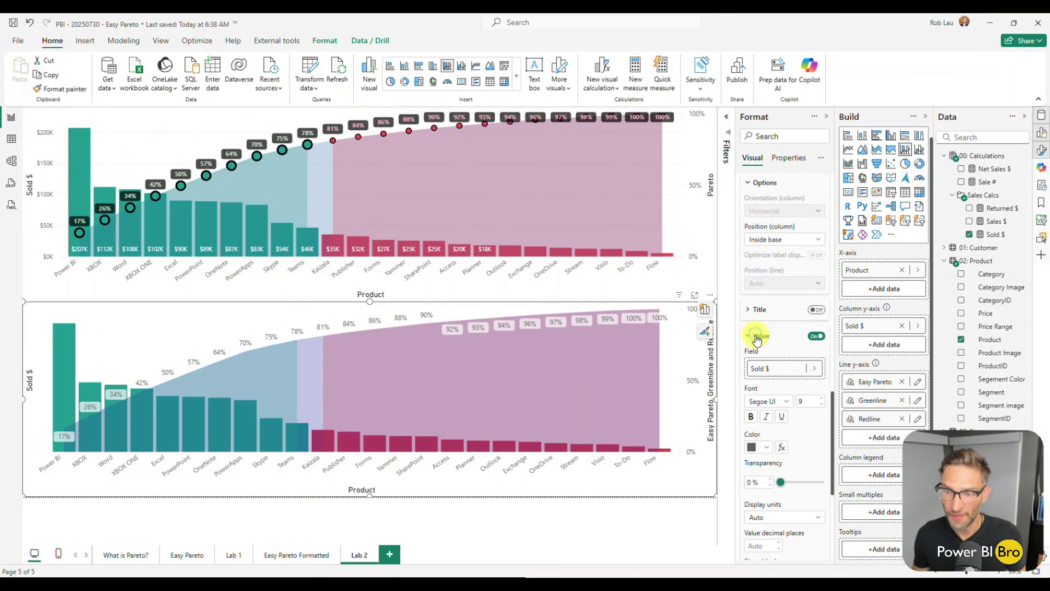
pyautogui.click(766, 446)
pyautogui.click(759, 283)
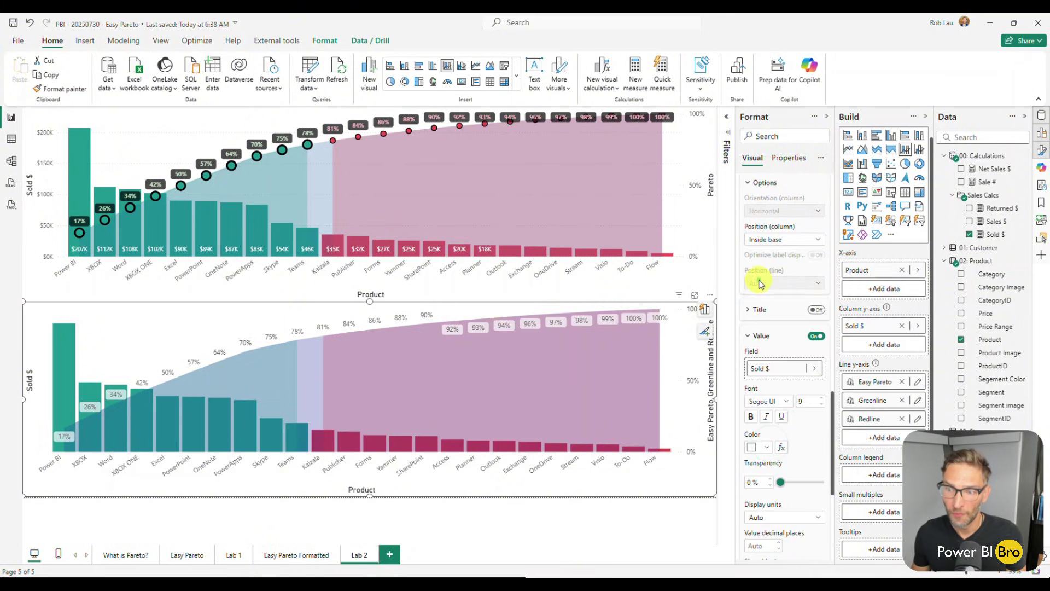
pyautogui.click(821, 406)
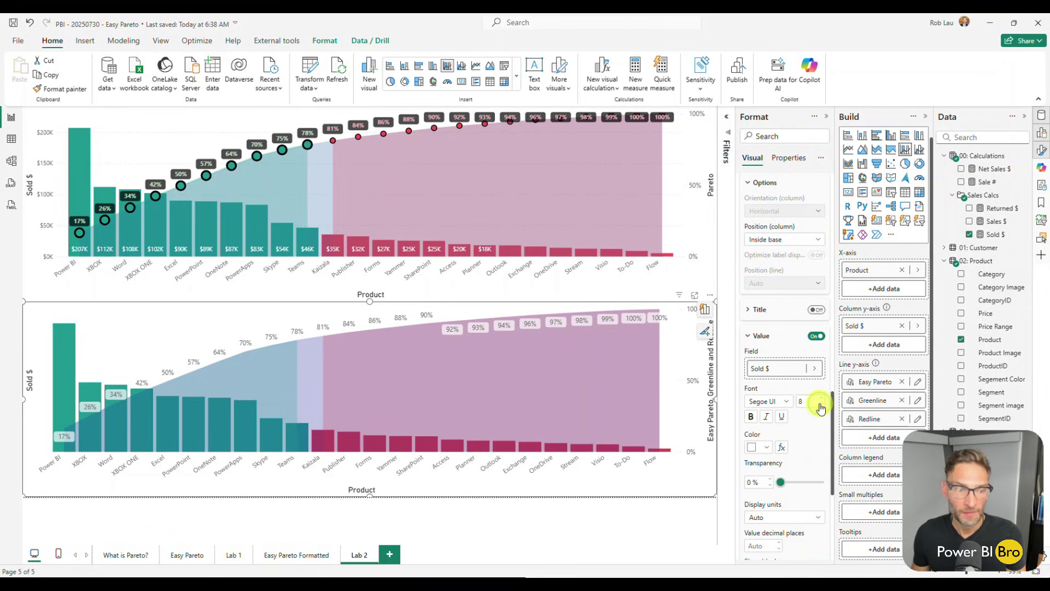
pyautogui.scroll(2, 804, 434)
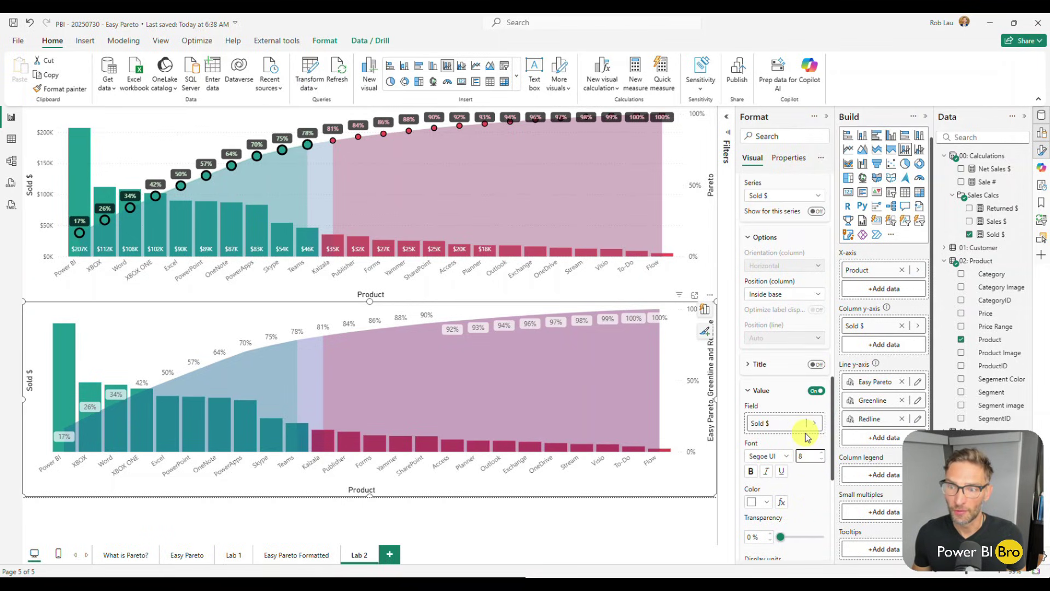
pyautogui.click(816, 266)
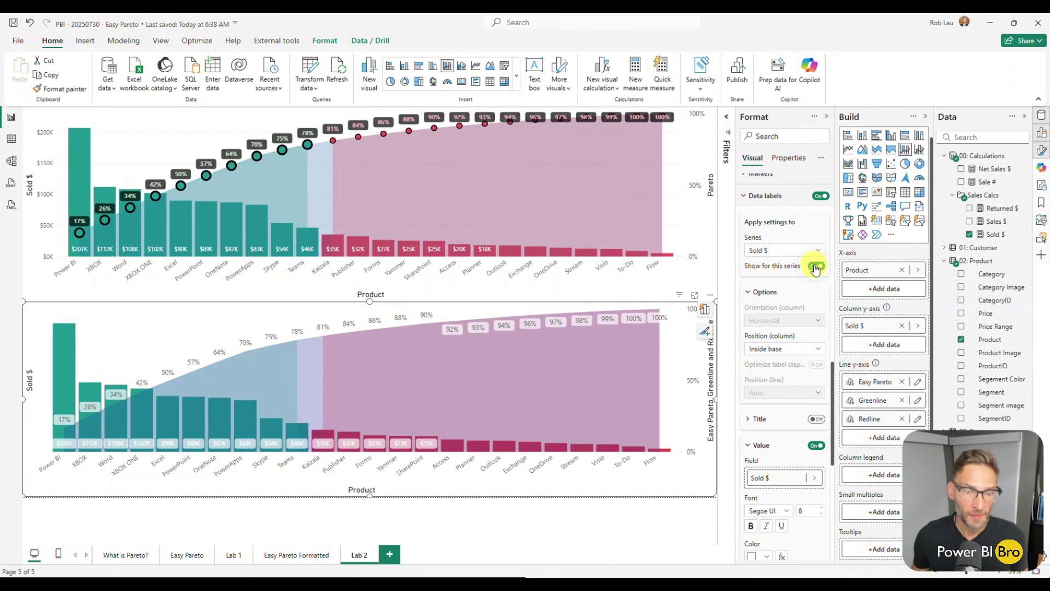
pyautogui.scroll(-6, 808, 346)
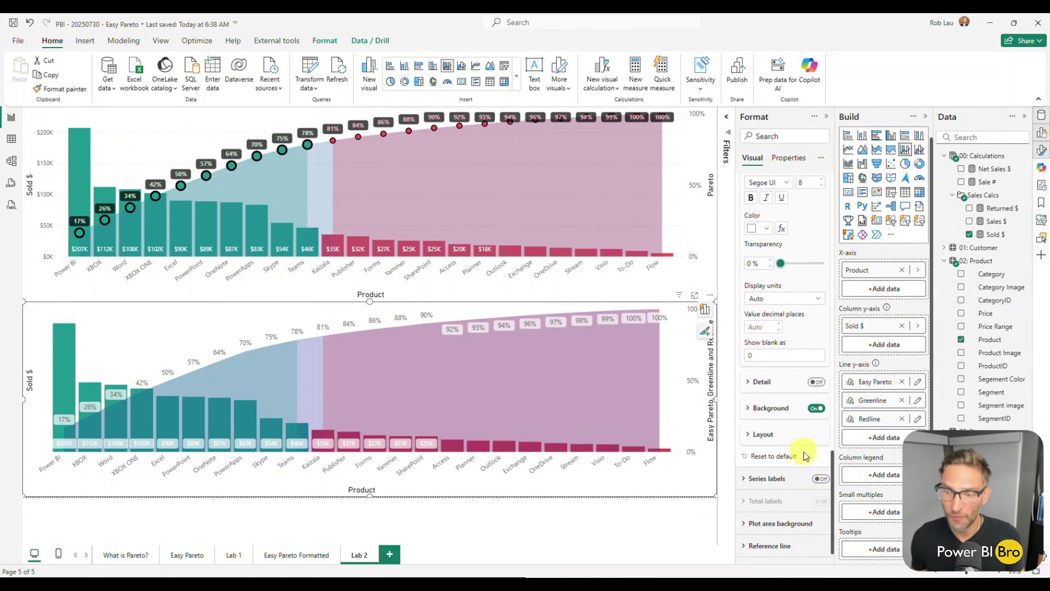
pyautogui.click(816, 409)
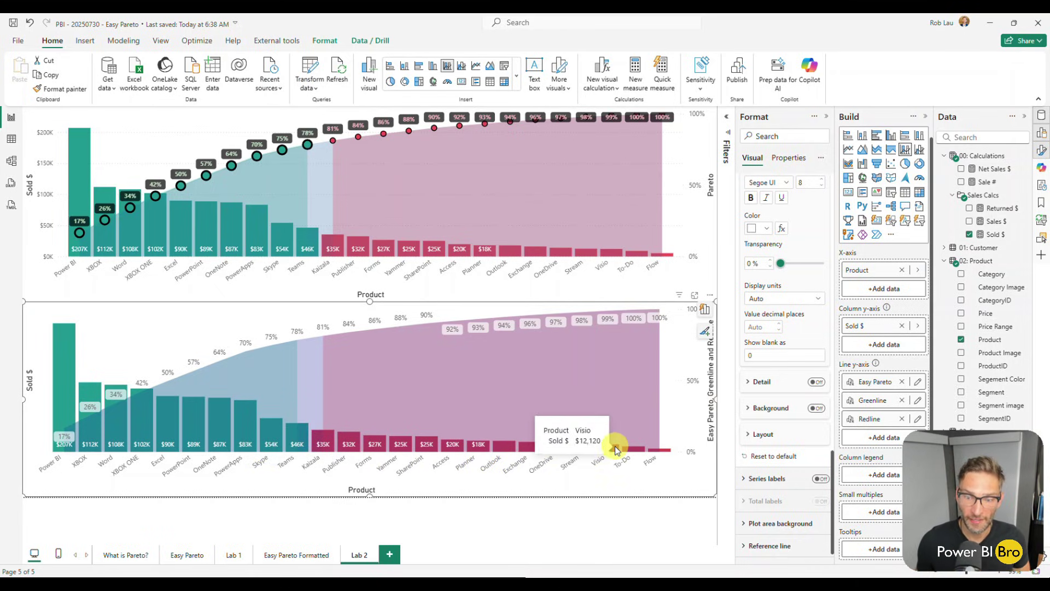
pyautogui.scroll(3, 793, 349)
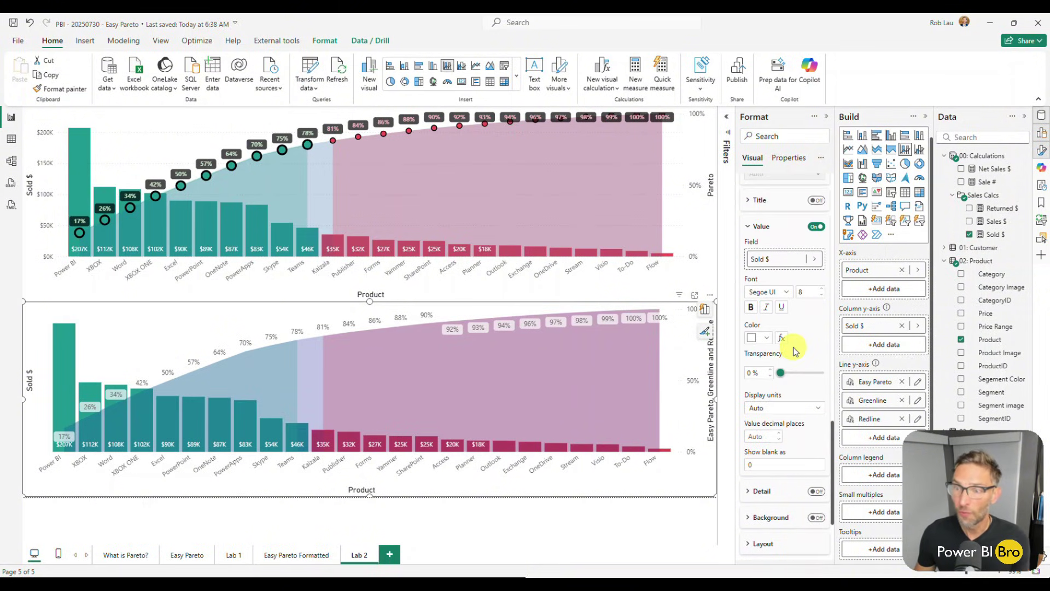
pyautogui.scroll(-1, 794, 358)
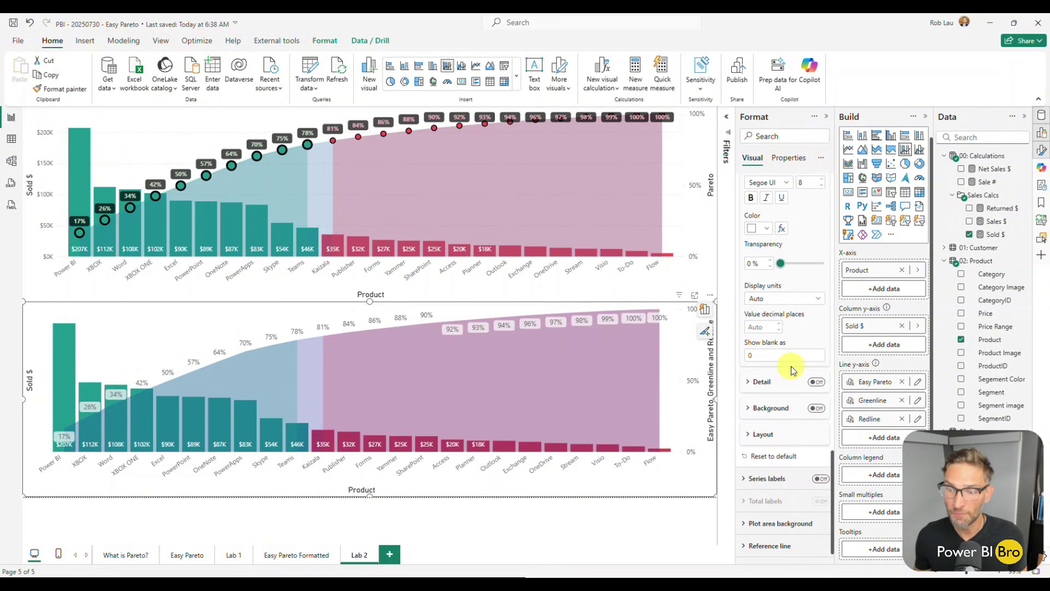
pyautogui.scroll(2, 792, 366)
pyautogui.scroll(2, 797, 323)
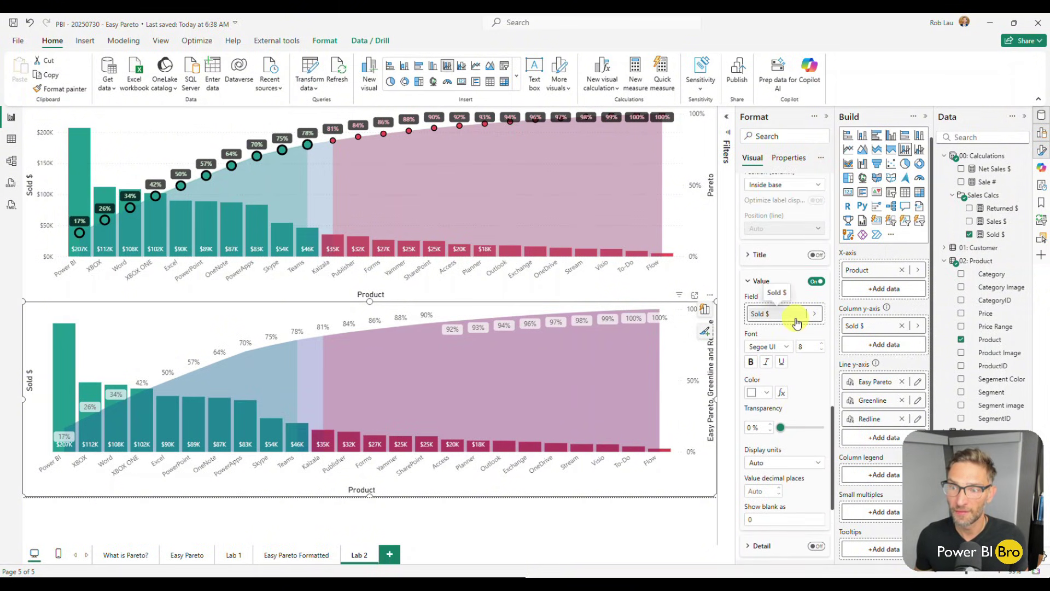
pyautogui.click(795, 240)
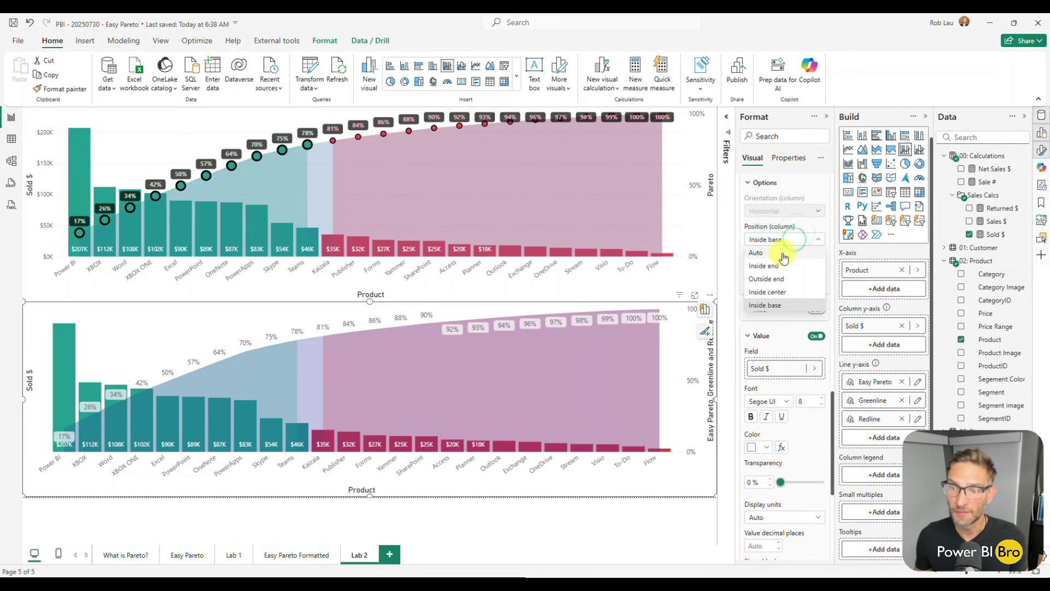
pyautogui.click(782, 252)
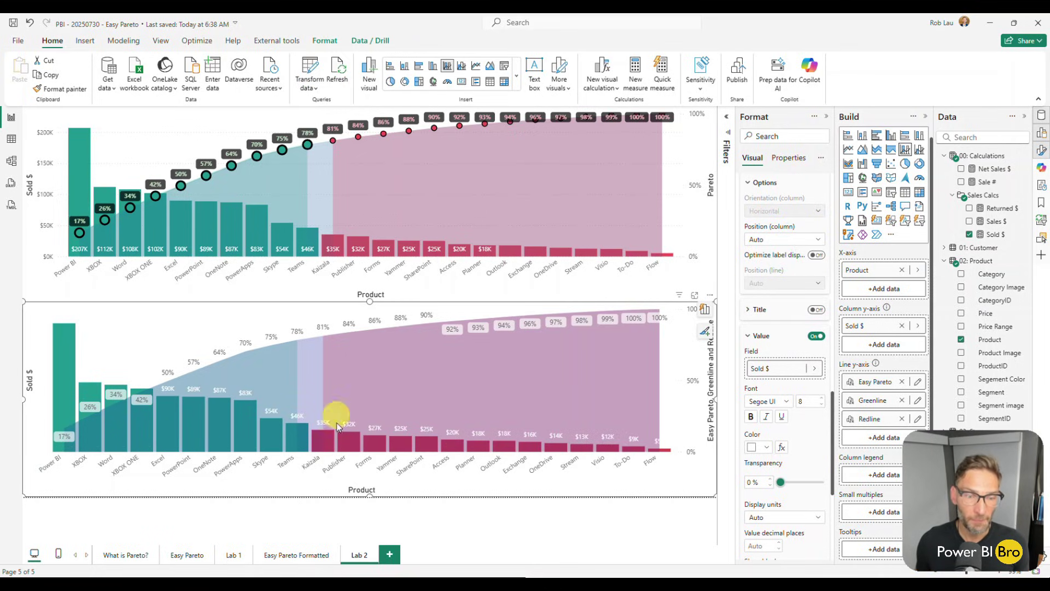
pyautogui.click(799, 240)
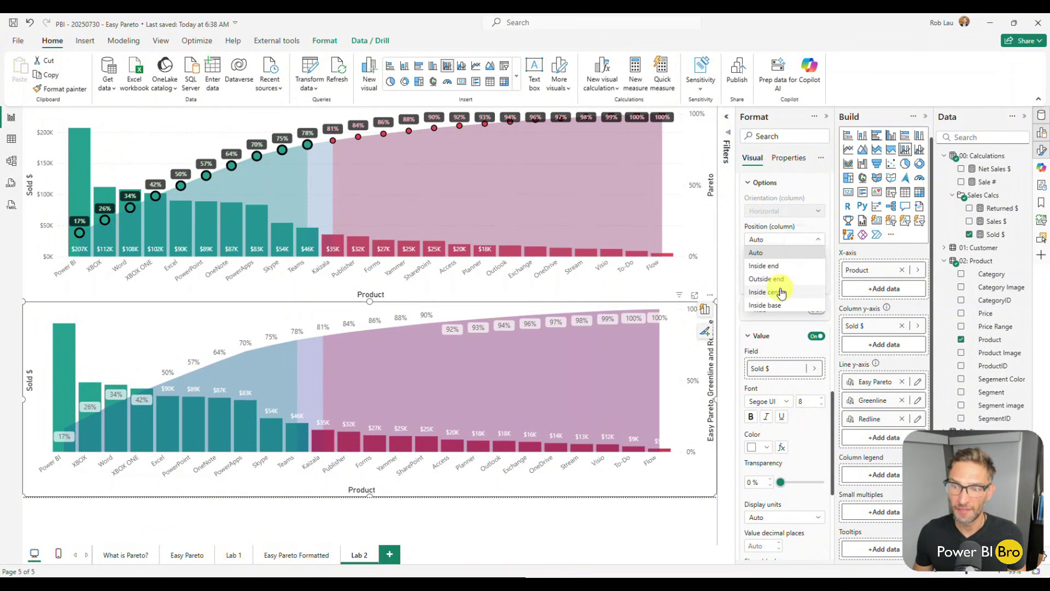
pyautogui.click(794, 304)
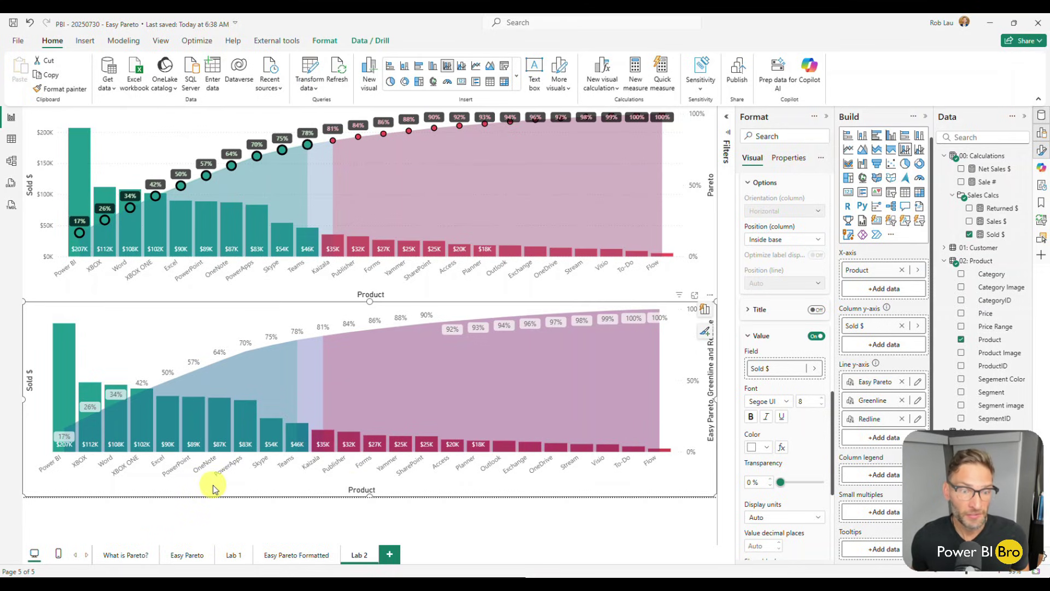
# Turn on markers for the Greenline series.
pyautogui.scroll(-5, 814, 370)
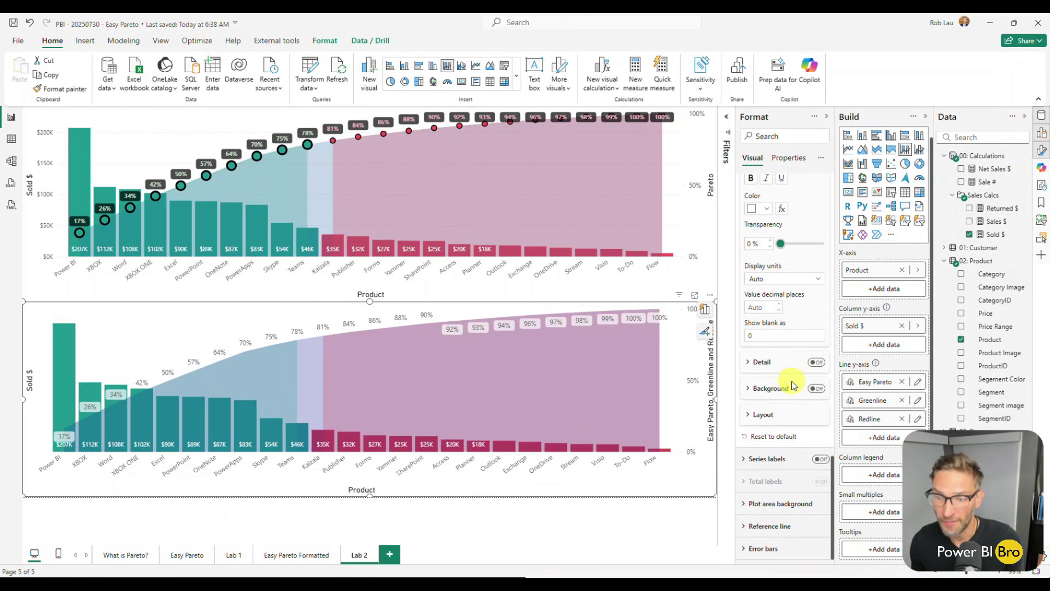
pyautogui.scroll(5, 787, 405)
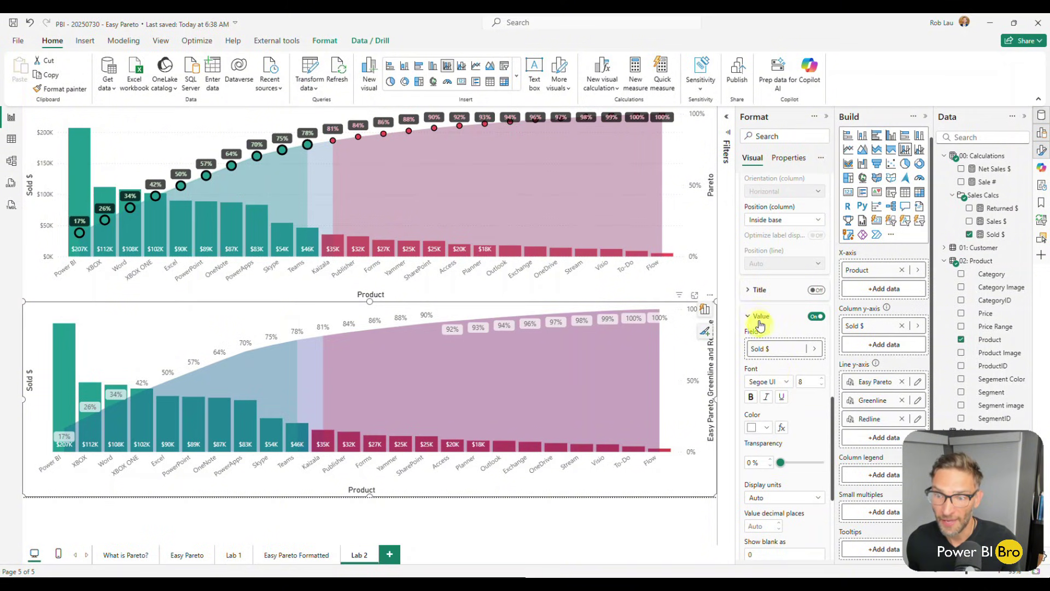
pyautogui.click(761, 316)
pyautogui.scroll(3, 758, 300)
pyautogui.click(758, 254)
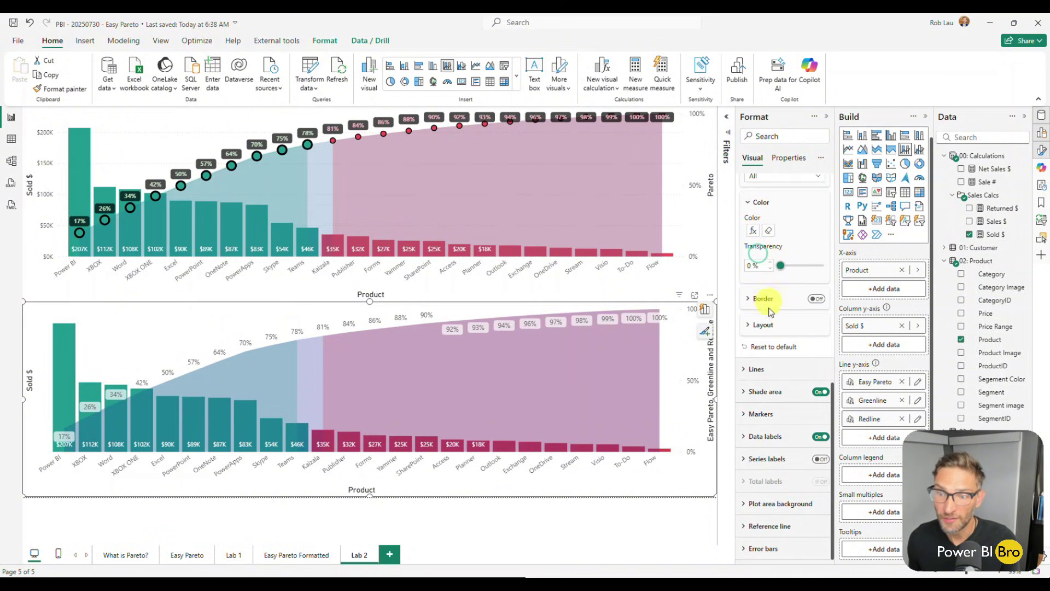
pyautogui.scroll(5, 768, 317)
pyautogui.click(760, 280)
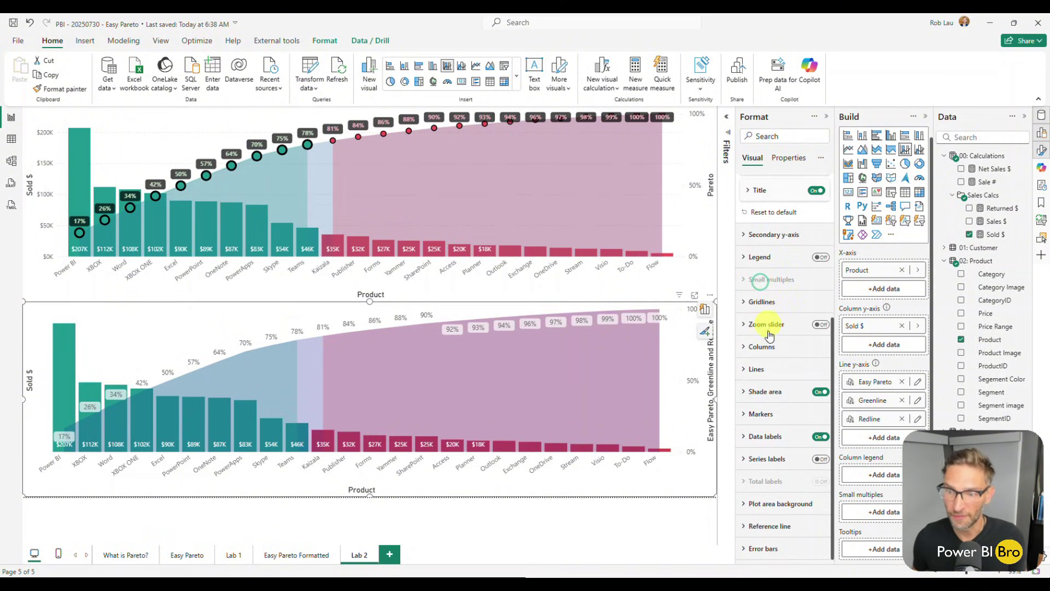
pyautogui.click(758, 413)
pyautogui.scroll(-3, 772, 385)
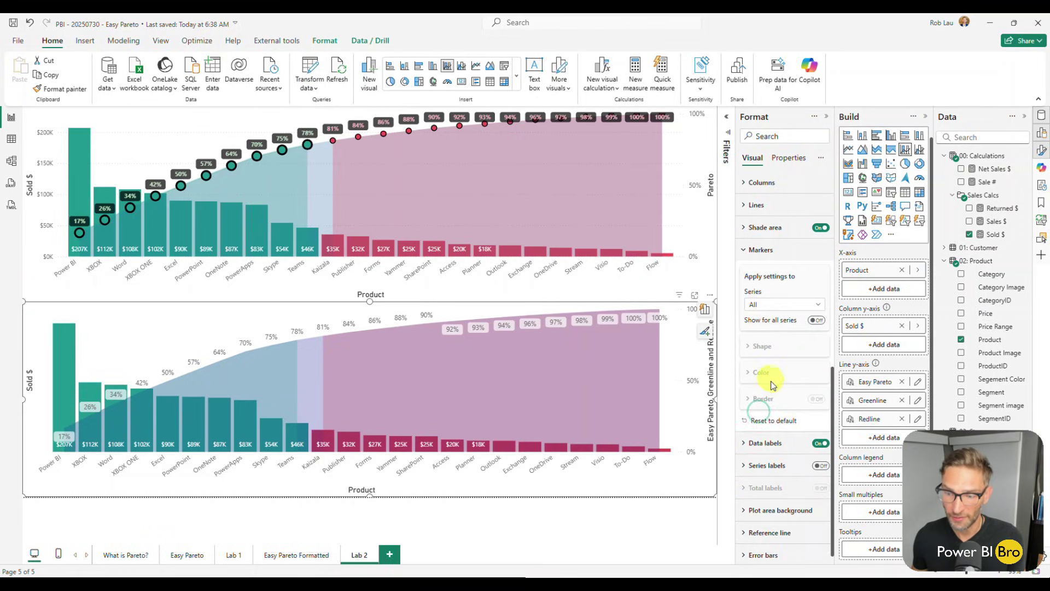
pyautogui.click(782, 304)
pyautogui.click(768, 345)
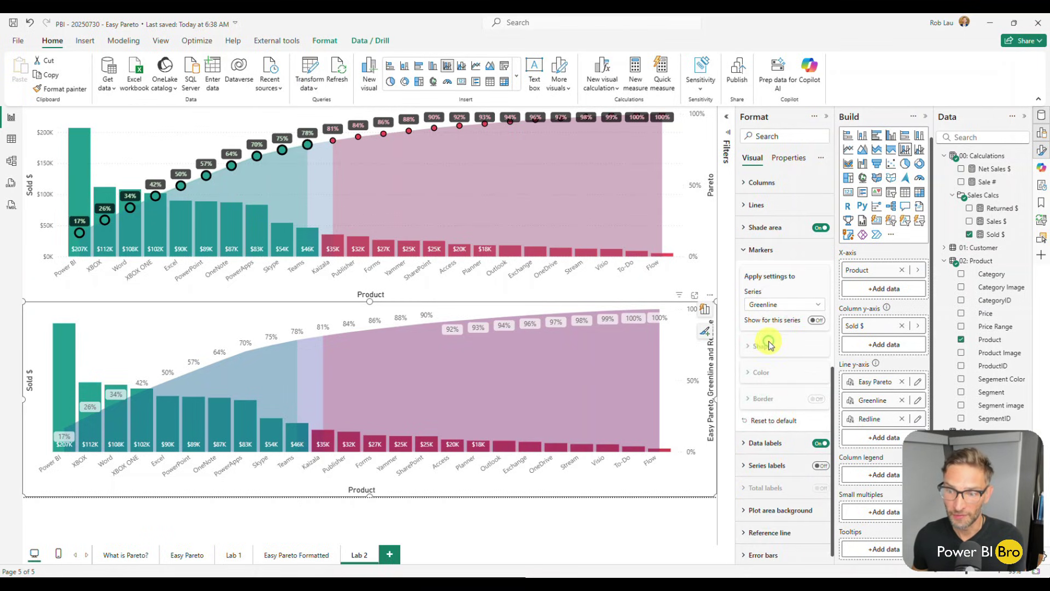
pyautogui.click(817, 320)
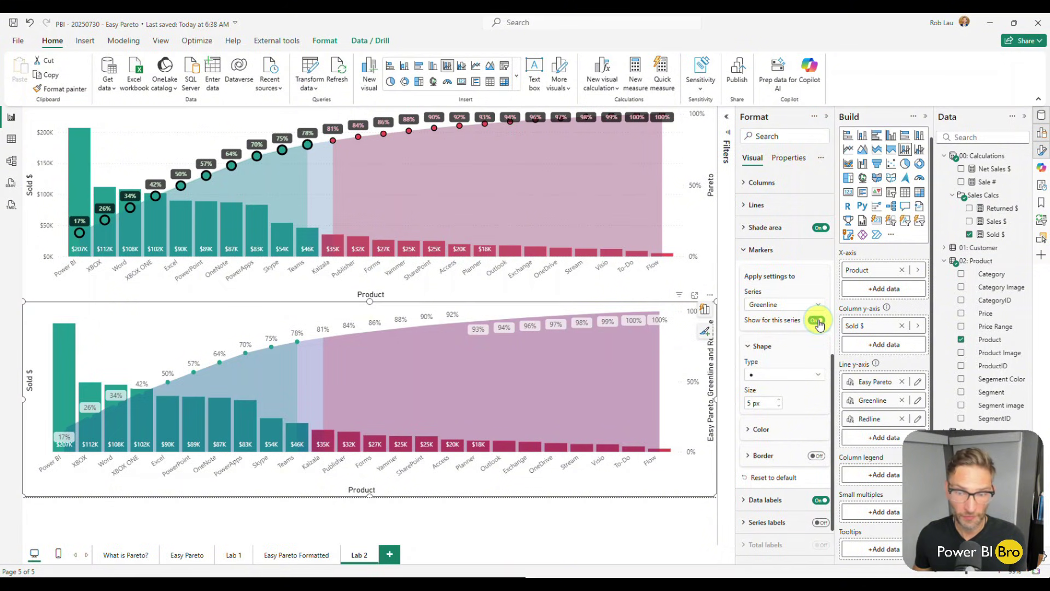
# Give the Greenline markers size 10 px and a black 5 px border.
pyautogui.scroll(-1, 797, 356)
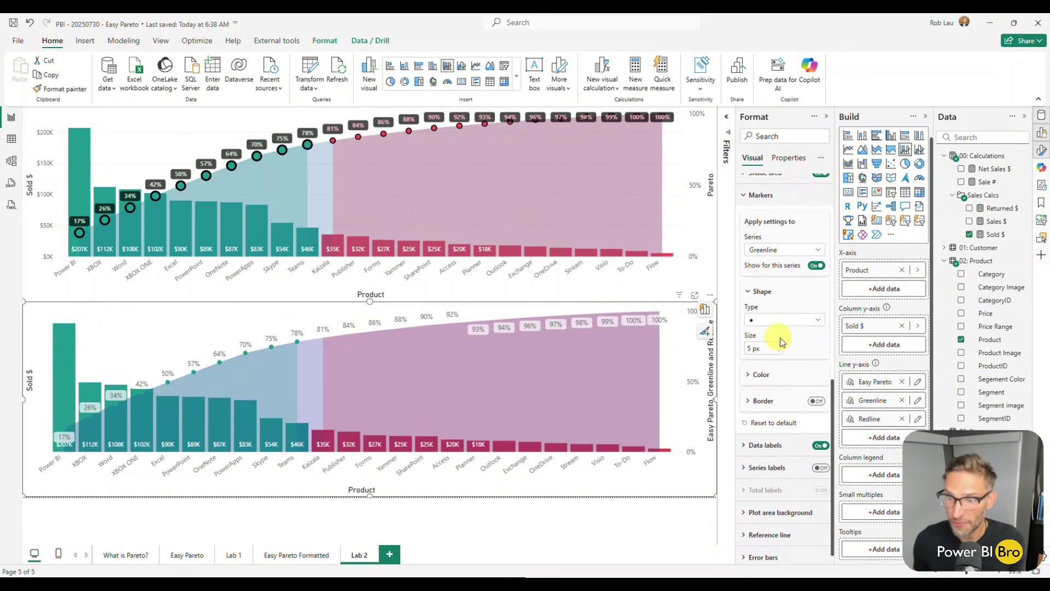
pyautogui.click(779, 348)
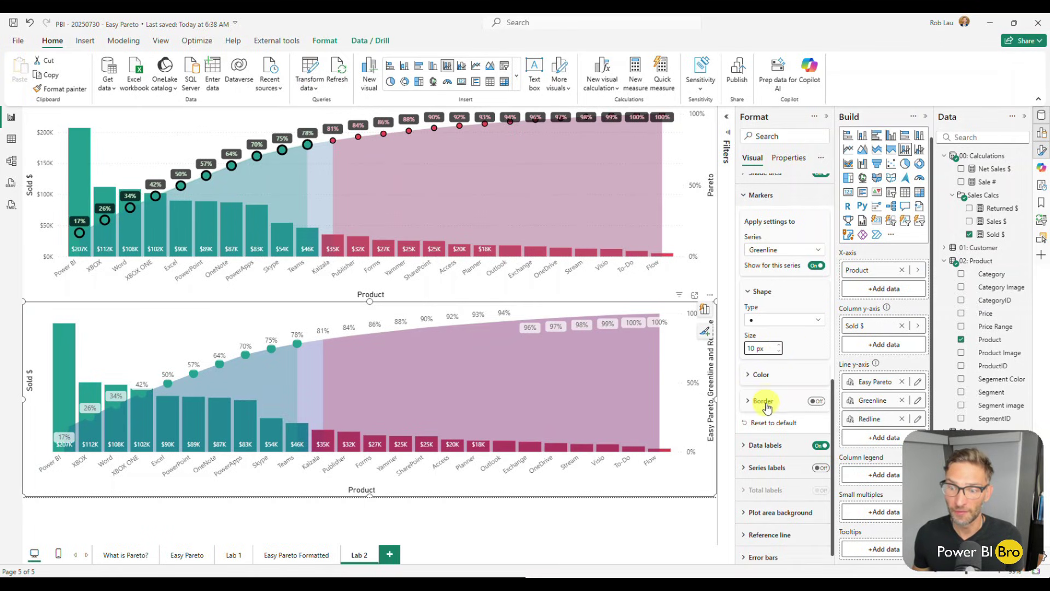
pyautogui.click(816, 401)
pyautogui.click(748, 400)
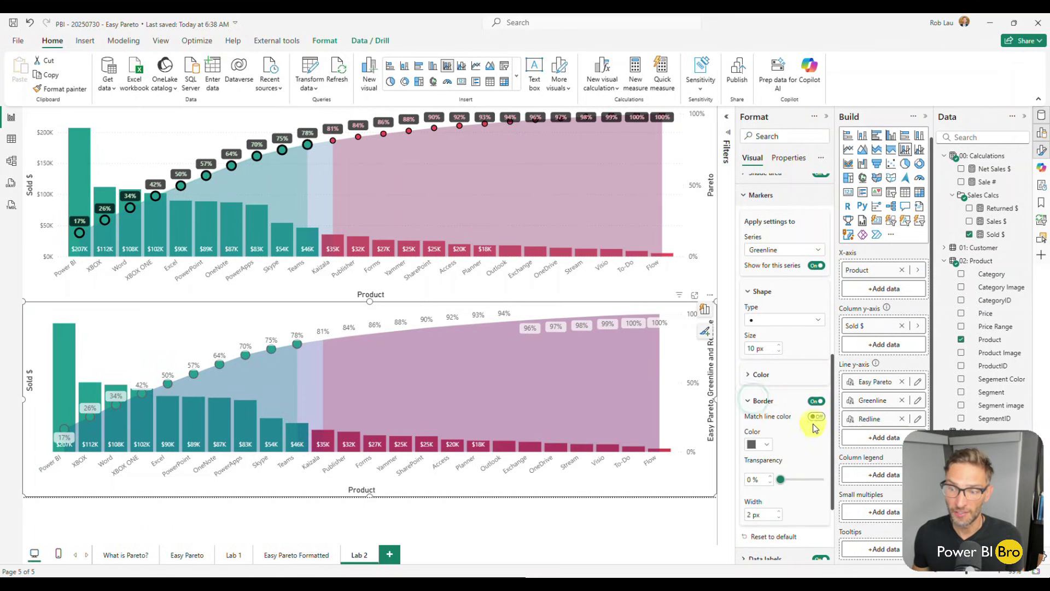
pyautogui.click(766, 444)
pyautogui.click(774, 273)
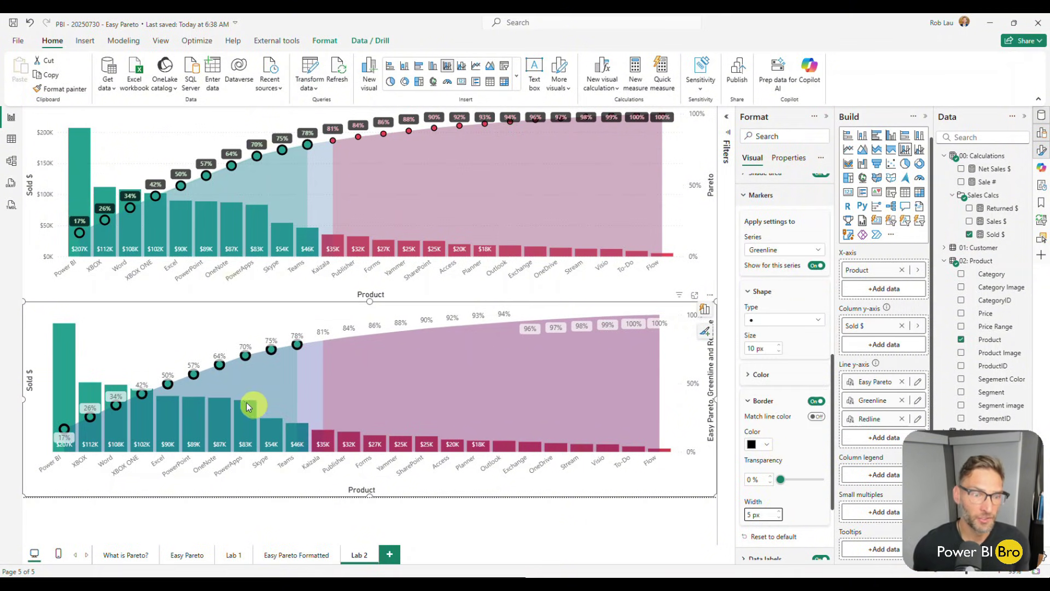
pyautogui.moveTo(313, 341)
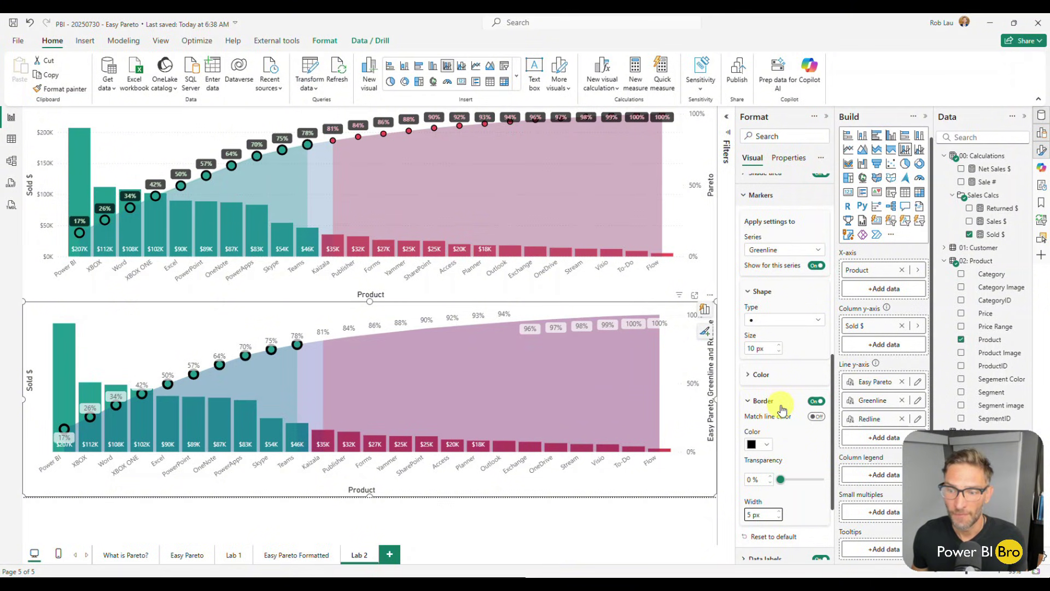
# Turn on markers for the Redline series.
pyautogui.scroll(3, 782, 408)
pyautogui.click(781, 359)
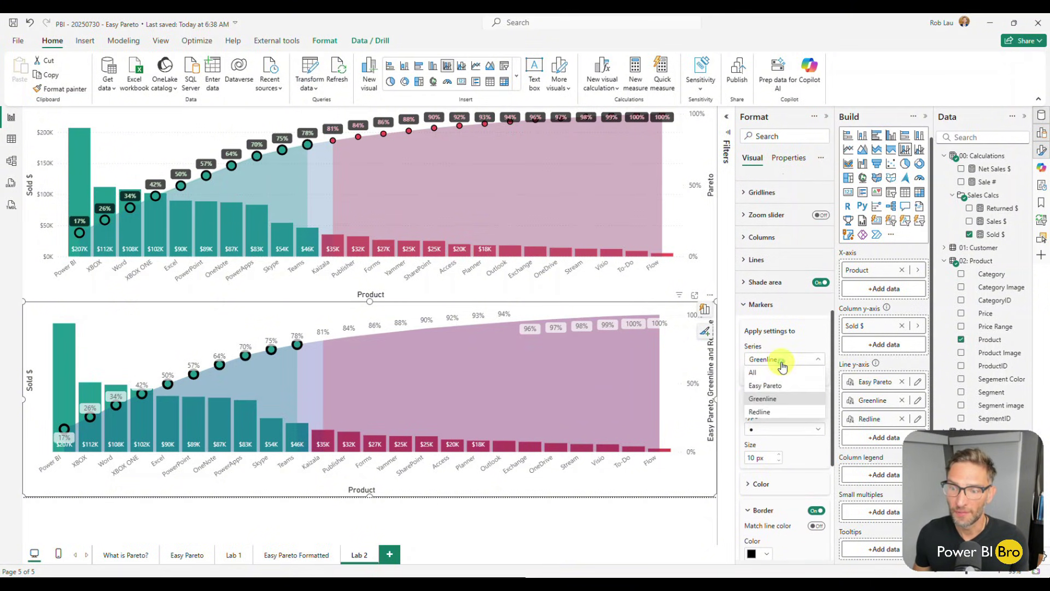
pyautogui.click(767, 412)
pyautogui.scroll(-2, 773, 400)
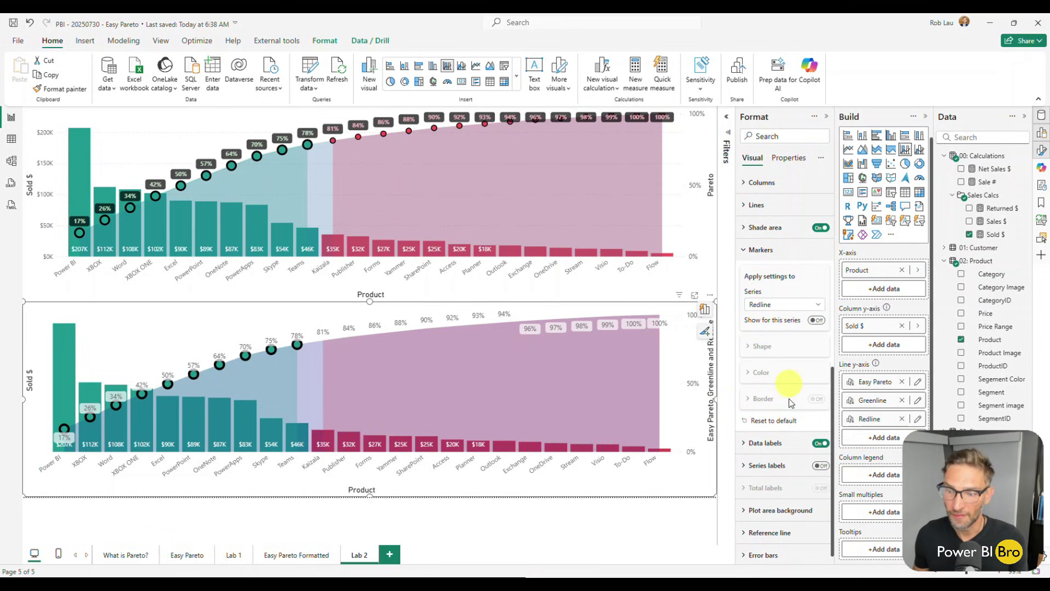
pyautogui.scroll(2, 786, 363)
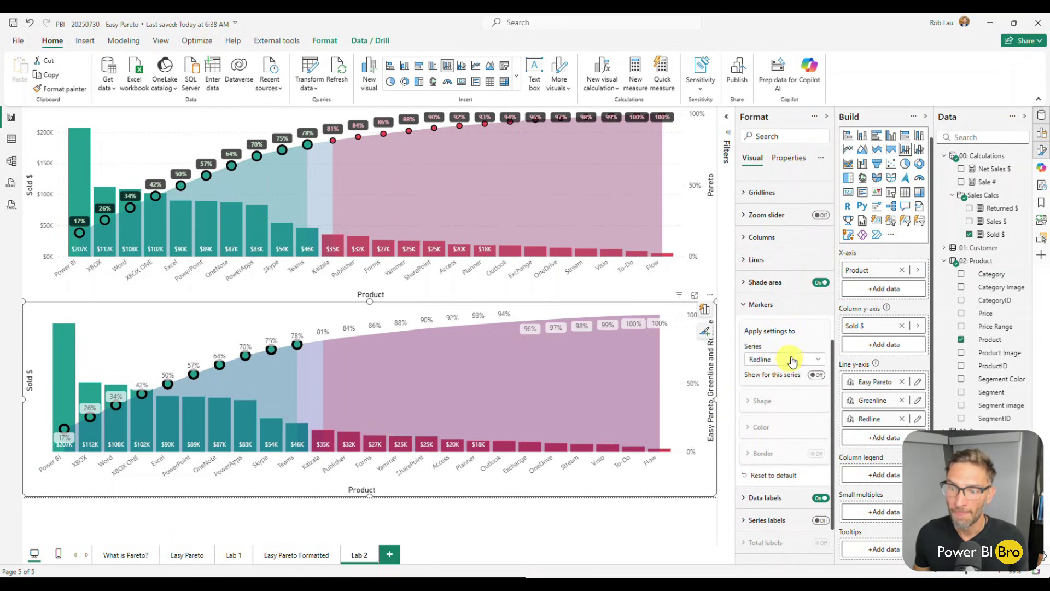
pyautogui.click(816, 375)
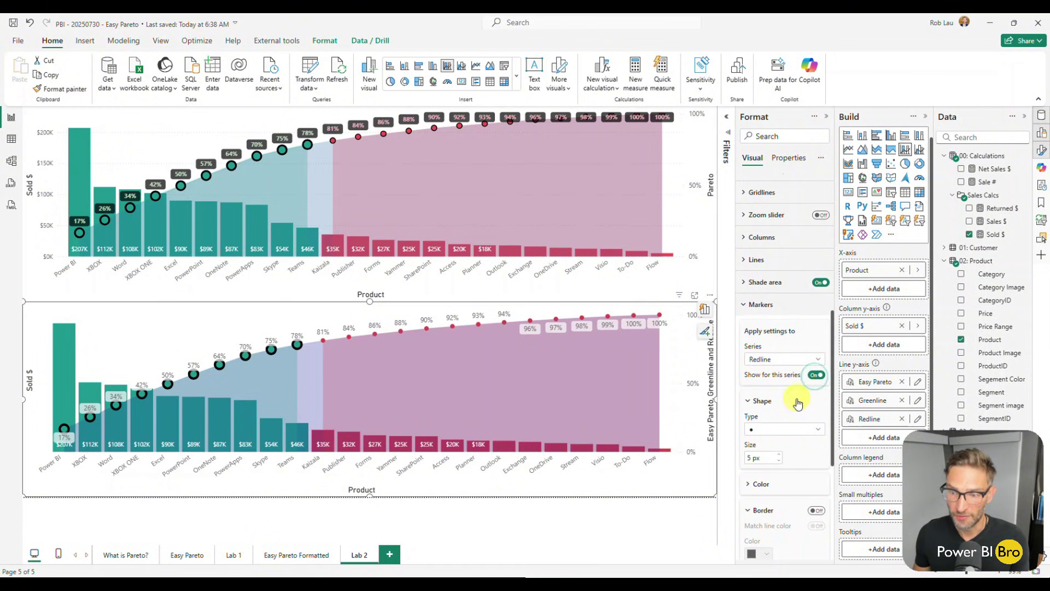
# Add a black 5 px border to the Redline markers and deselect the chart.
pyautogui.scroll(-2, 793, 397)
pyautogui.scroll(-2, 785, 376)
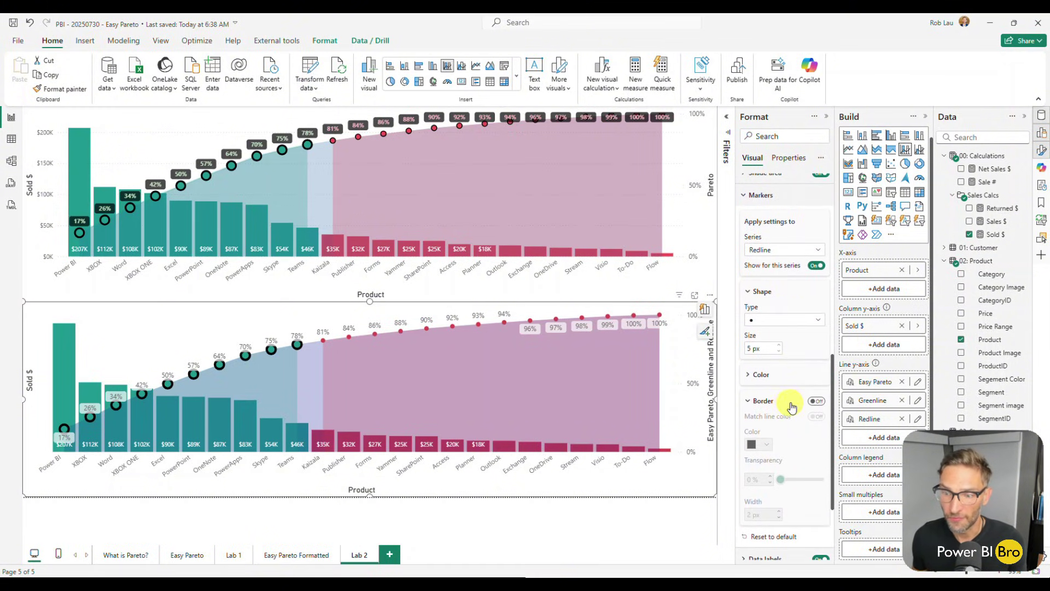
pyautogui.click(761, 376)
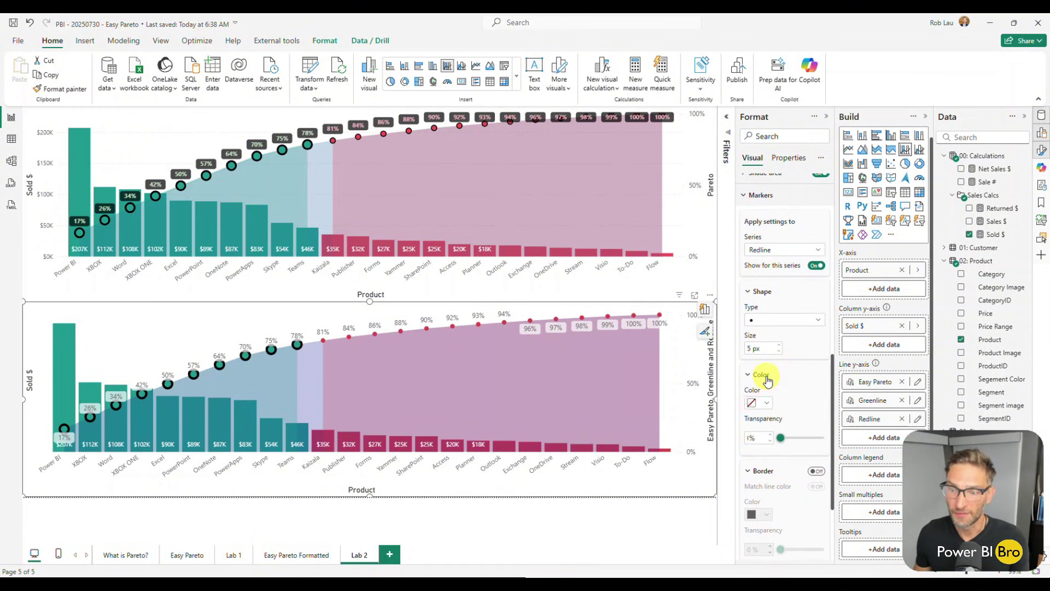
pyautogui.scroll(-1, 772, 405)
pyautogui.scroll(-1, 774, 409)
pyautogui.click(815, 416)
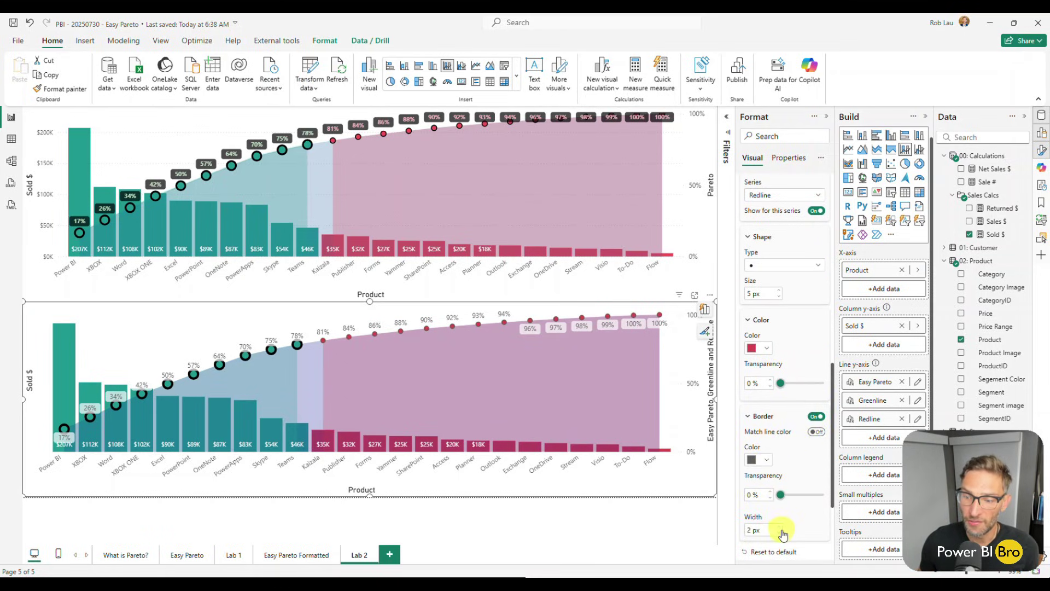
pyautogui.click(759, 460)
pyautogui.click(775, 287)
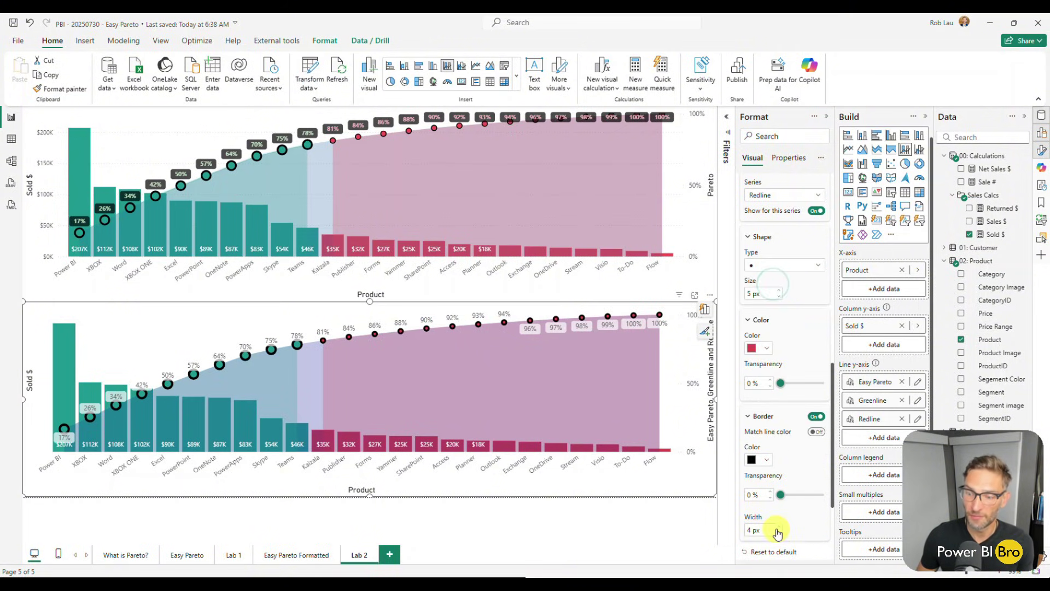
pyautogui.click(779, 529)
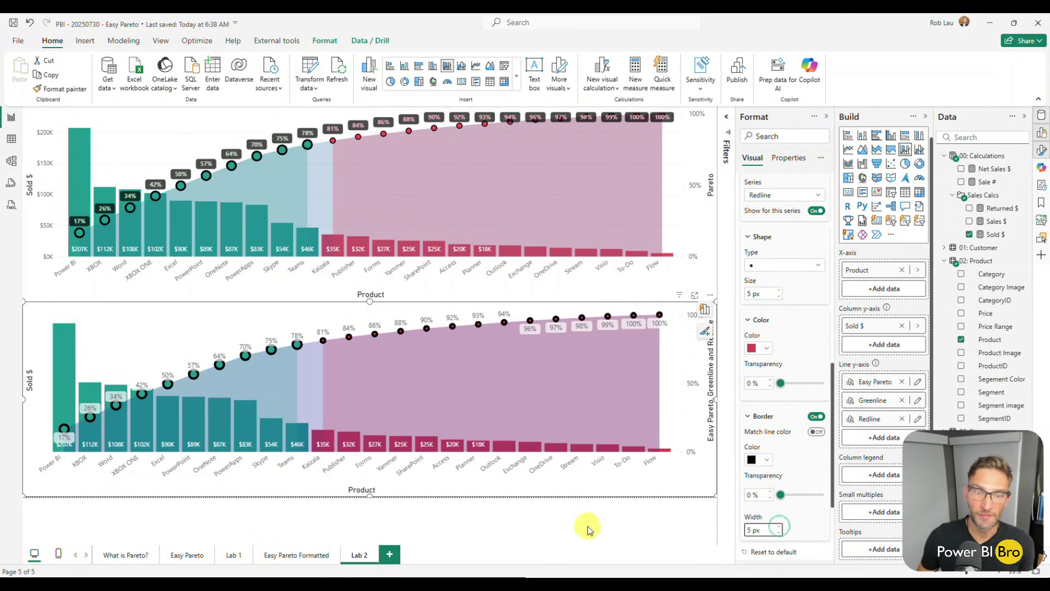
pyautogui.click(483, 535)
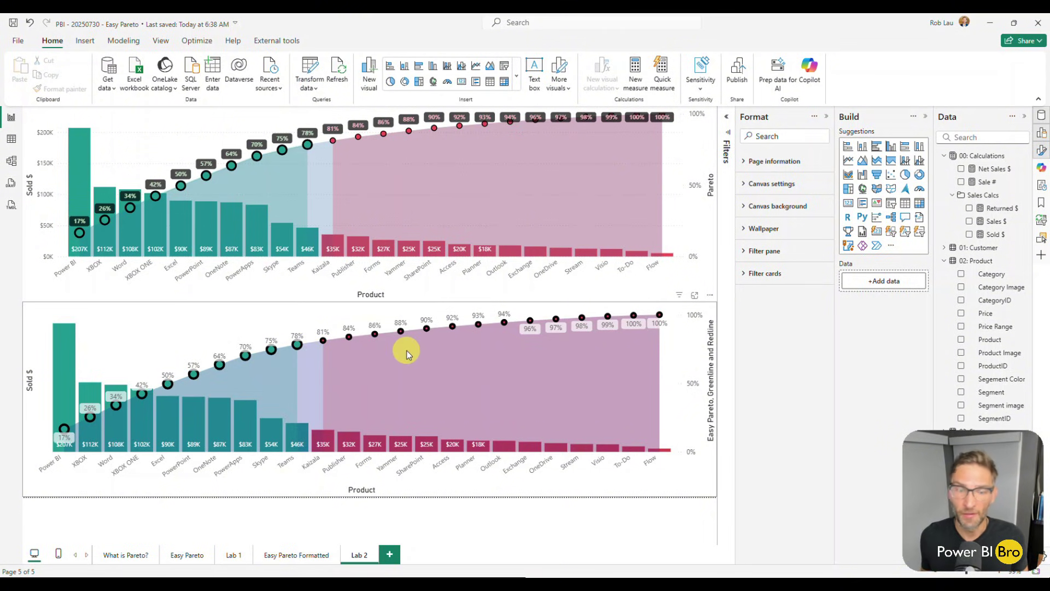
# On the lower Pareto chart, turn on backgrounds for the Sold $ value labels.
pyautogui.click(411, 481)
pyautogui.scroll(-5, 788, 300)
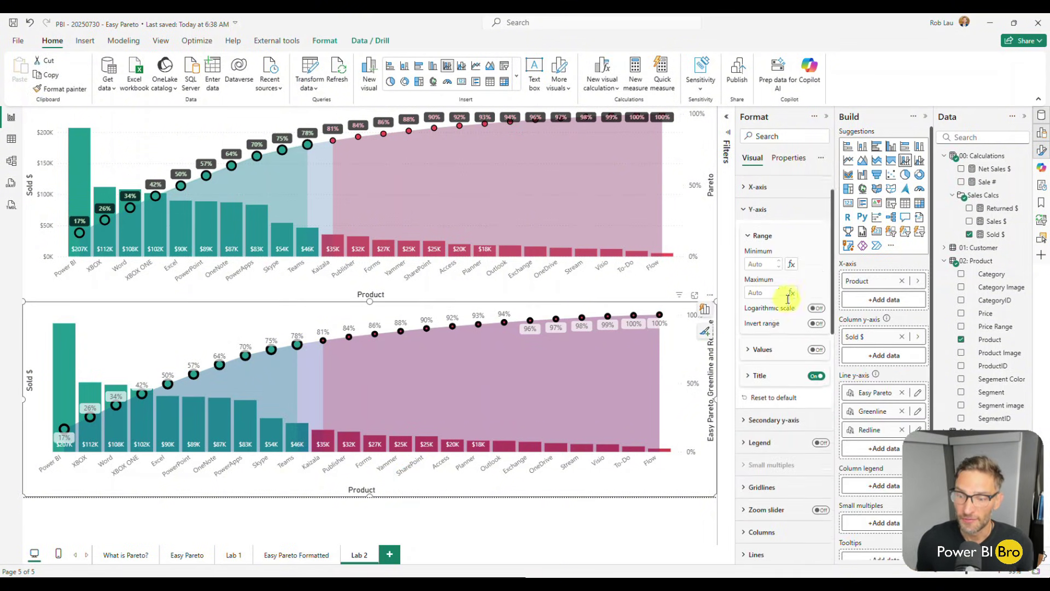
pyautogui.scroll(-7, 789, 305)
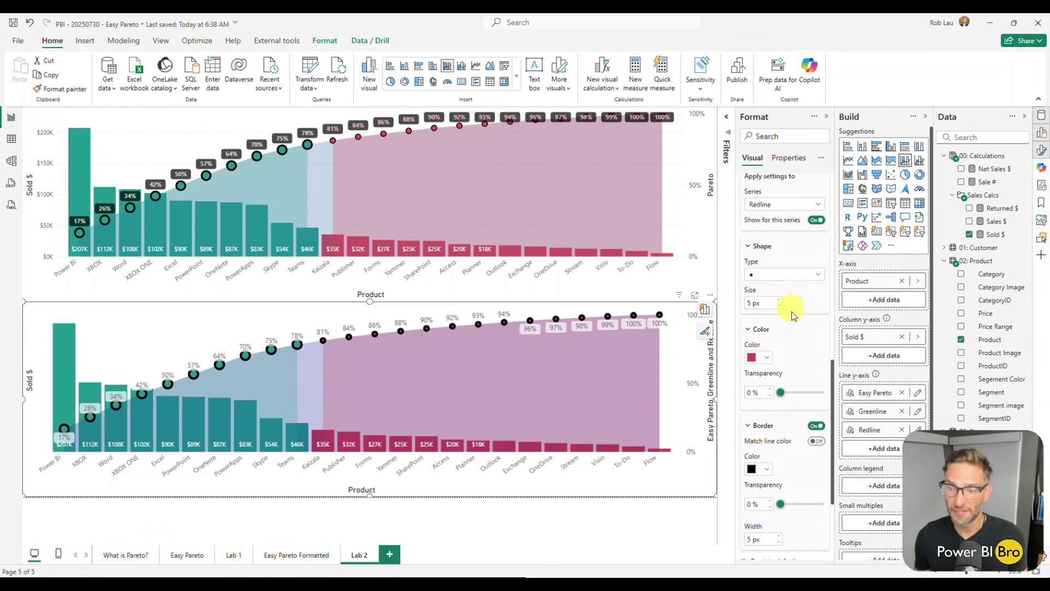
pyautogui.scroll(-1, 795, 322)
pyautogui.click(760, 435)
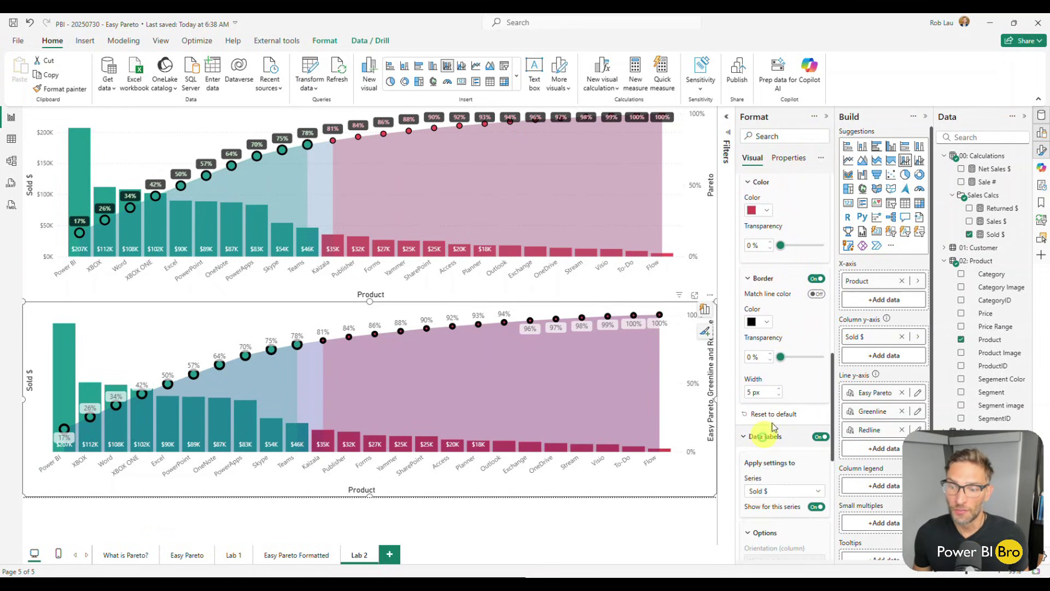
pyautogui.scroll(-3, 777, 426)
pyautogui.scroll(-3, 793, 405)
pyautogui.click(759, 467)
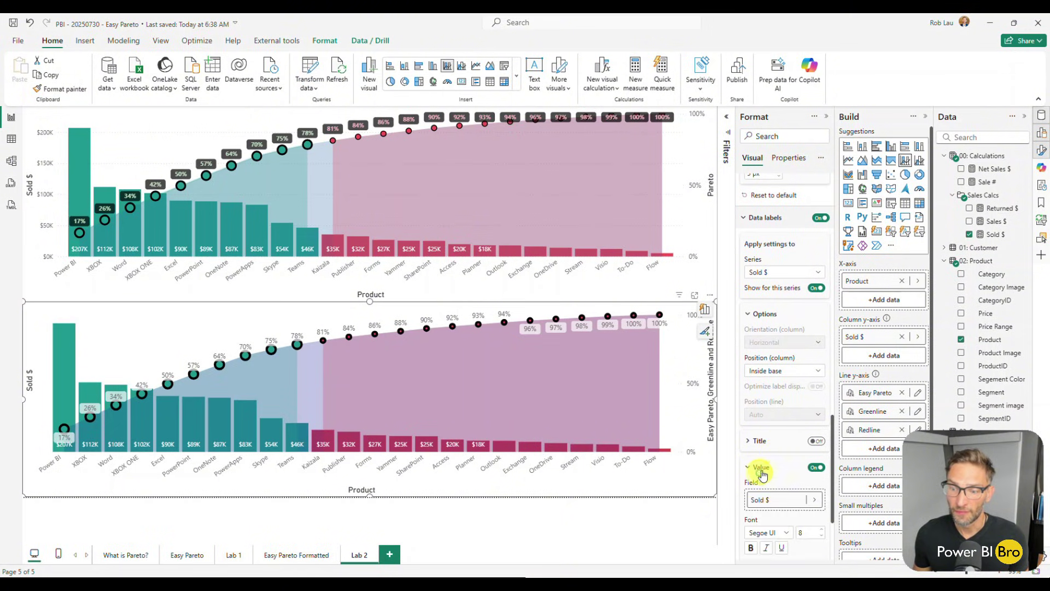
pyautogui.scroll(-2, 786, 464)
pyautogui.scroll(-1, 786, 464)
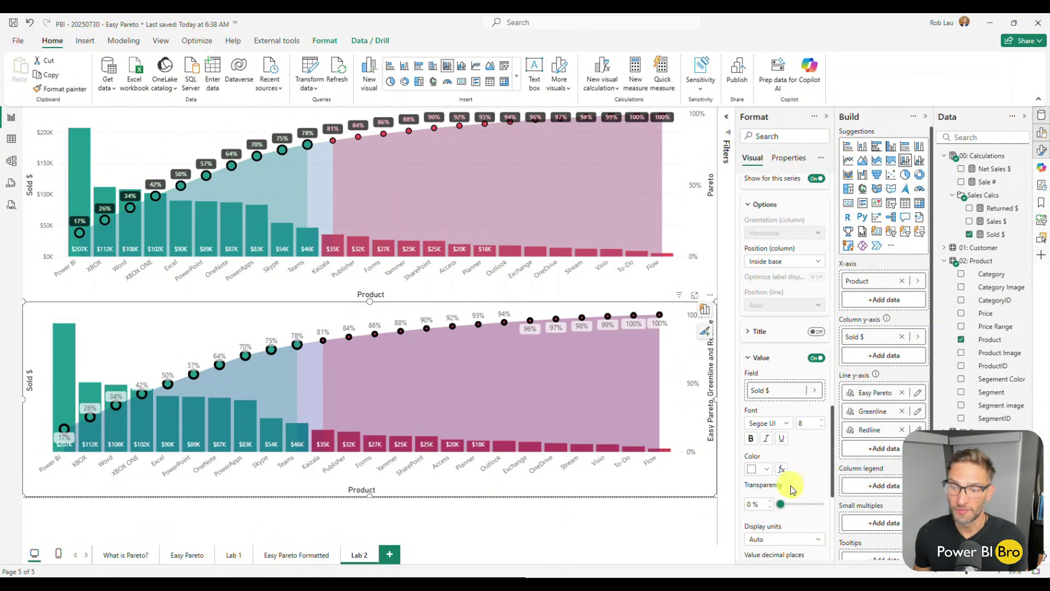
pyautogui.click(819, 429)
pyautogui.scroll(-3, 815, 462)
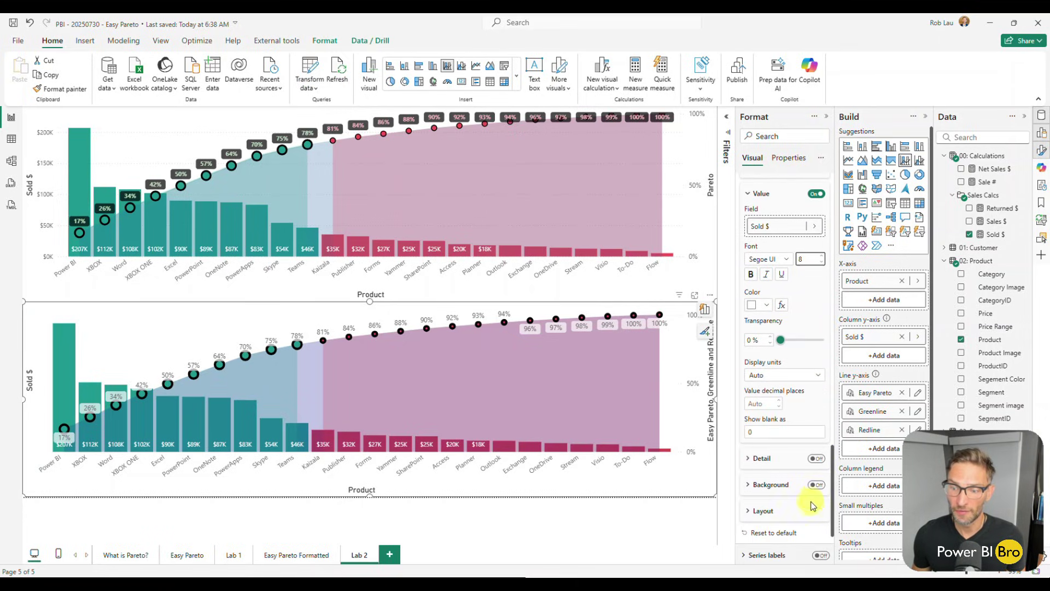
pyautogui.click(817, 485)
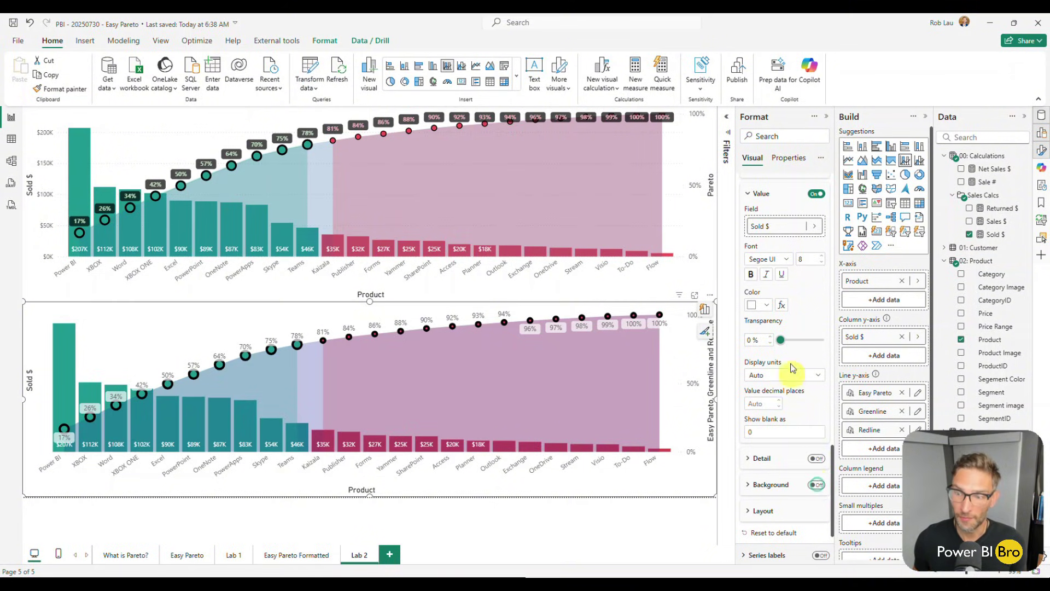
# Give the Easy Pareto labels a background and position them Above the line.
pyautogui.scroll(5, 788, 331)
pyautogui.click(785, 218)
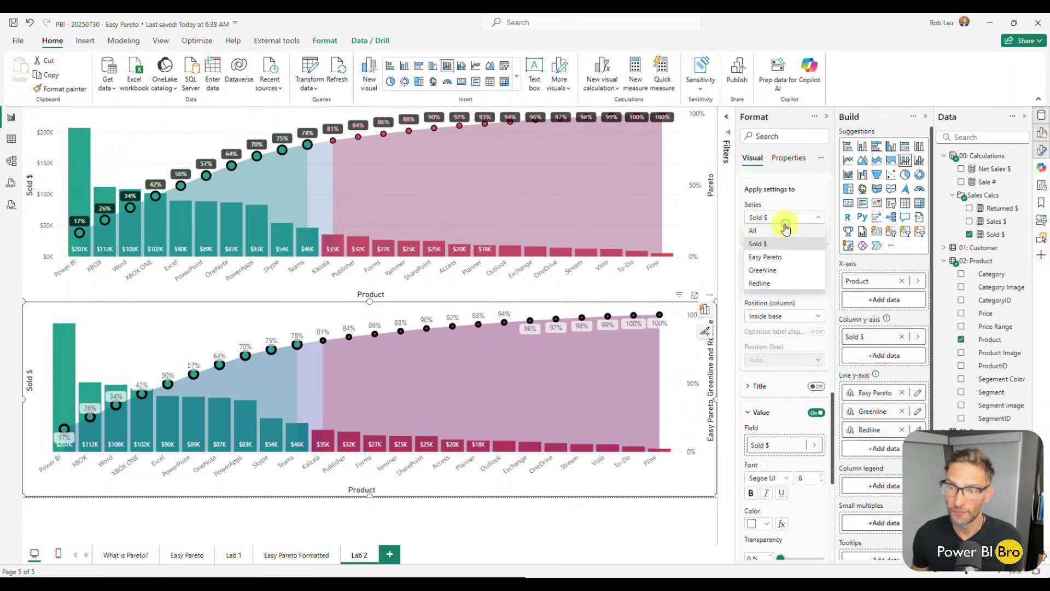
pyautogui.click(783, 262)
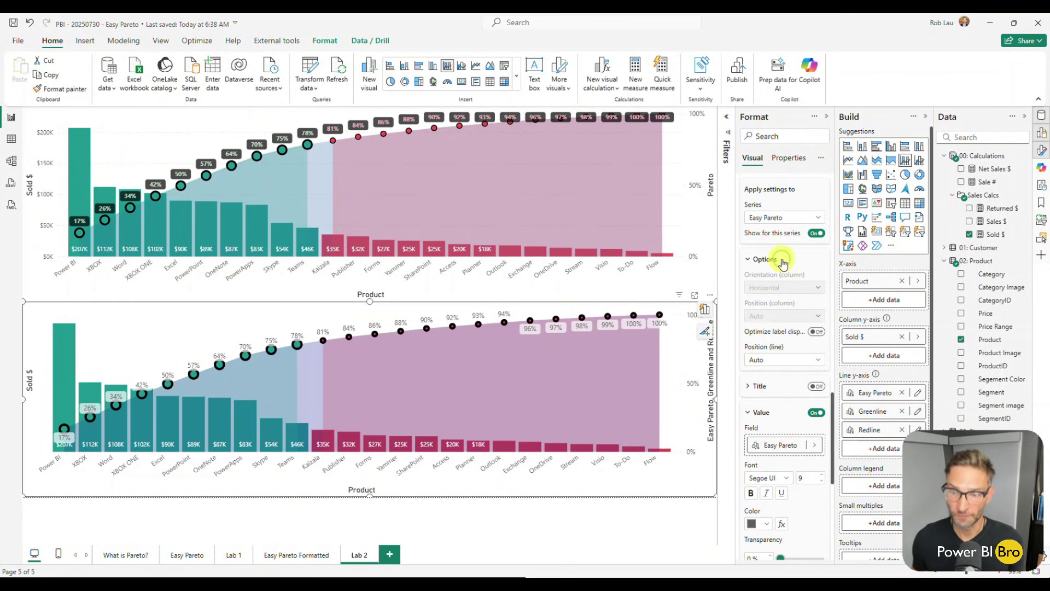
pyautogui.scroll(-1, 773, 412)
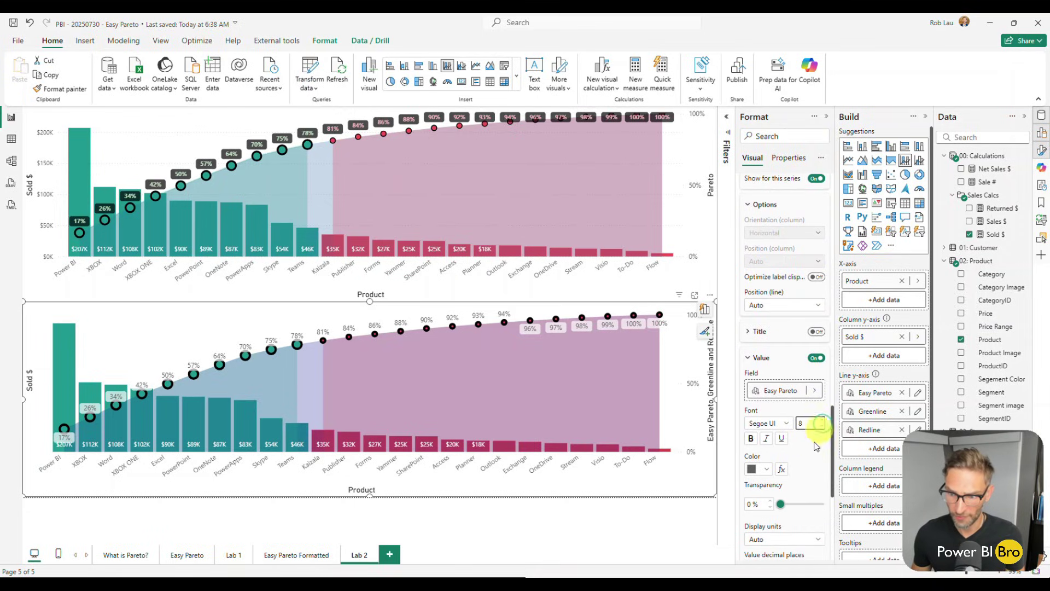
pyautogui.scroll(-2, 804, 438)
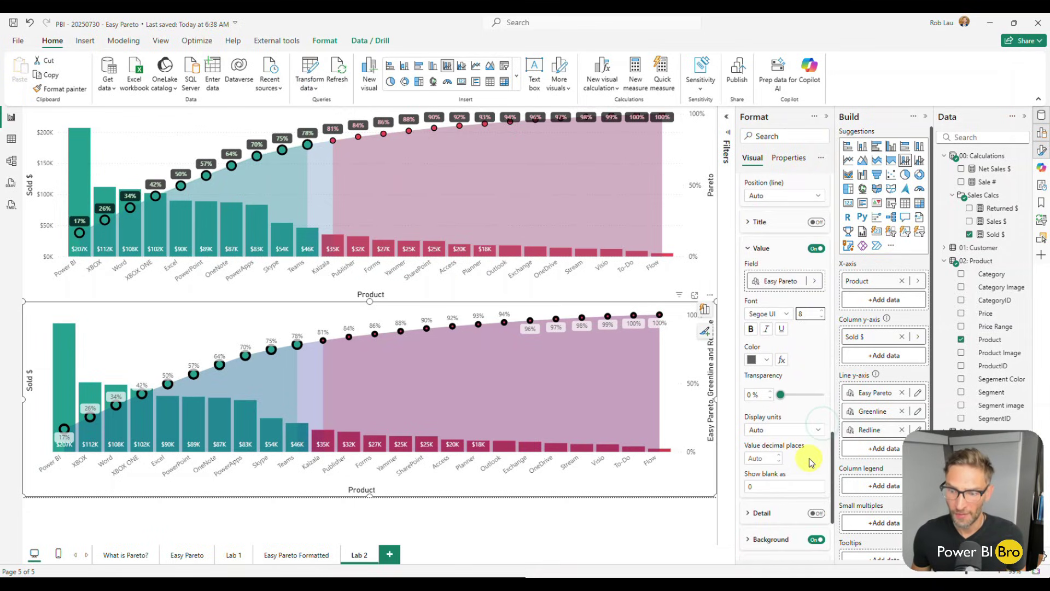
pyautogui.click(816, 540)
pyautogui.click(768, 539)
pyautogui.scroll(-2, 787, 481)
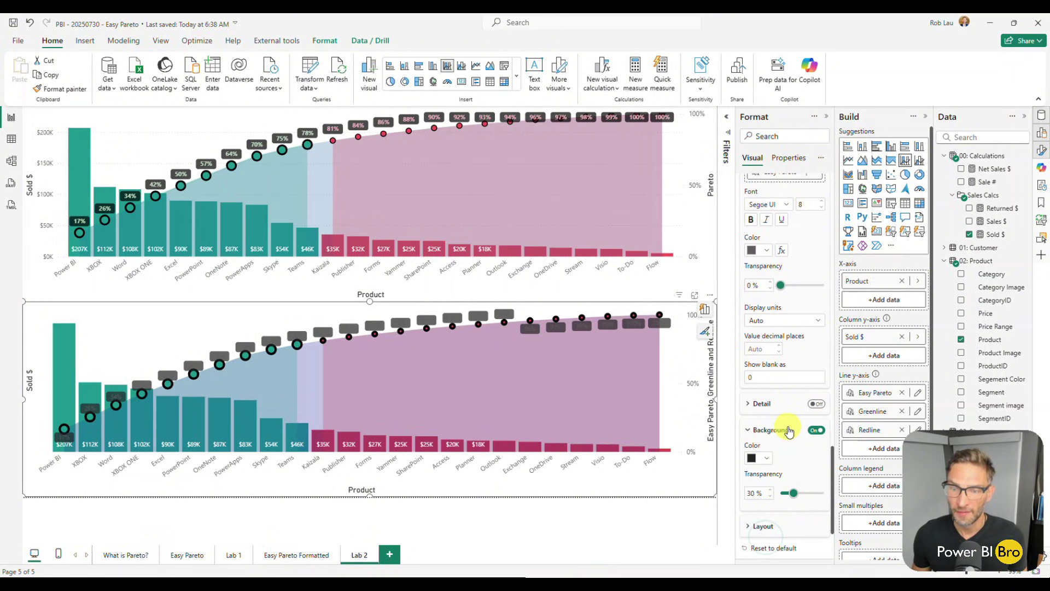
pyautogui.scroll(3, 789, 430)
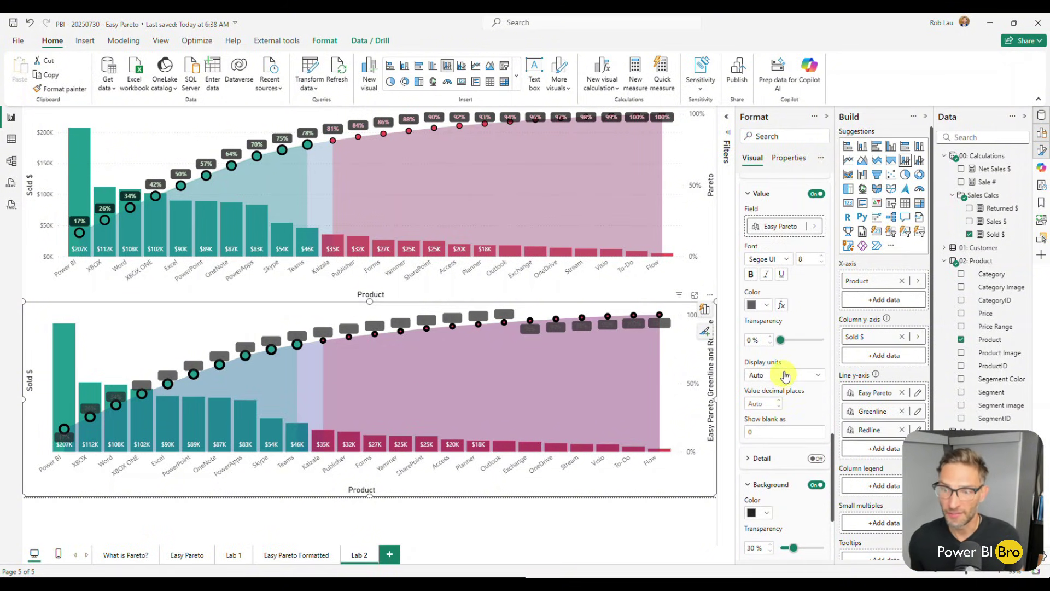
pyautogui.click(782, 251)
pyautogui.click(781, 281)
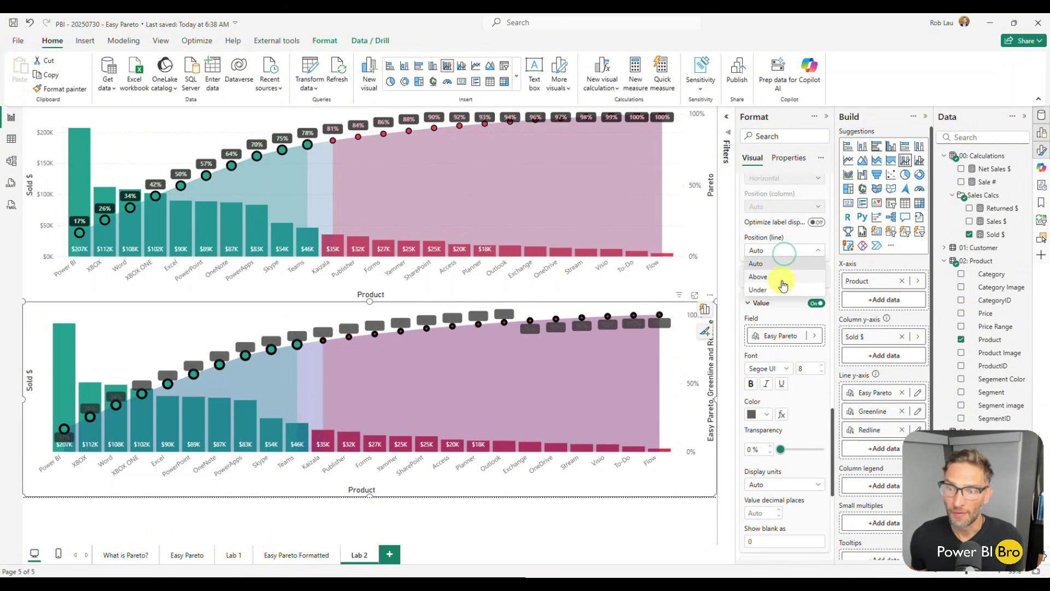
pyautogui.moveTo(261, 446)
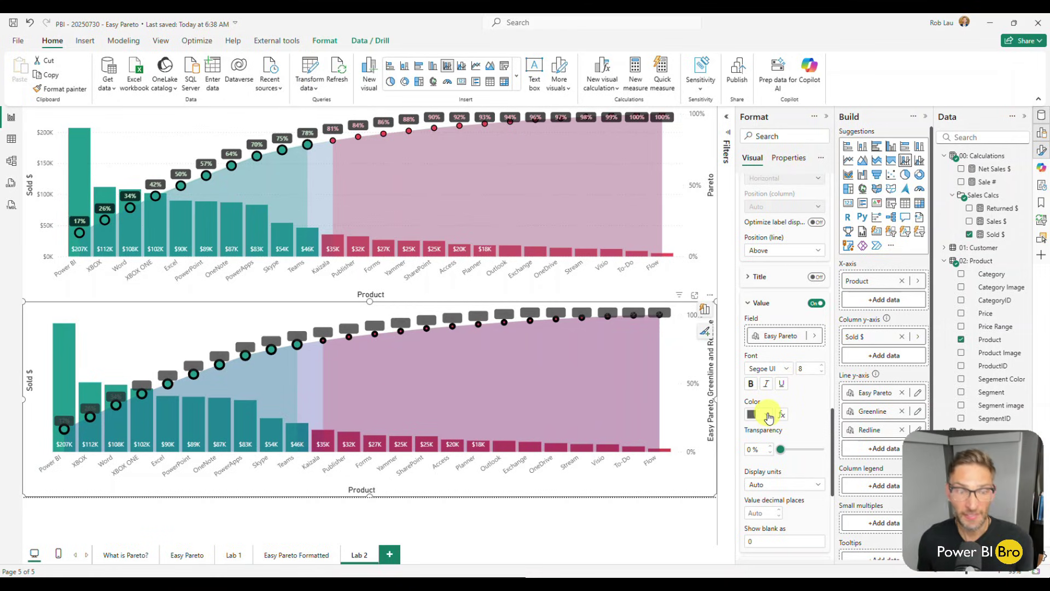
pyautogui.scroll(6, 790, 389)
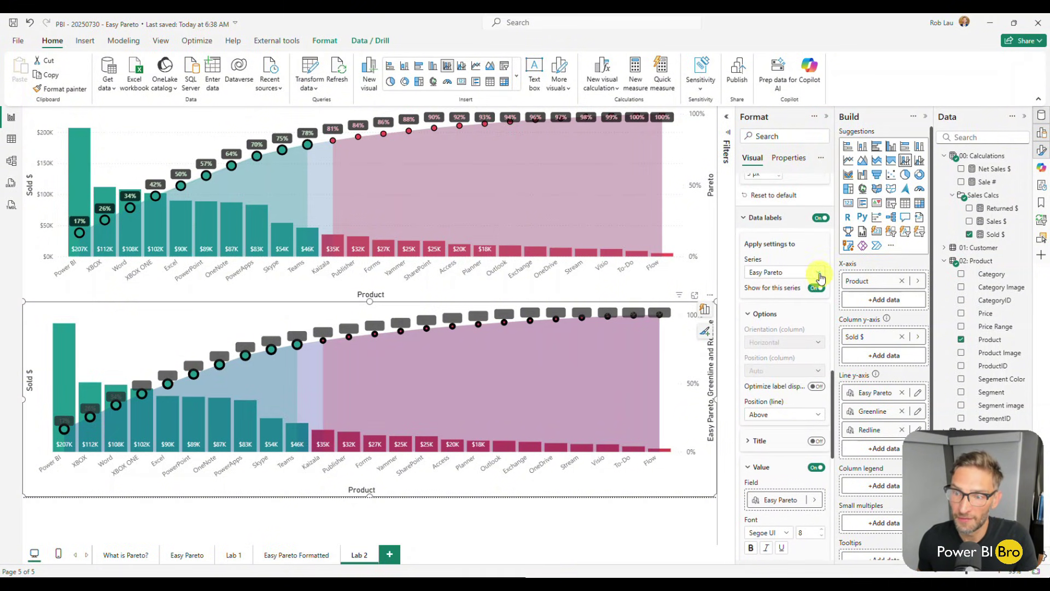
# Hide the Easy Pareto data labels and switch label settings to the Greenline series.
pyautogui.click(819, 273)
pyautogui.click(818, 277)
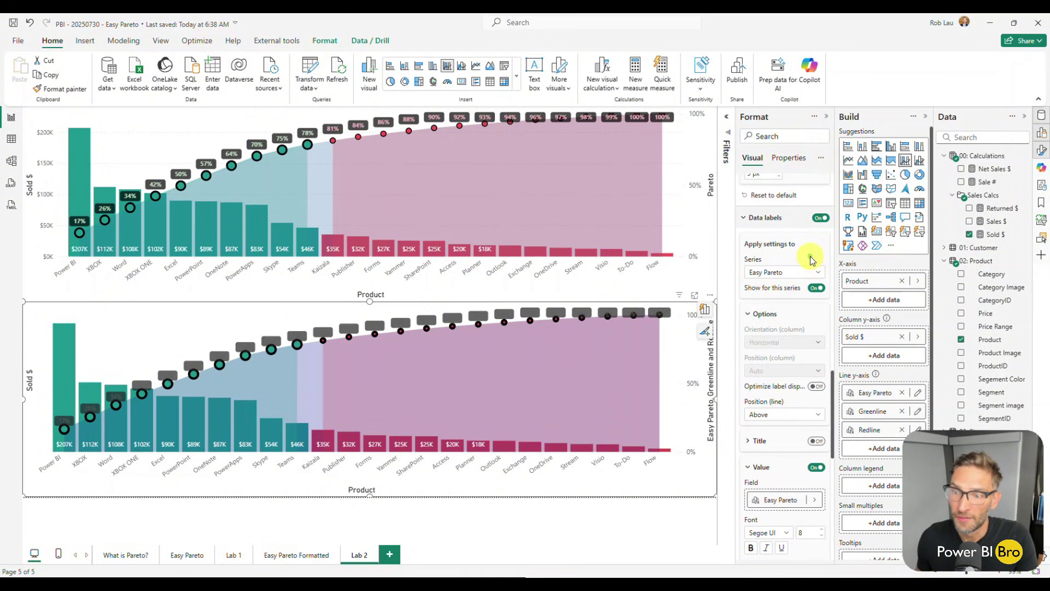
pyautogui.click(815, 288)
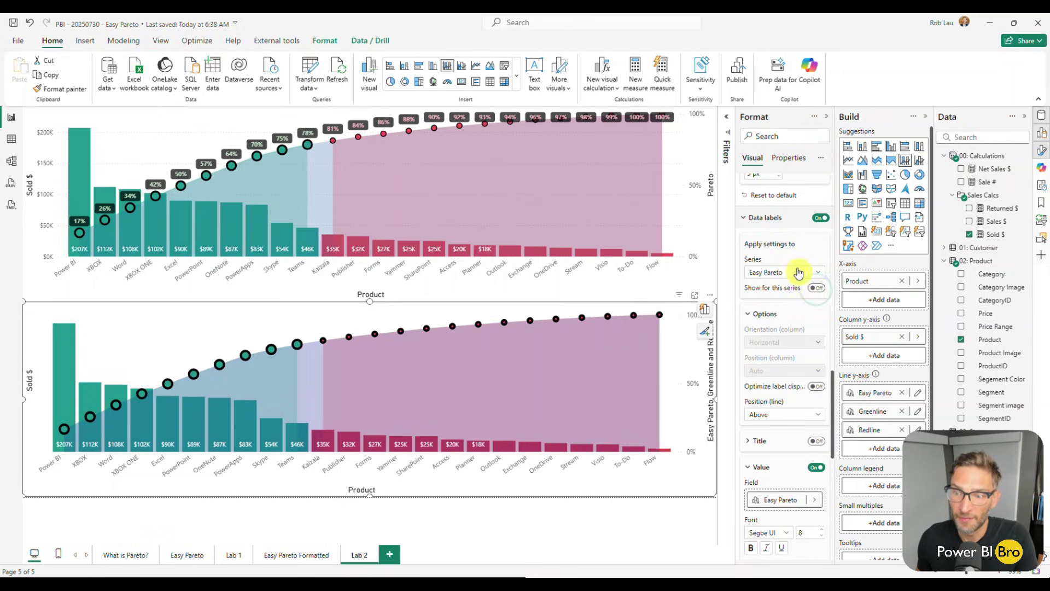
pyautogui.click(796, 272)
pyautogui.click(770, 326)
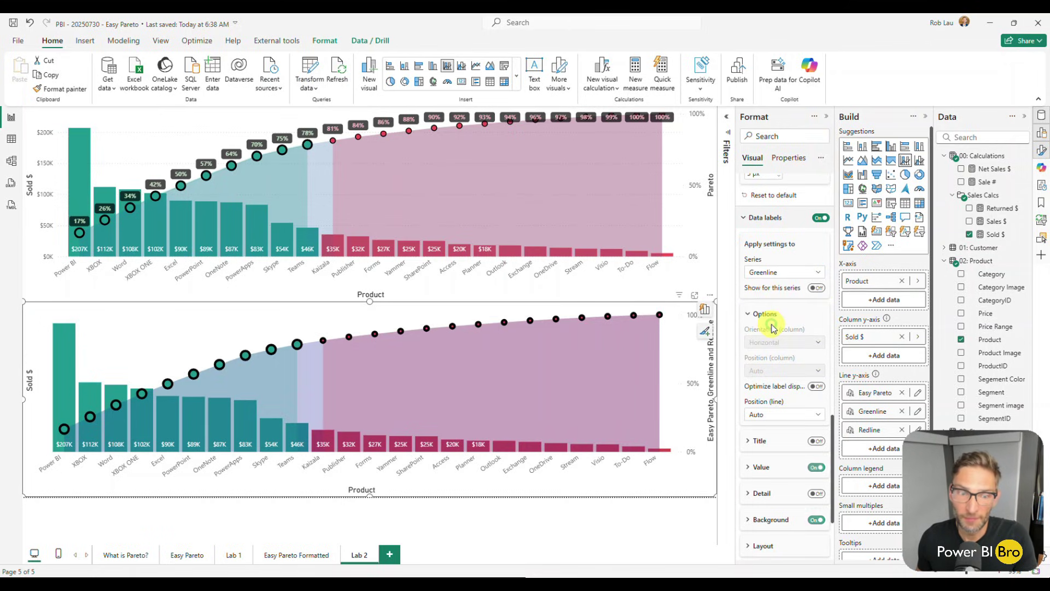
pyautogui.click(815, 288)
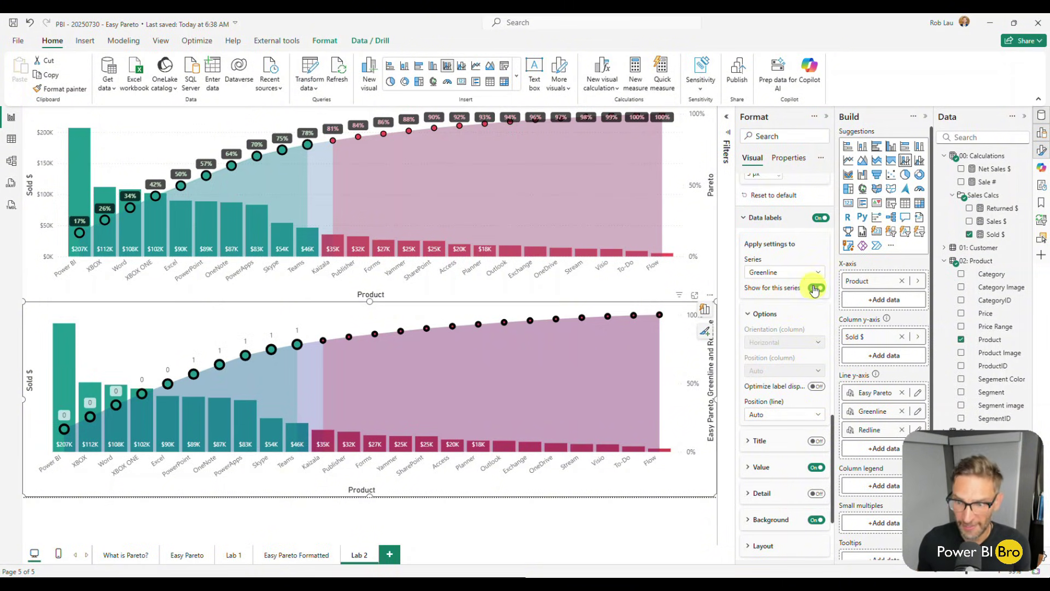
# Turn off the Greenline value labels so its 0 and 1 values disappear.
pyautogui.scroll(-3, 787, 350)
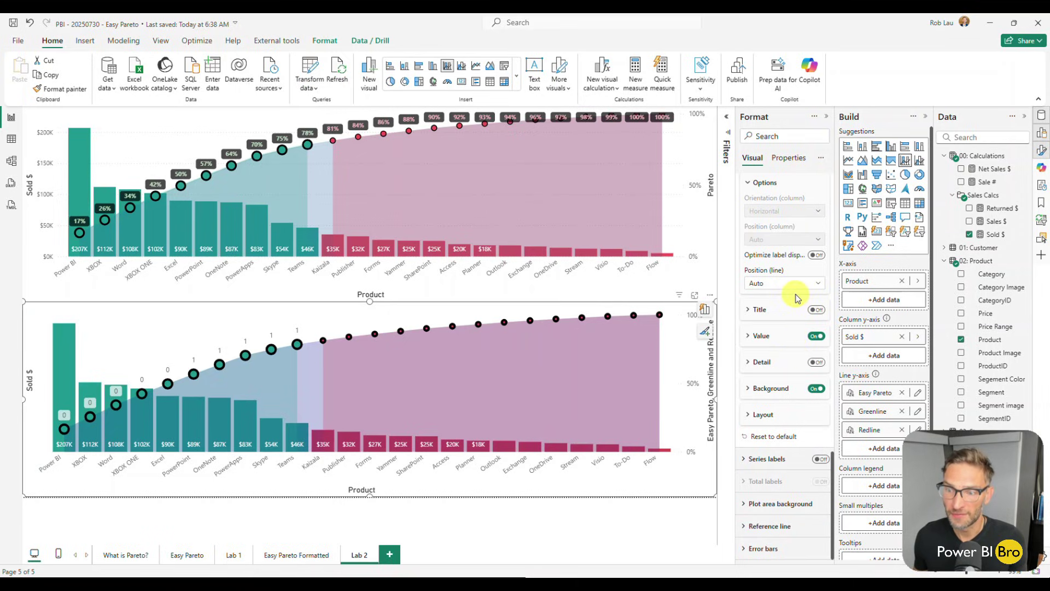
pyautogui.click(761, 337)
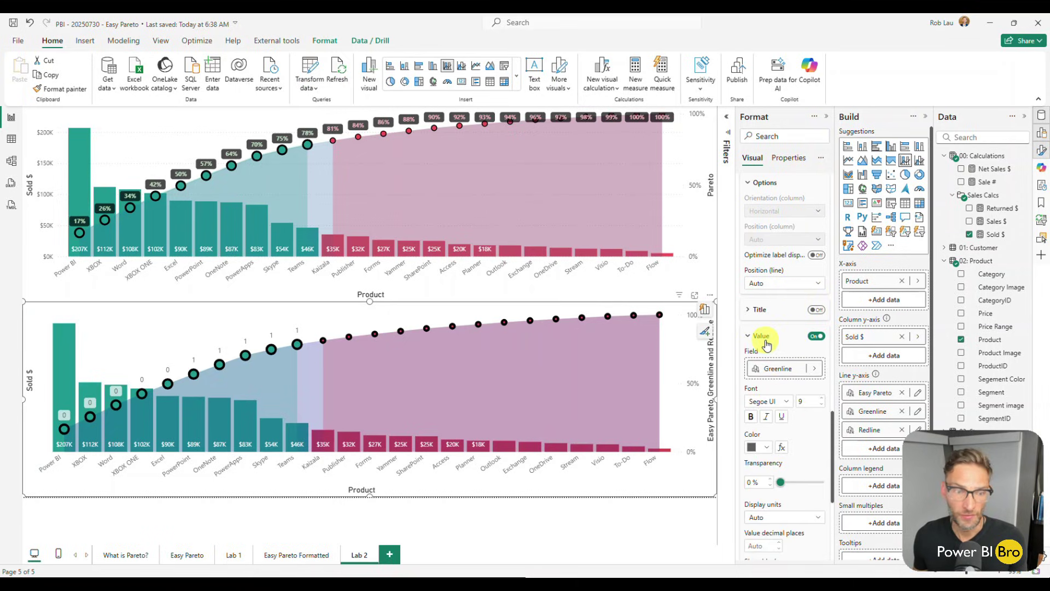
pyautogui.click(815, 369)
pyautogui.click(847, 175)
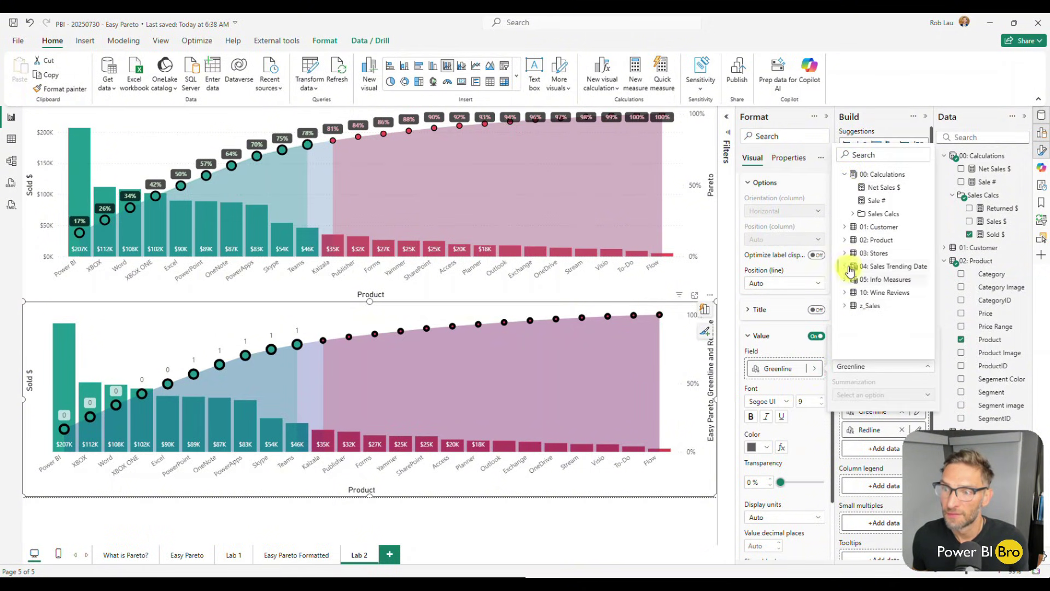
pyautogui.click(799, 431)
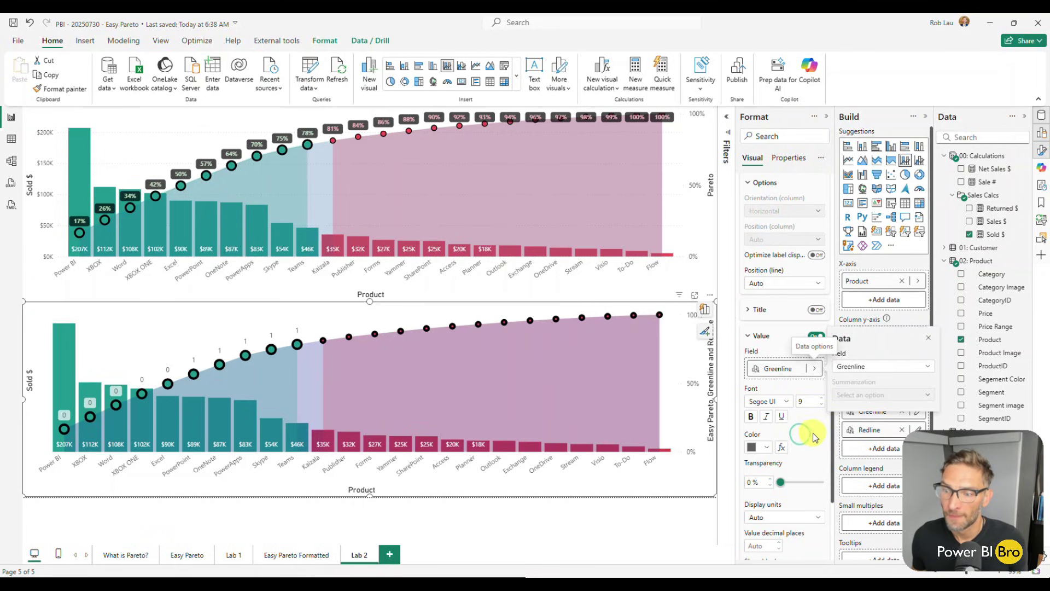
pyautogui.click(929, 340)
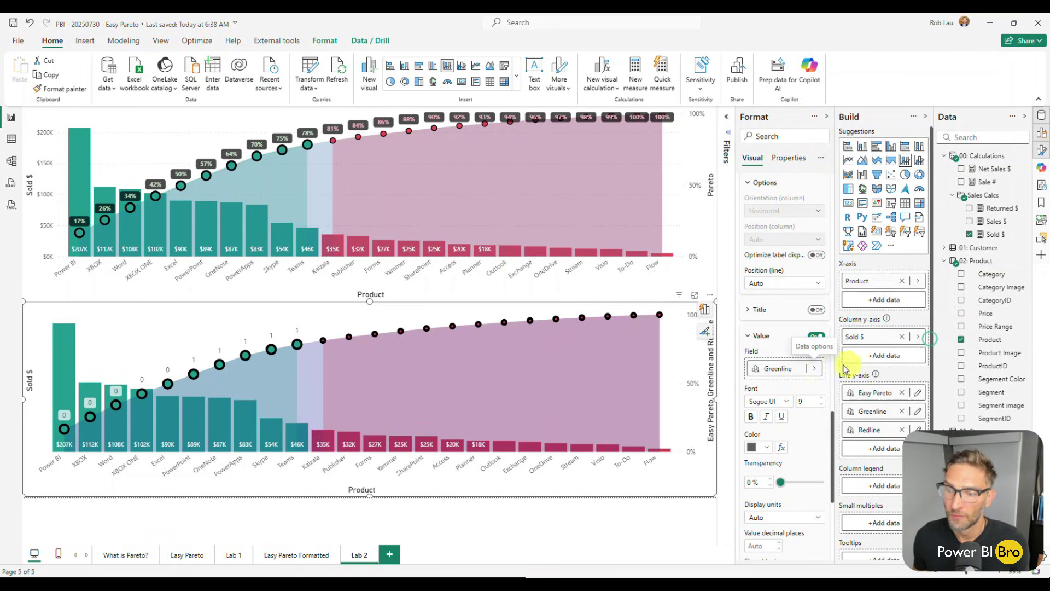
pyautogui.click(815, 336)
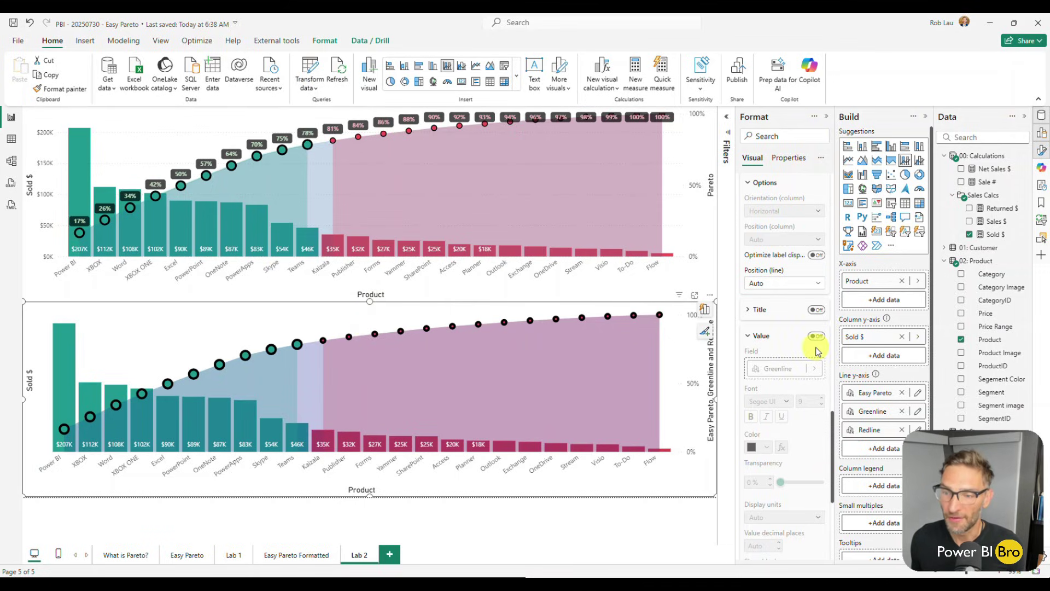
# Target markers and data labels at Easy Pareto and turn its line markers on.
pyautogui.scroll(5, 804, 353)
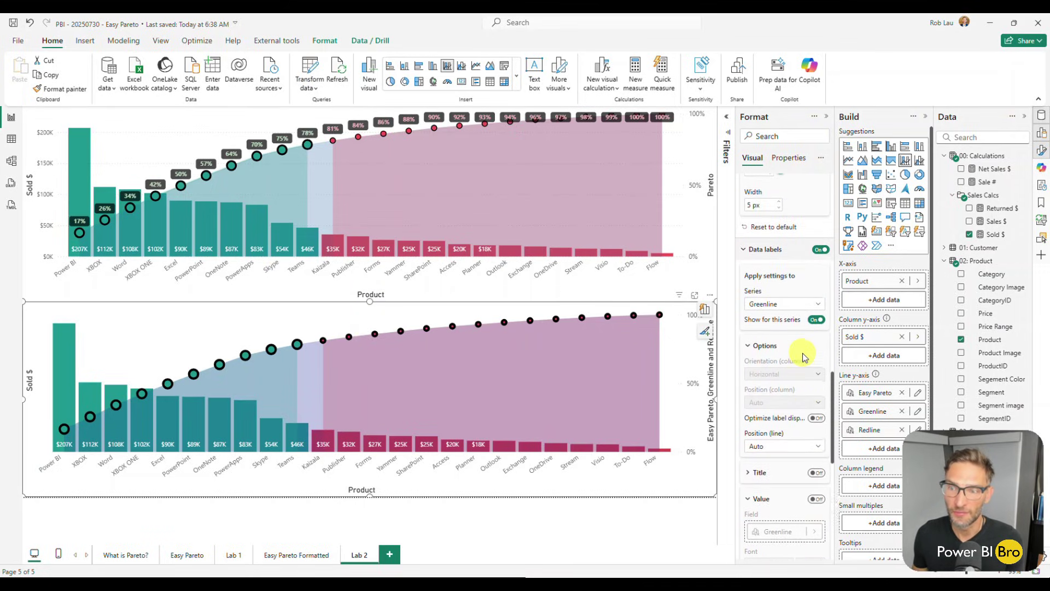
pyautogui.scroll(10, 788, 329)
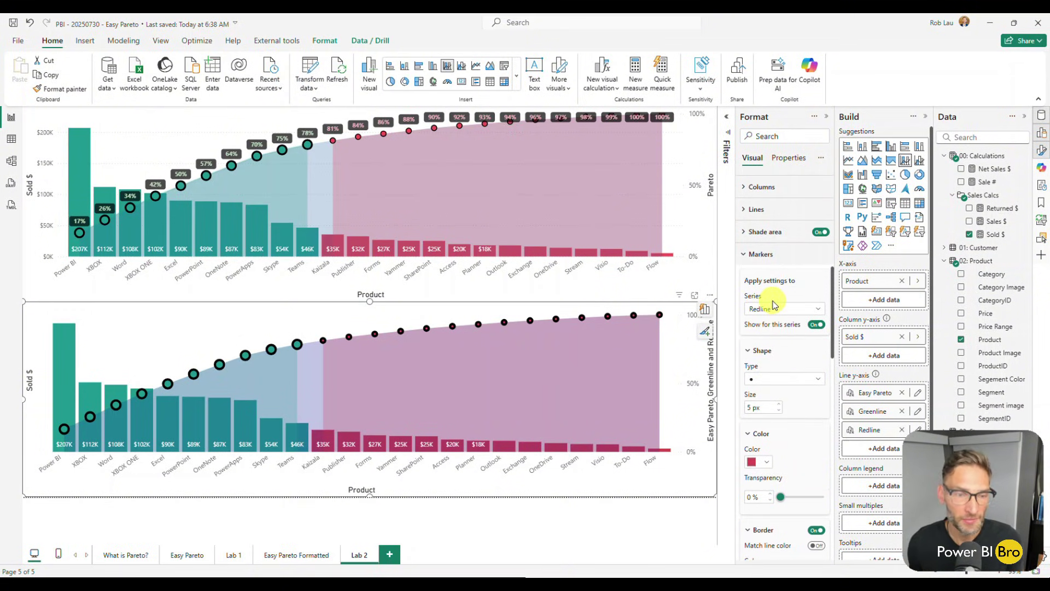
pyautogui.scroll(-3, 779, 305)
pyautogui.scroll(3, 779, 284)
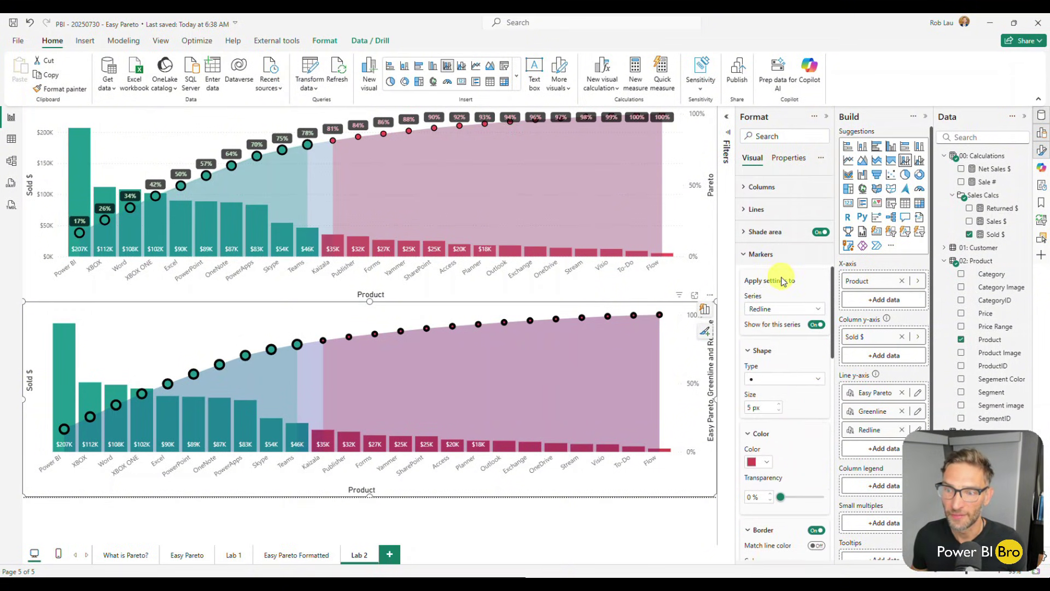
pyautogui.click(782, 309)
pyautogui.click(768, 324)
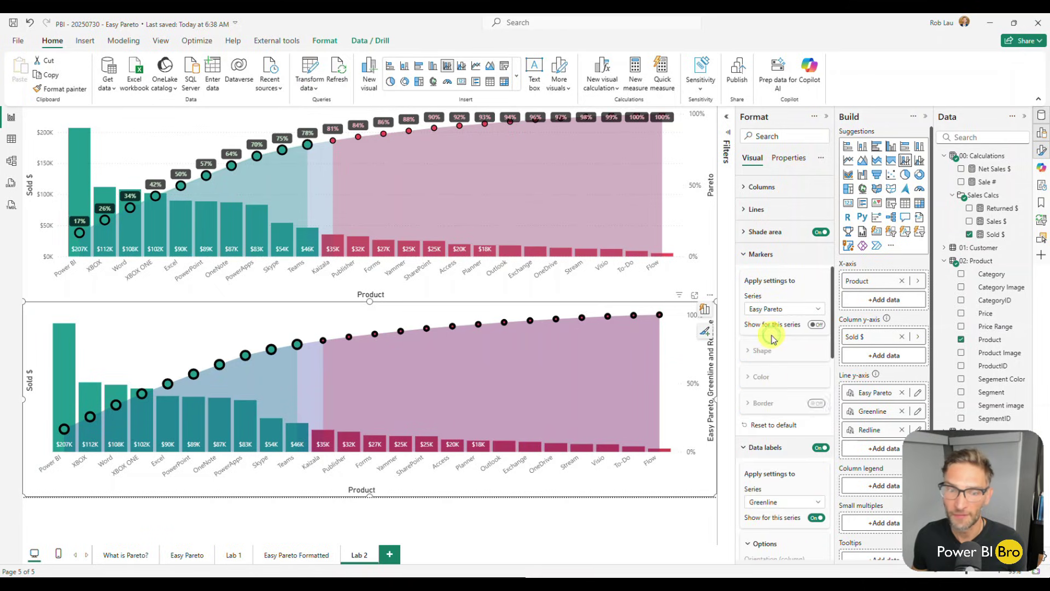
pyautogui.scroll(-2, 787, 327)
pyautogui.click(782, 393)
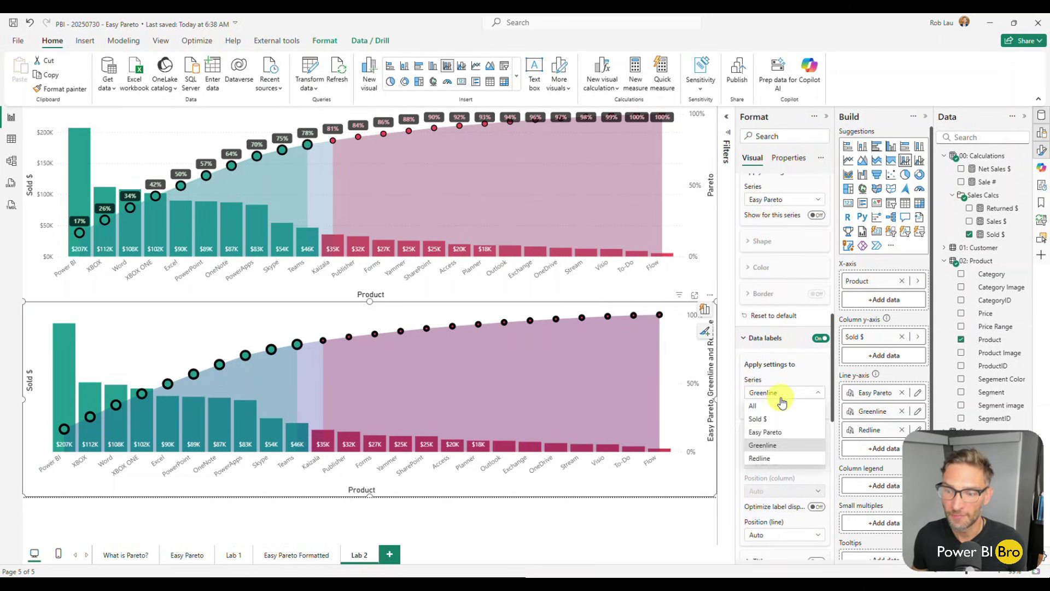
pyautogui.click(766, 432)
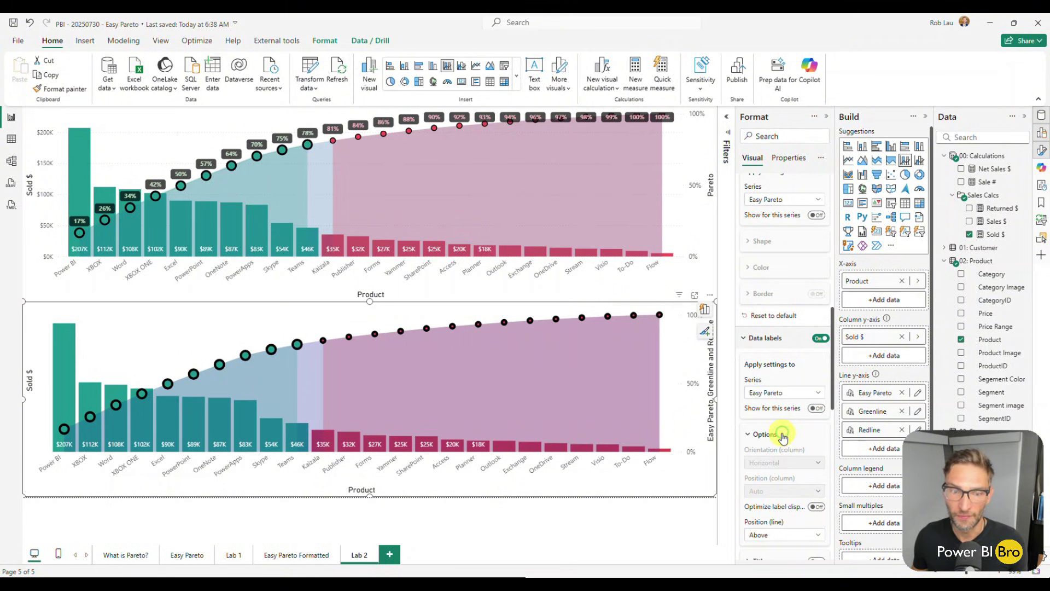
pyautogui.scroll(1, 785, 426)
pyautogui.scroll(1, 787, 393)
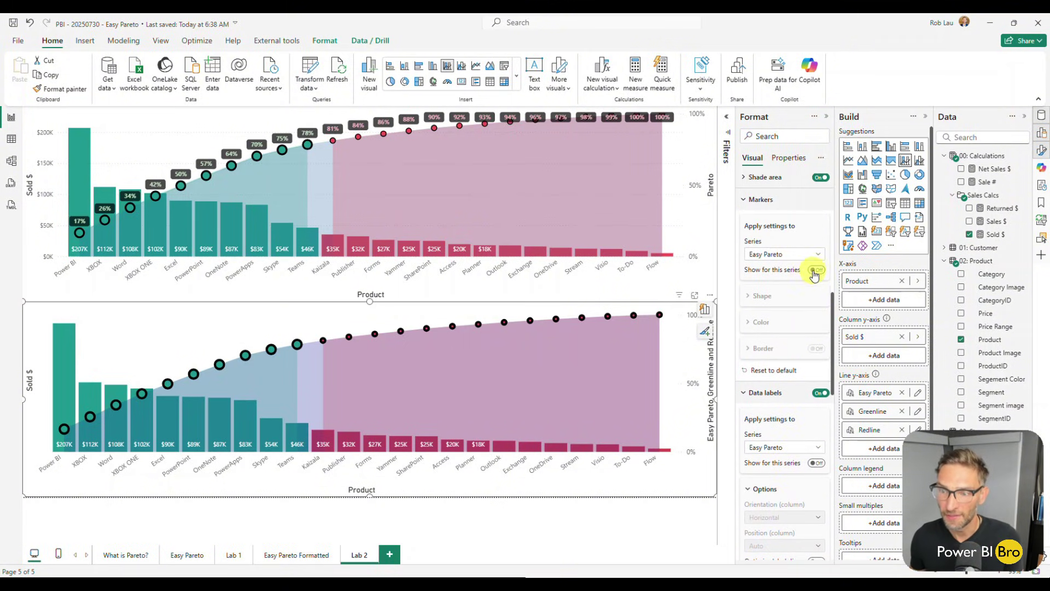
pyautogui.click(816, 270)
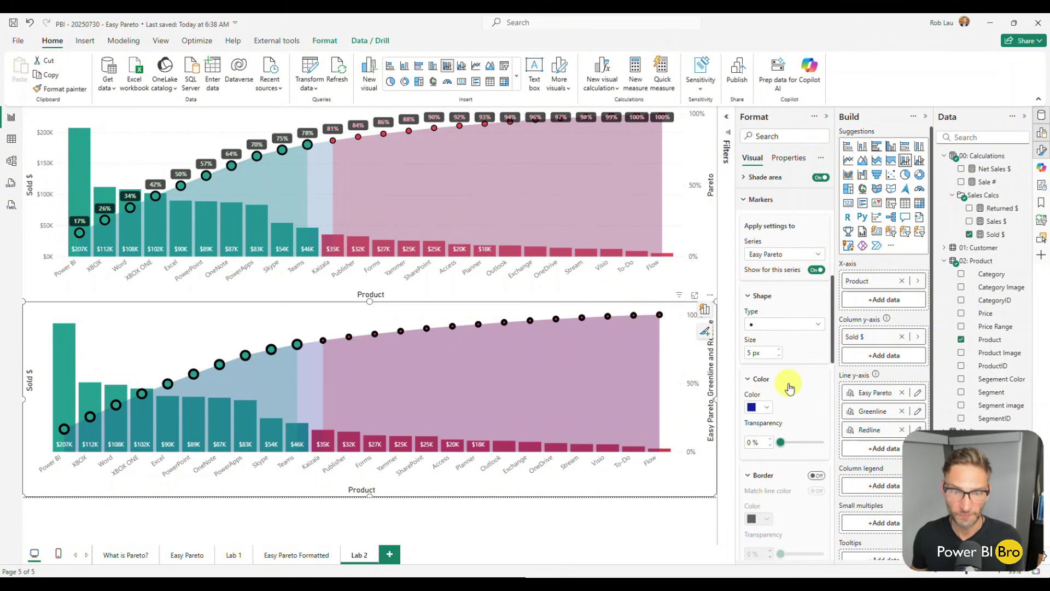
# Show the Easy Pareto data labels again above the line points.
pyautogui.scroll(3, 789, 382)
pyautogui.click(777, 313)
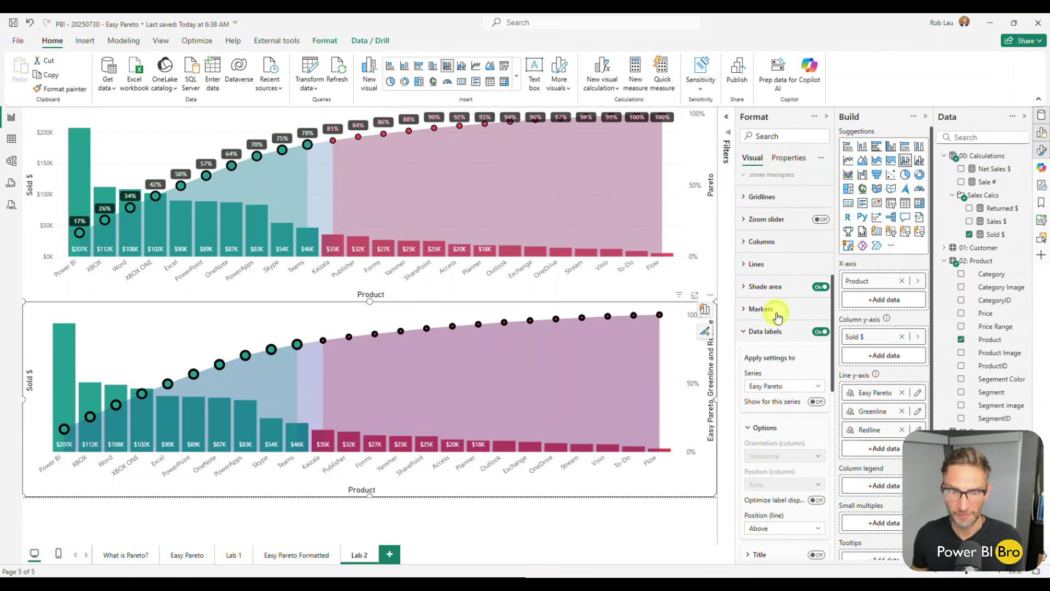
pyautogui.scroll(-1, 777, 335)
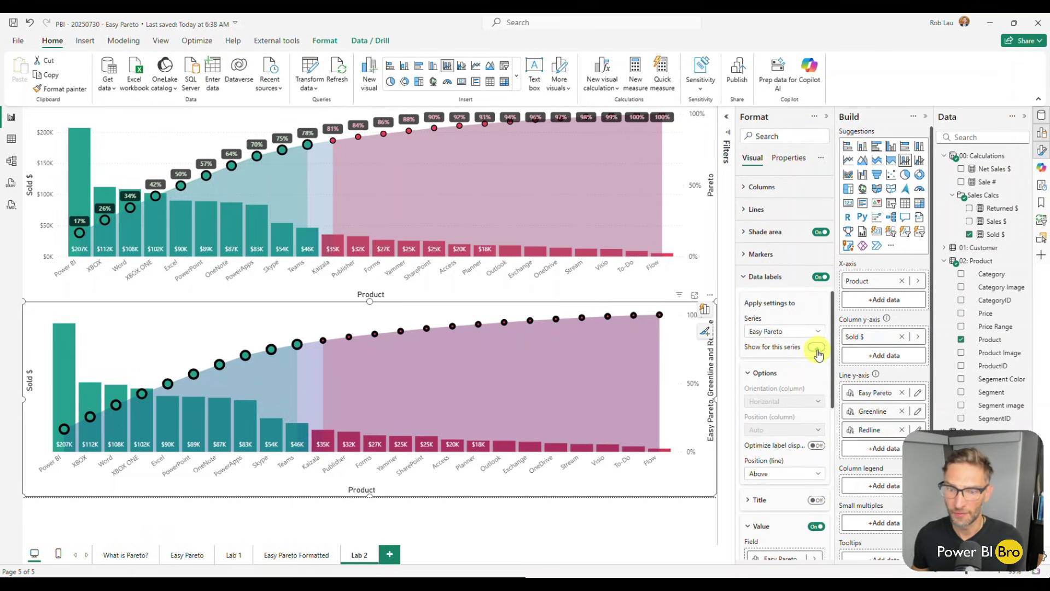
pyautogui.click(815, 347)
pyautogui.scroll(-4, 786, 387)
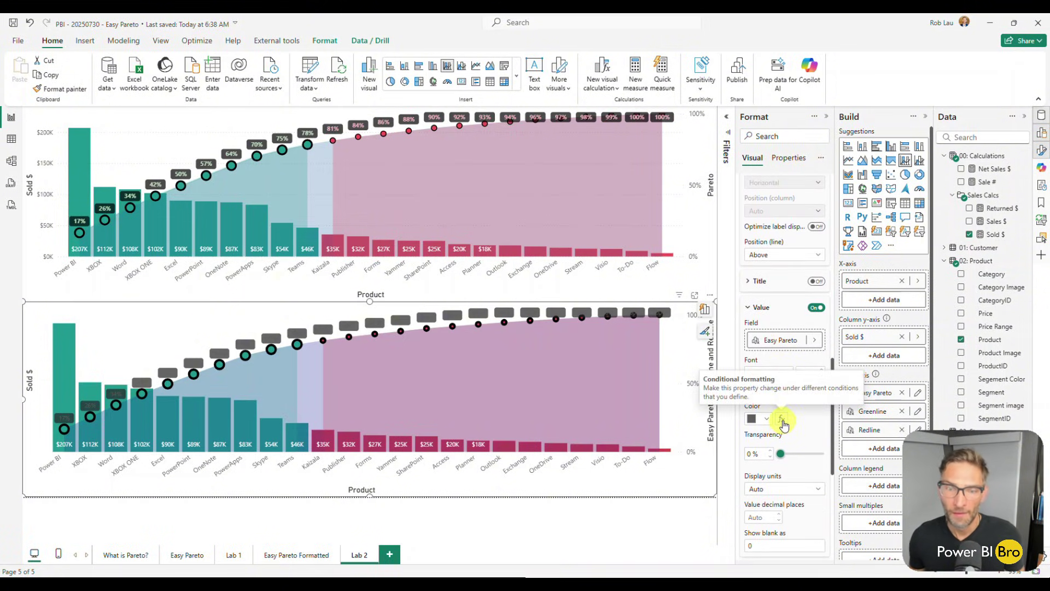
# Set up rule-based label colours, with a first Number rule from 0 to 0.8 in light green.
pyautogui.click(782, 420)
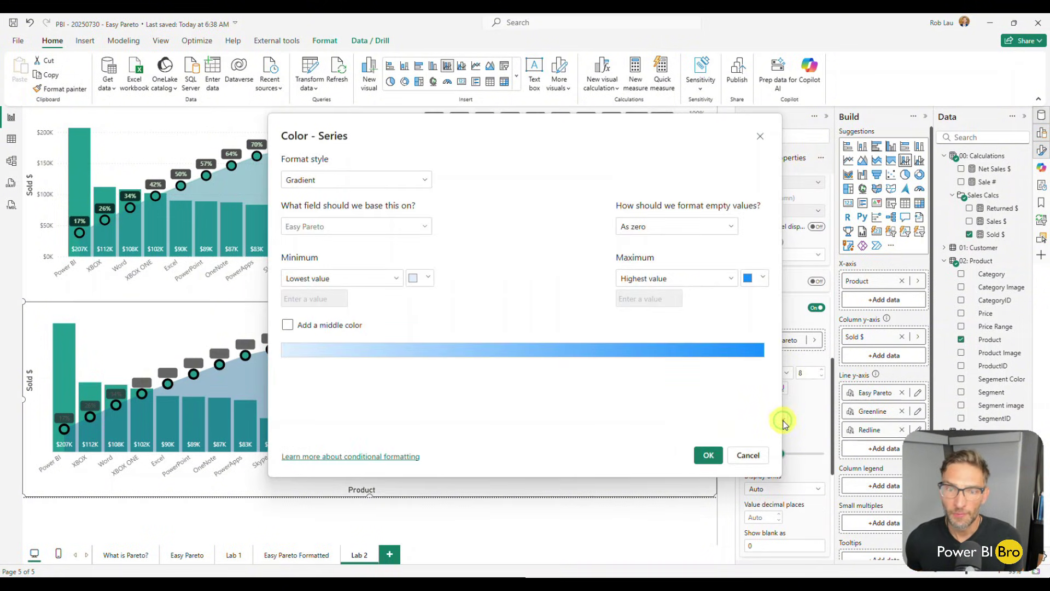
pyautogui.click(412, 180)
pyautogui.click(383, 213)
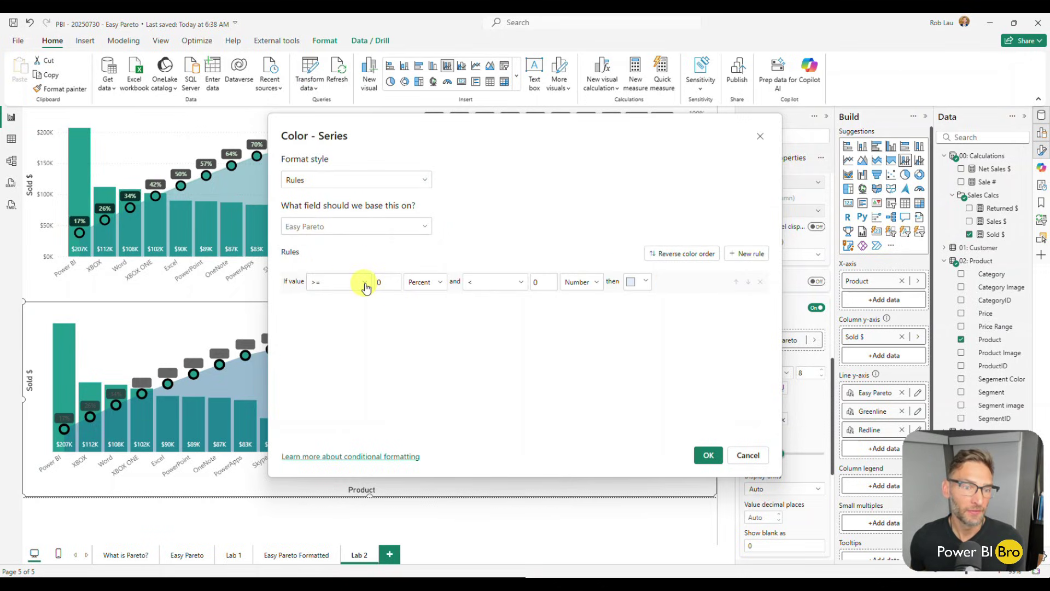
pyautogui.doubleClick(543, 280)
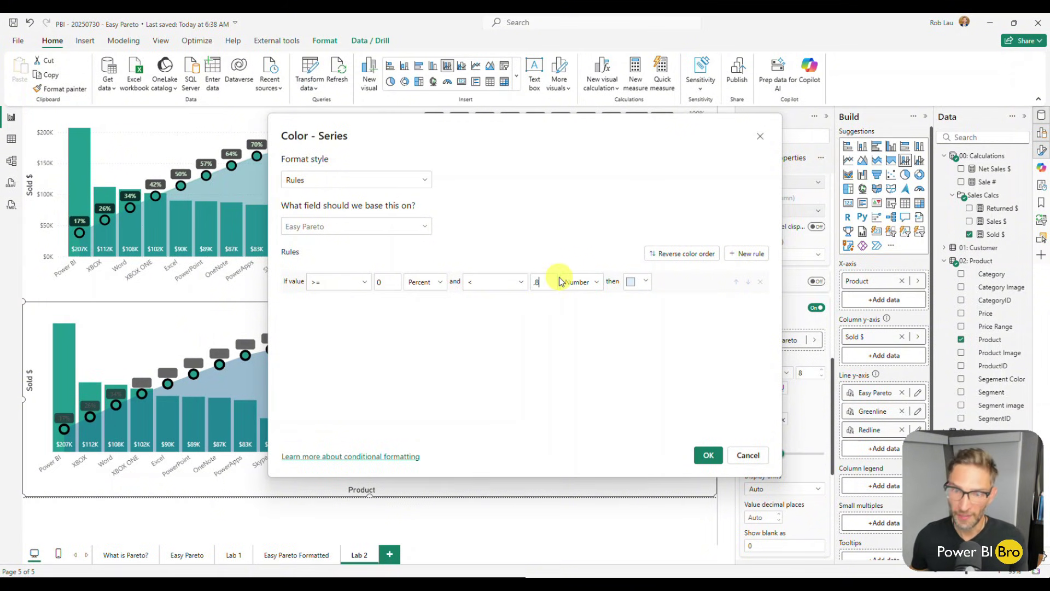
pyautogui.click(641, 281)
pyautogui.click(580, 439)
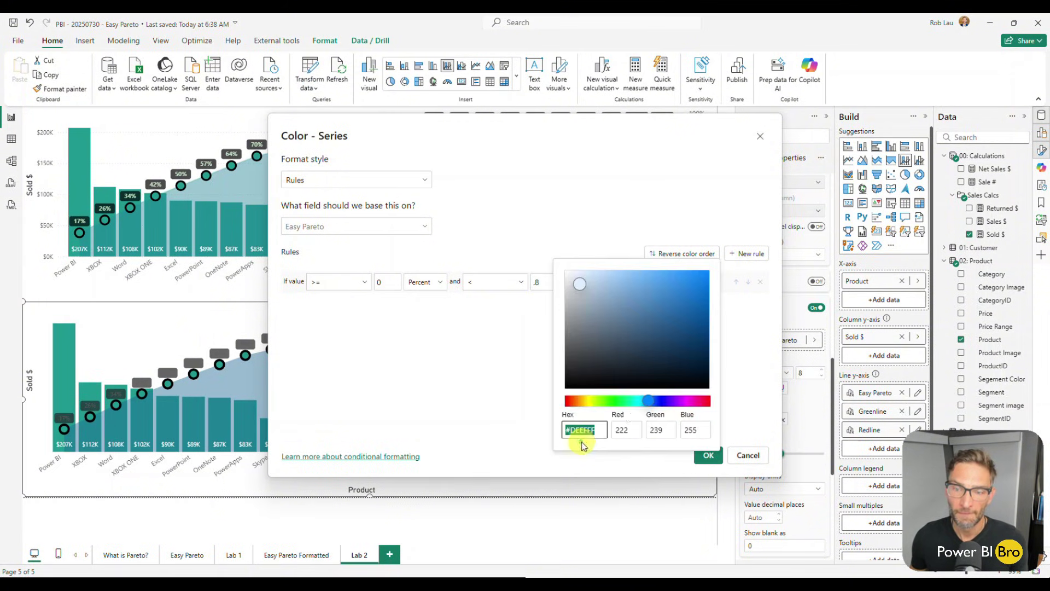
pyautogui.click(613, 401)
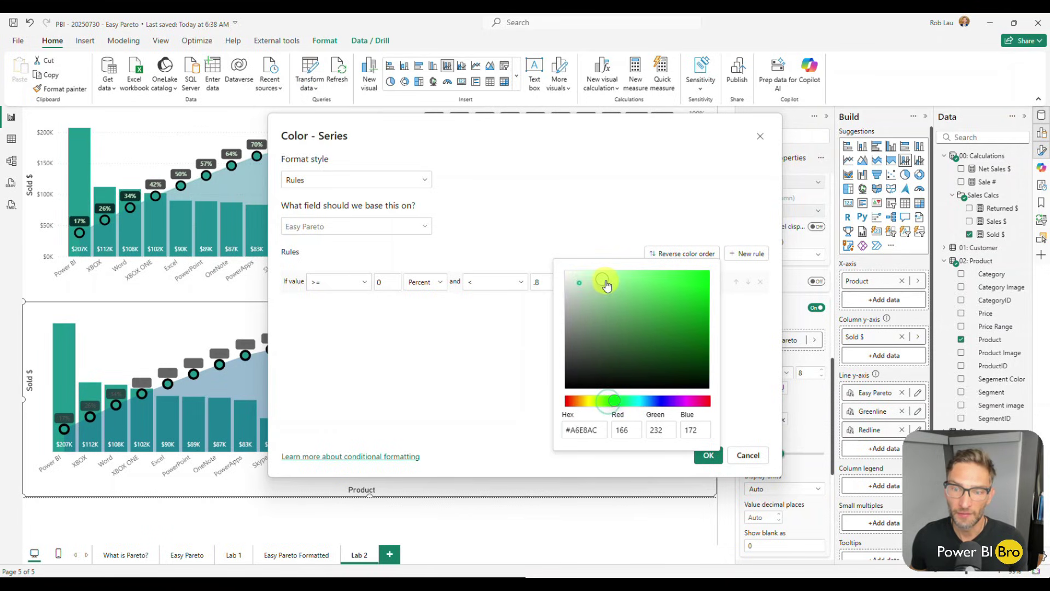
pyautogui.moveTo(606, 284); pyautogui.dragTo(619, 282)
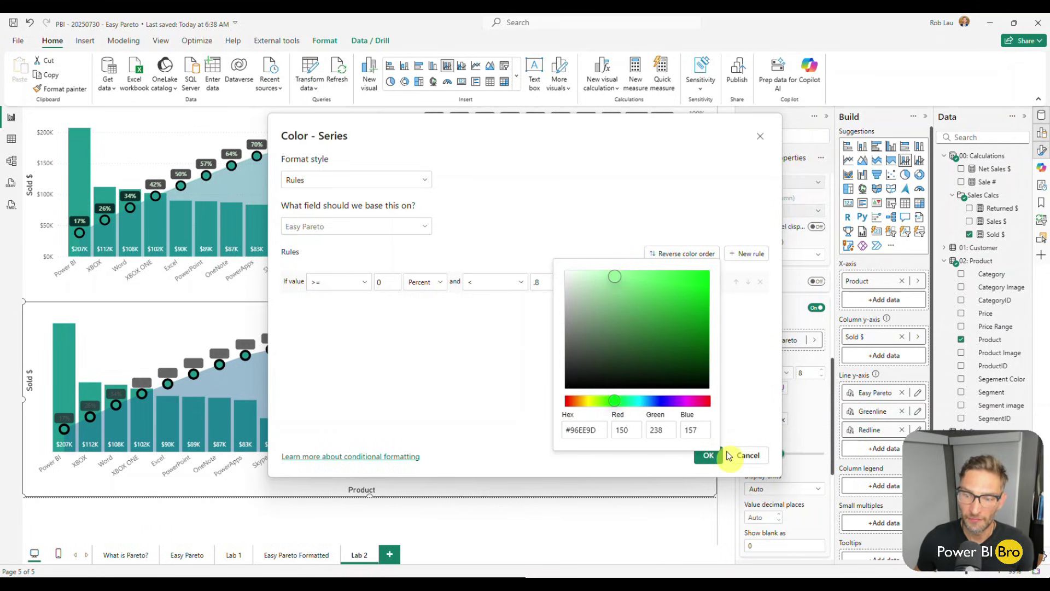
pyautogui.click(736, 420)
pyautogui.click(424, 282)
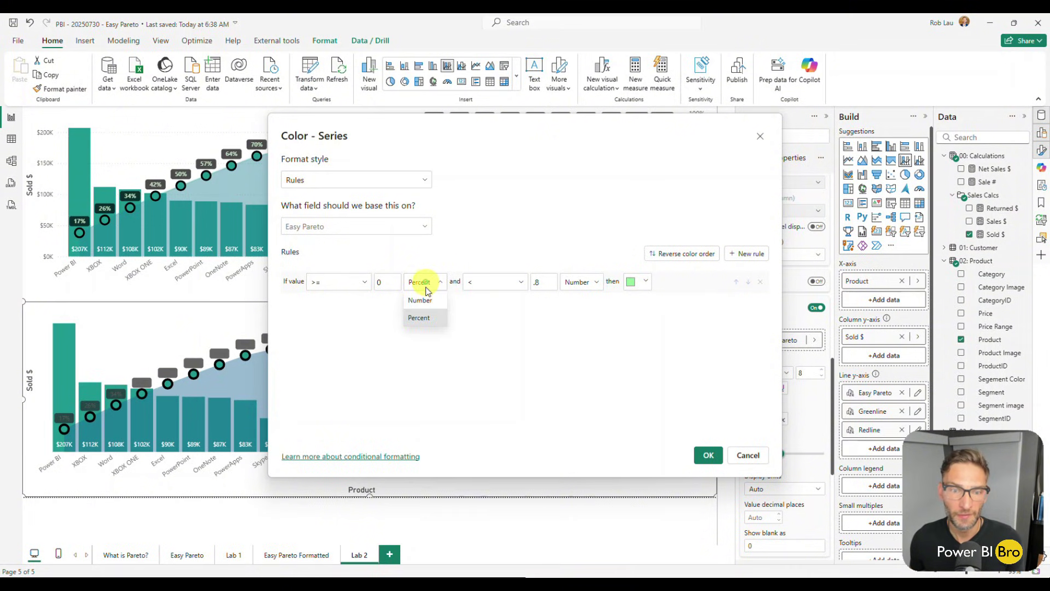
pyautogui.click(421, 299)
# Add a second Number rule, greater than 0.8 up to 1, coloured red, and apply the rules.
pyautogui.click(749, 253)
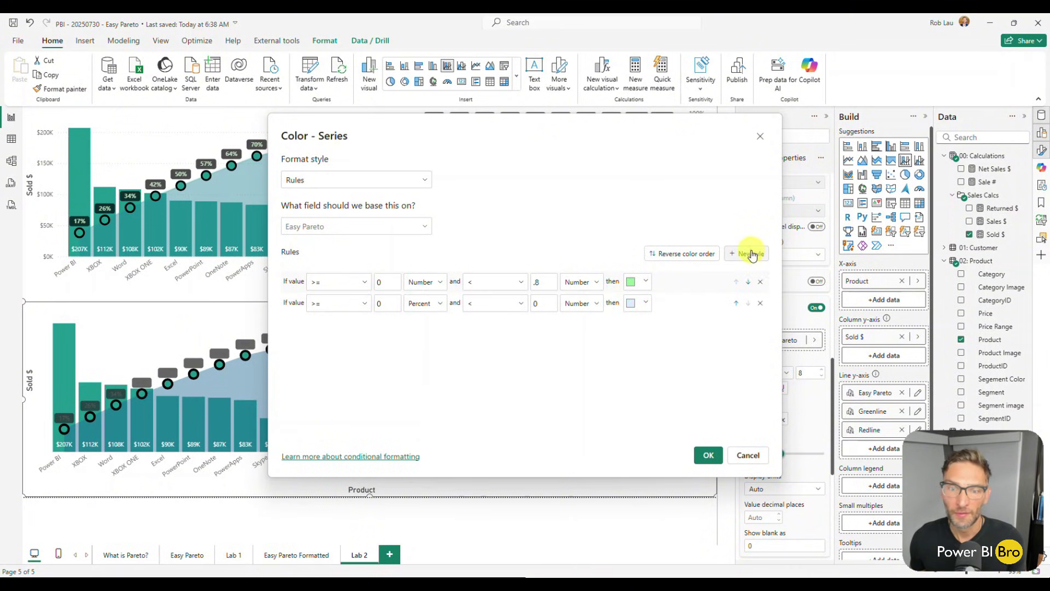
pyautogui.click(365, 304)
pyautogui.click(349, 321)
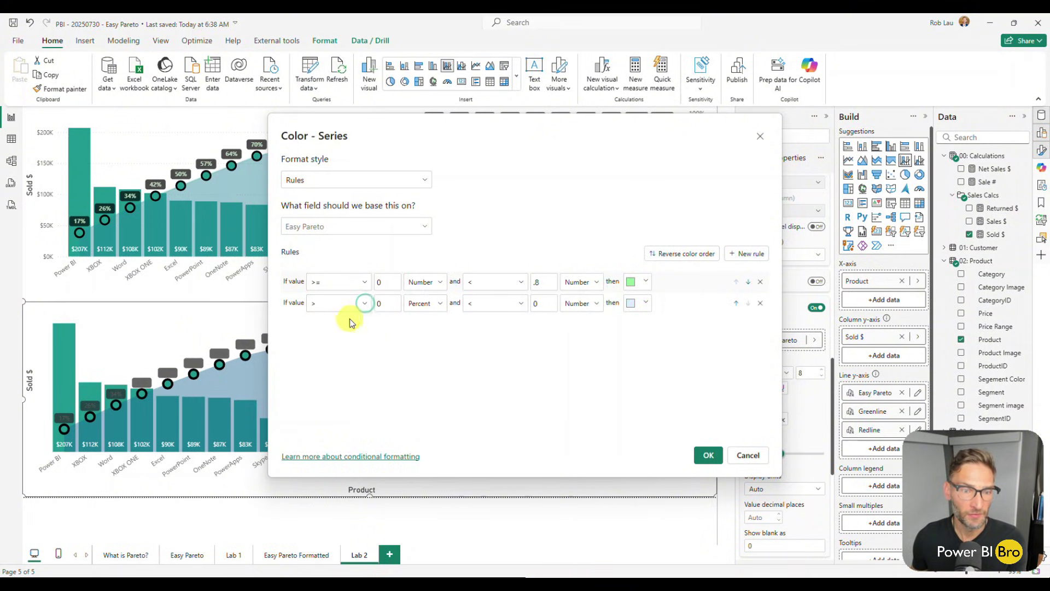
pyautogui.doubleClick(388, 303)
pyautogui.write('.8')
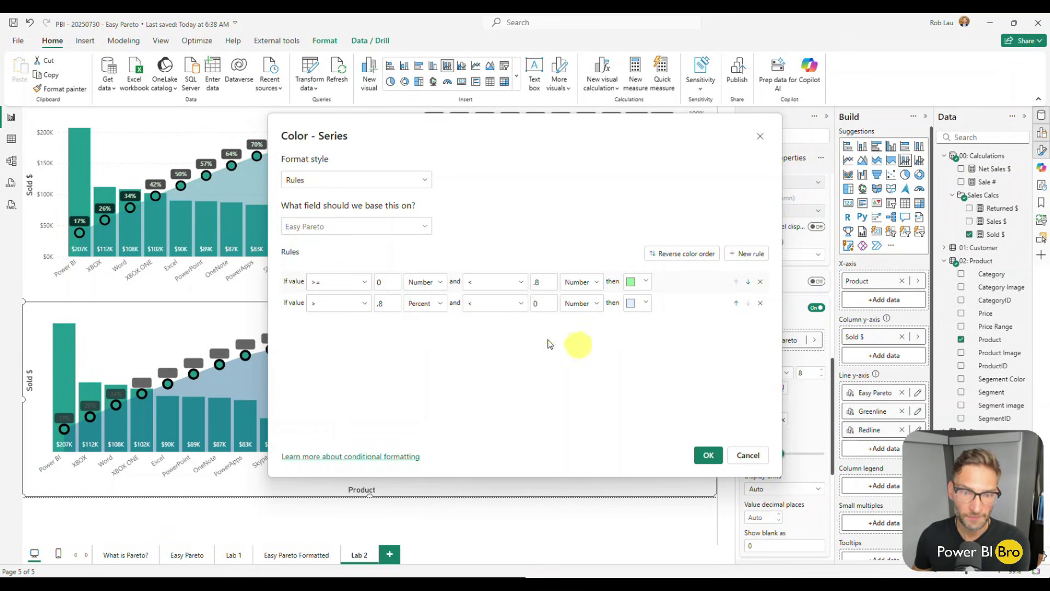
pyautogui.click(424, 303)
pyautogui.click(425, 321)
pyautogui.click(554, 301)
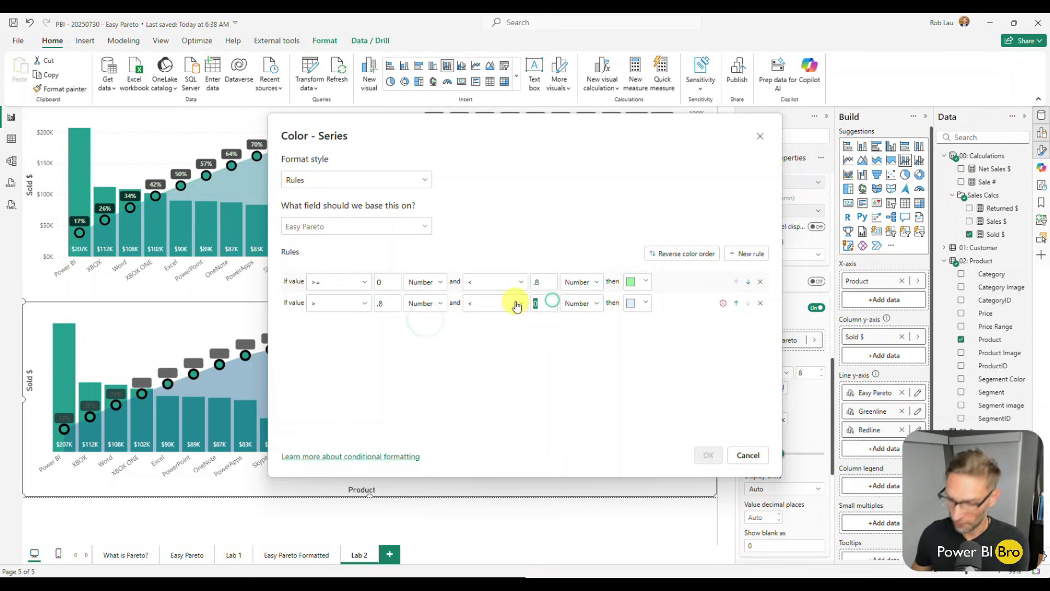
pyautogui.press('BackSpace')
pyautogui.write('1')
pyautogui.click(649, 305)
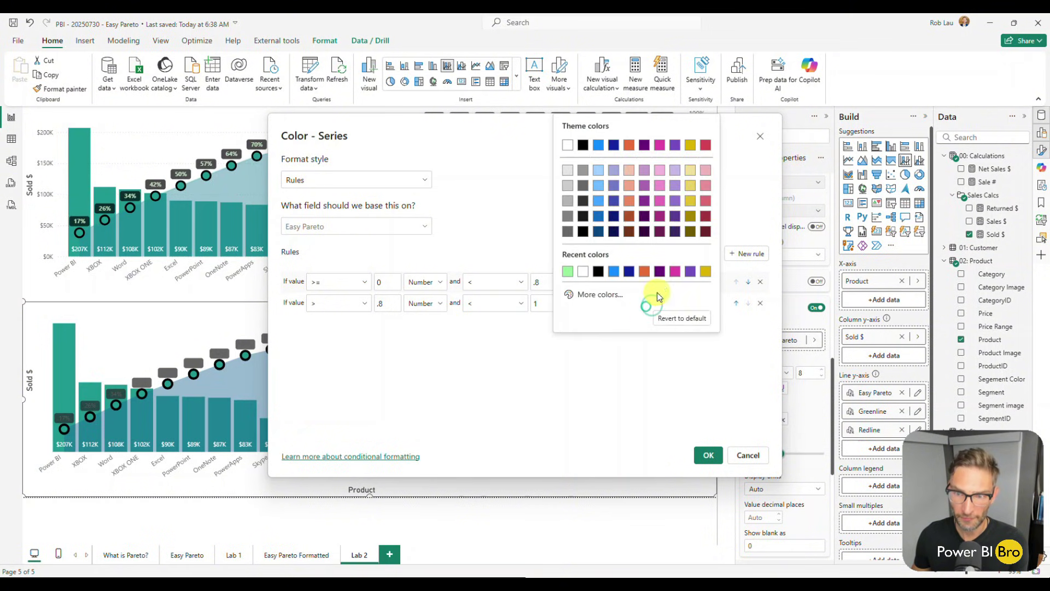
pyautogui.click(705, 145)
pyautogui.click(708, 455)
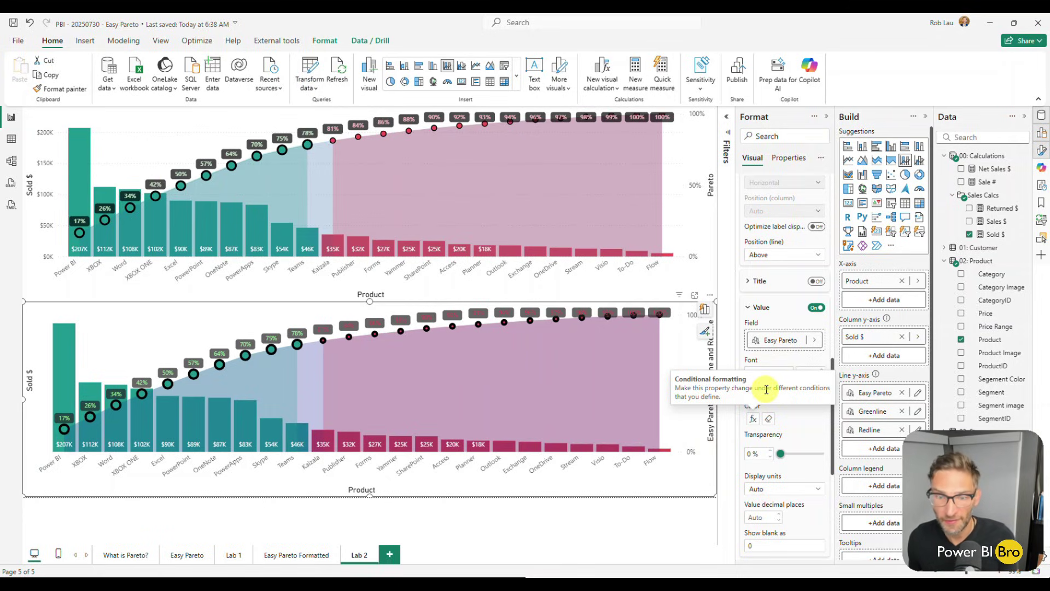
# Change the second rule to a different red shade and reapply the colour rules.
pyautogui.click(753, 419)
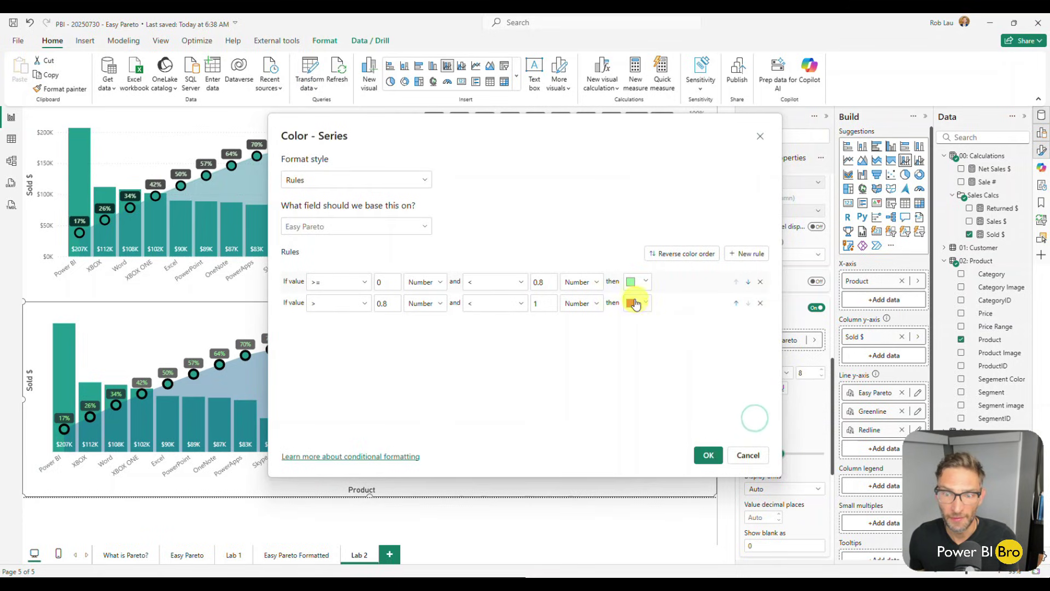
pyautogui.click(635, 303)
pyautogui.click(708, 169)
pyautogui.click(708, 455)
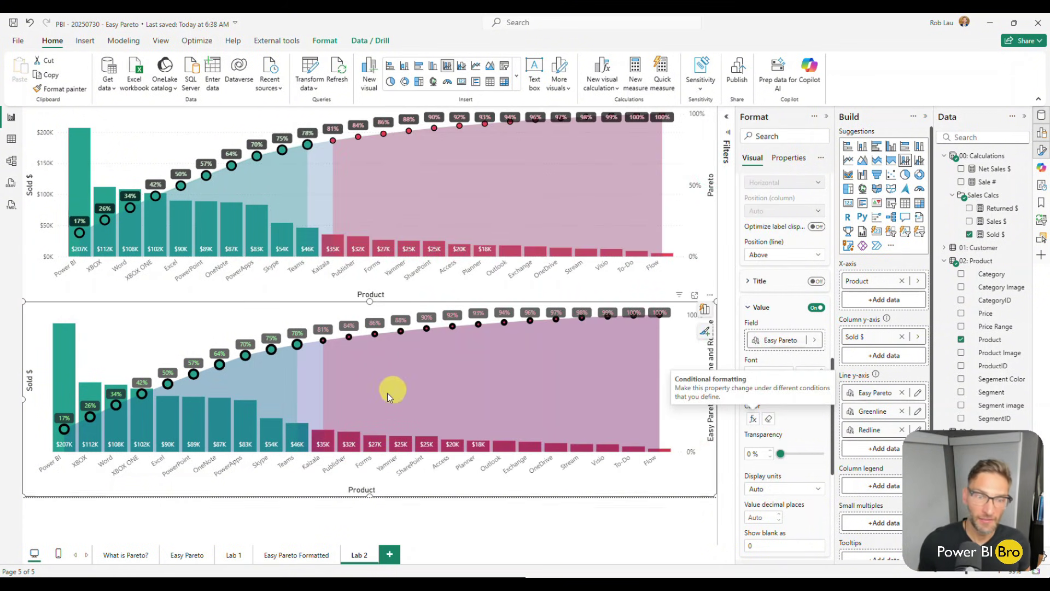
# Go to the Easy Pareto Formatted page to view its finished Sold $ Pareto chart.
pyautogui.click(300, 555)
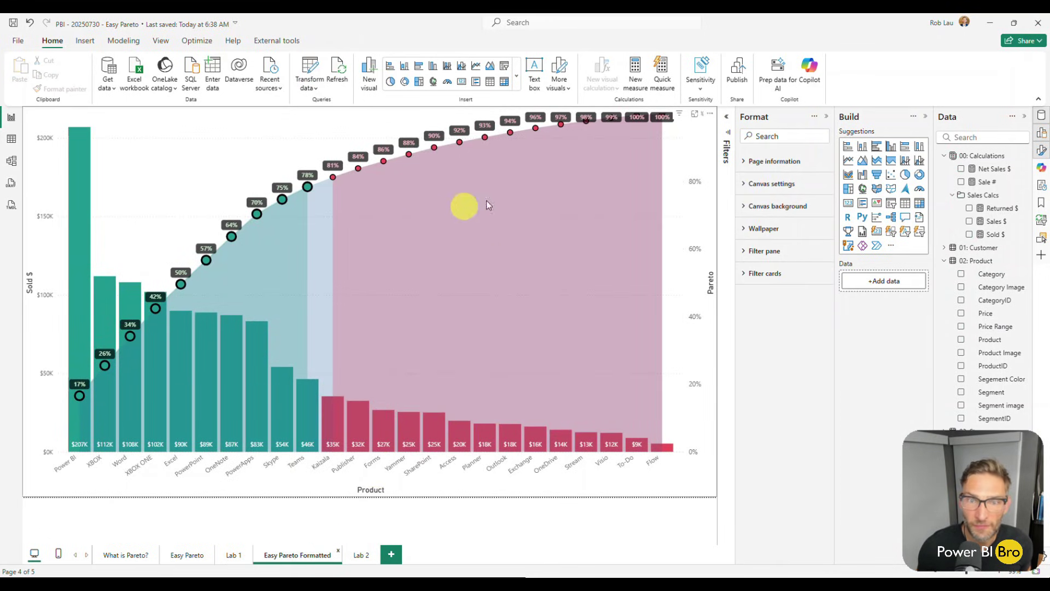
pyautogui.moveTo(208, 359)
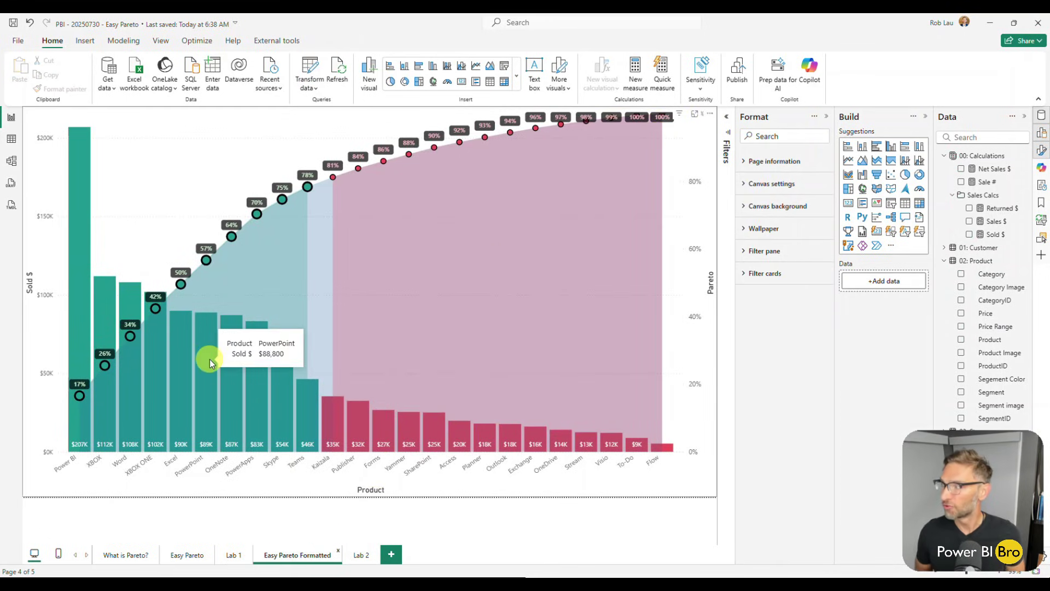